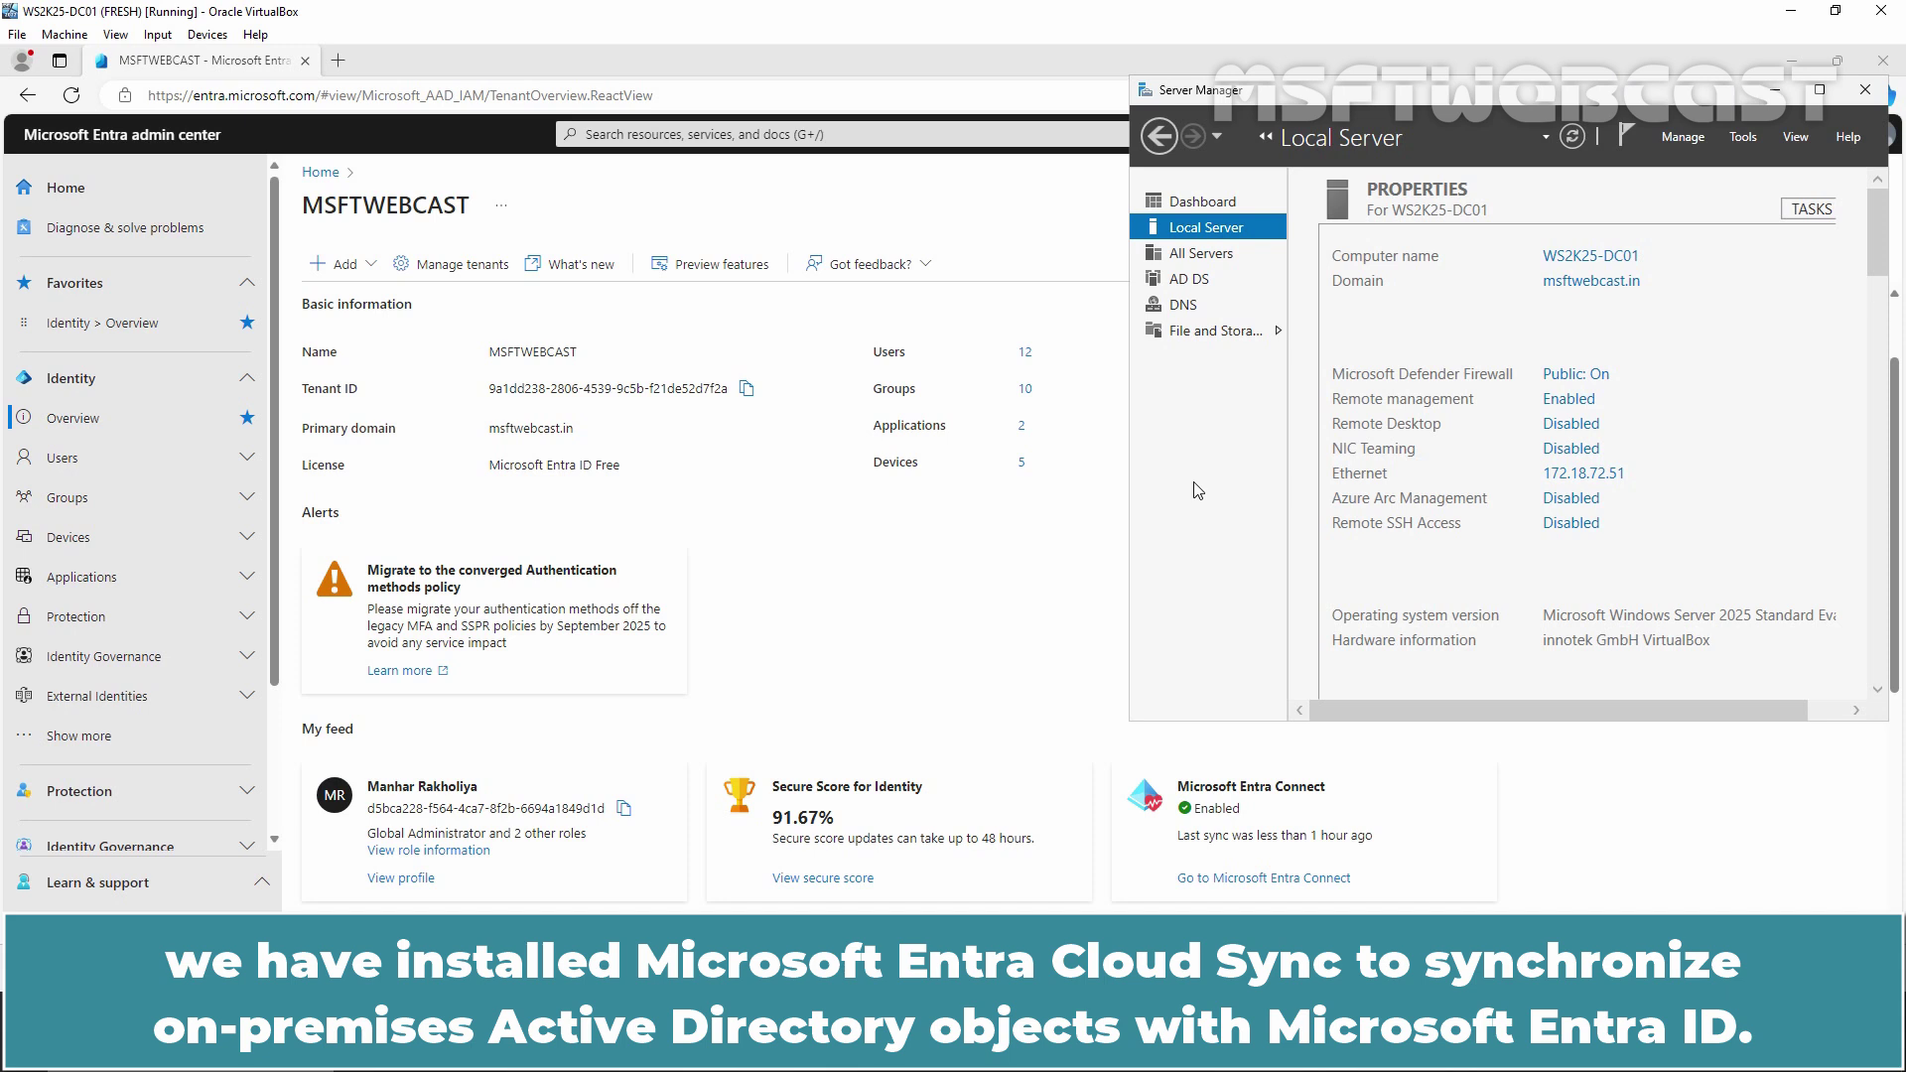
Go to Identity > Hybrid management > Microsoft Entra Connect in the Entra admin center
{"action": "left_click", "coordinate": [933, 554]}
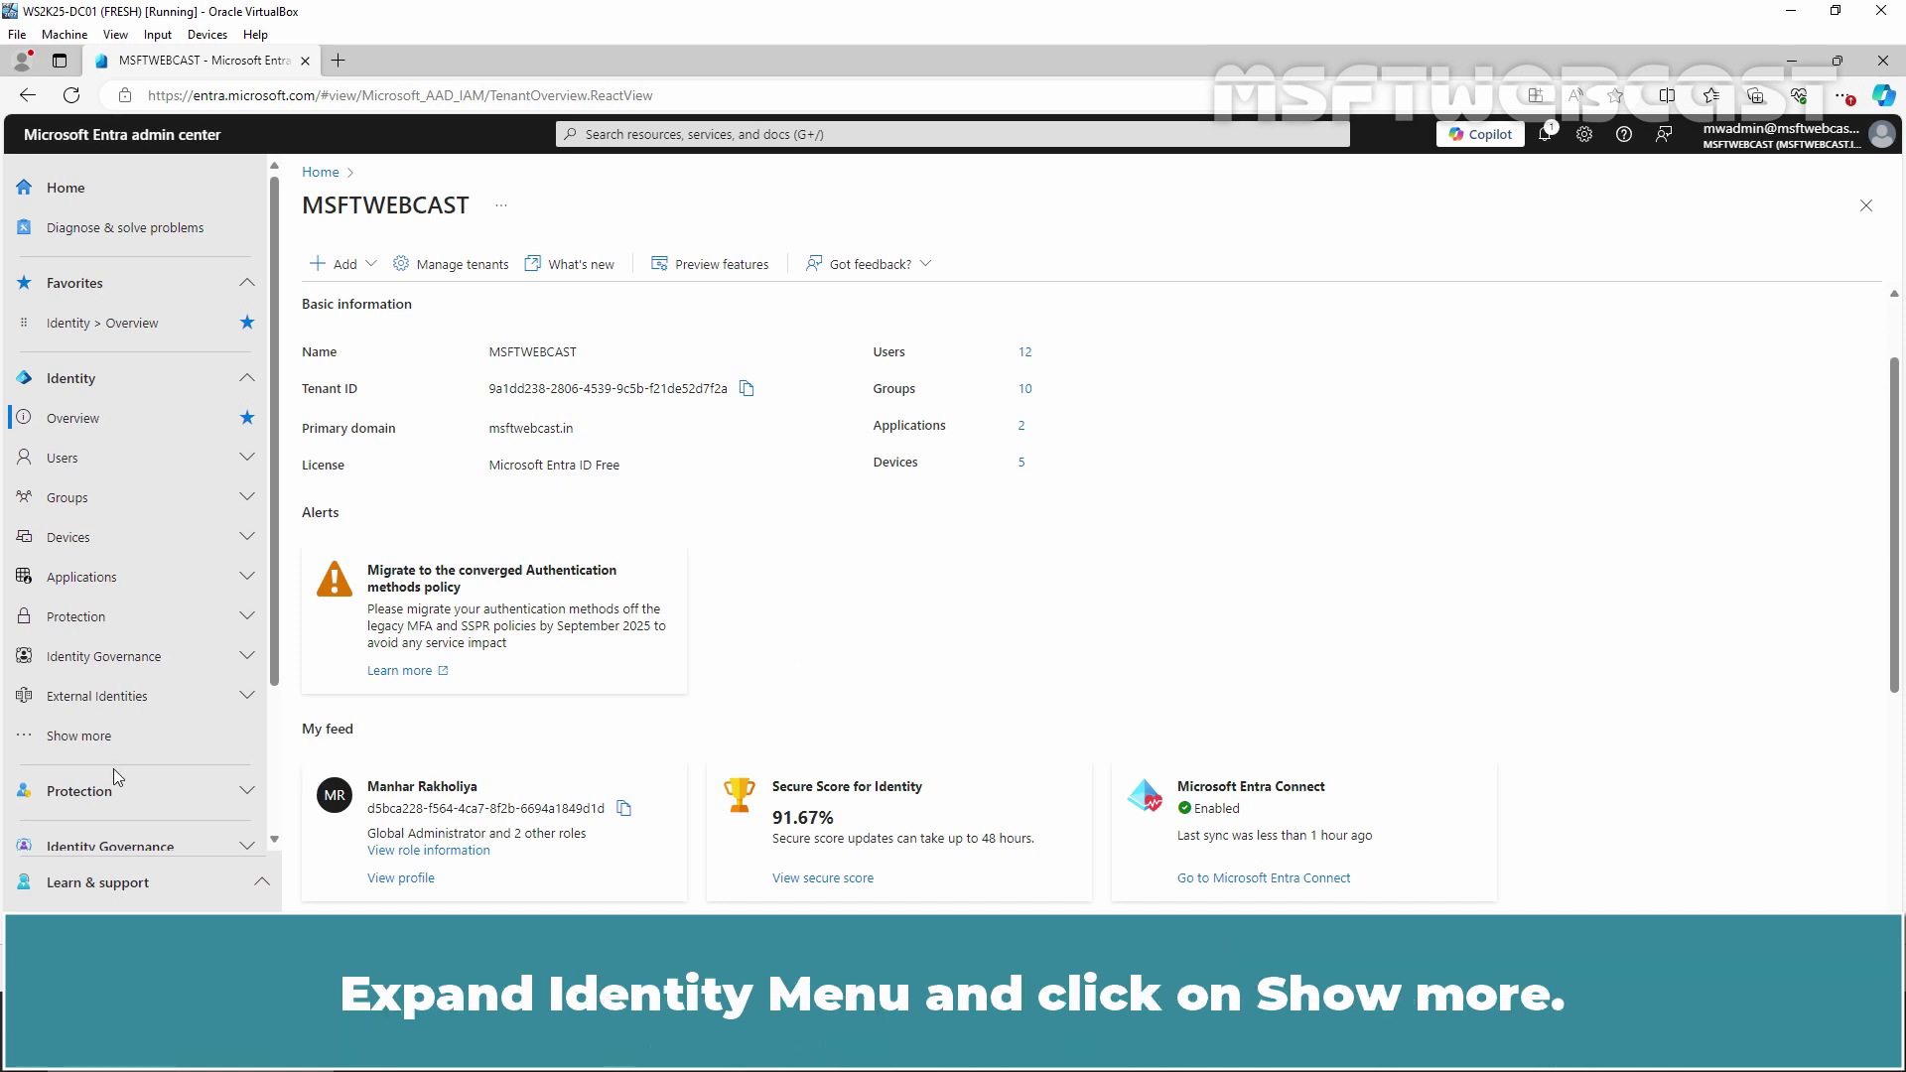
{"action": "left_click", "coordinate": [88, 738]}
{"action": "scroll", "coordinate": [139, 596], "scroll_direction": "down", "scroll_amount": 3}
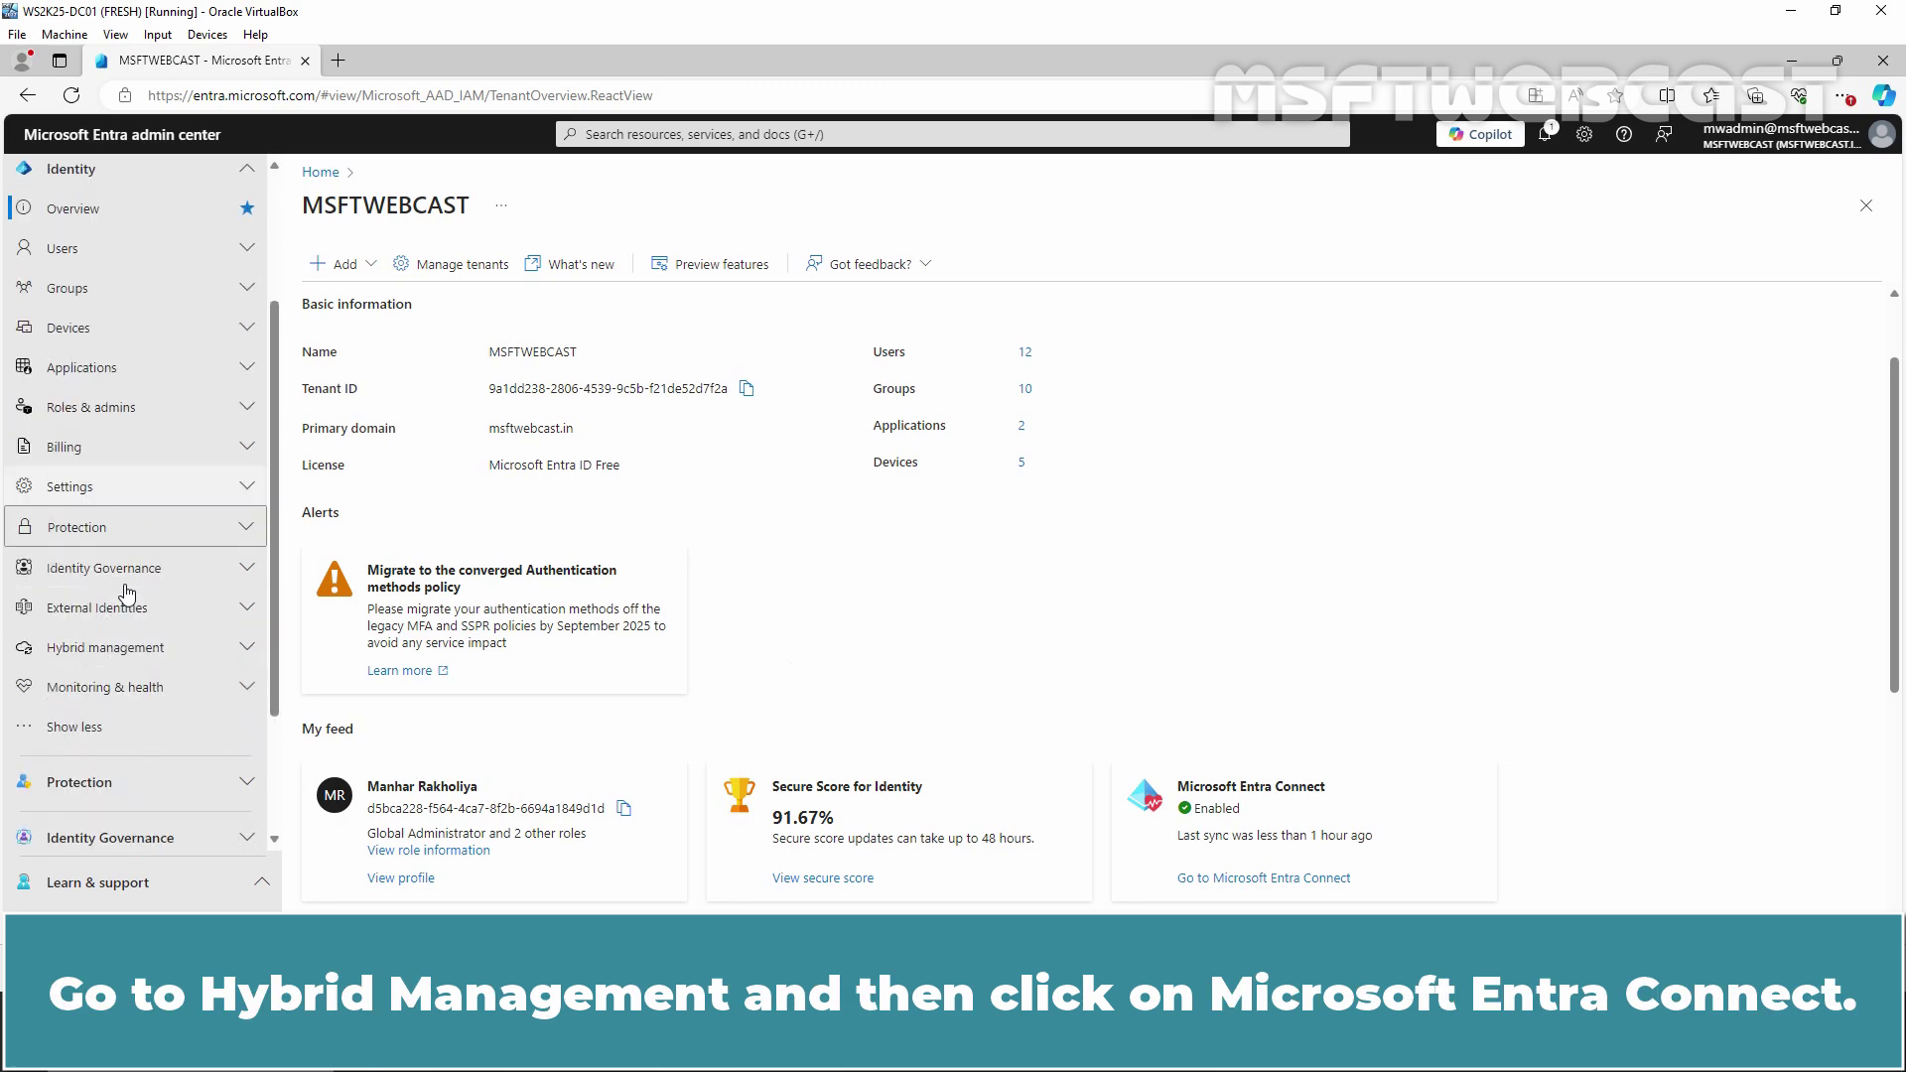
{"action": "left_click", "coordinate": [140, 548]}
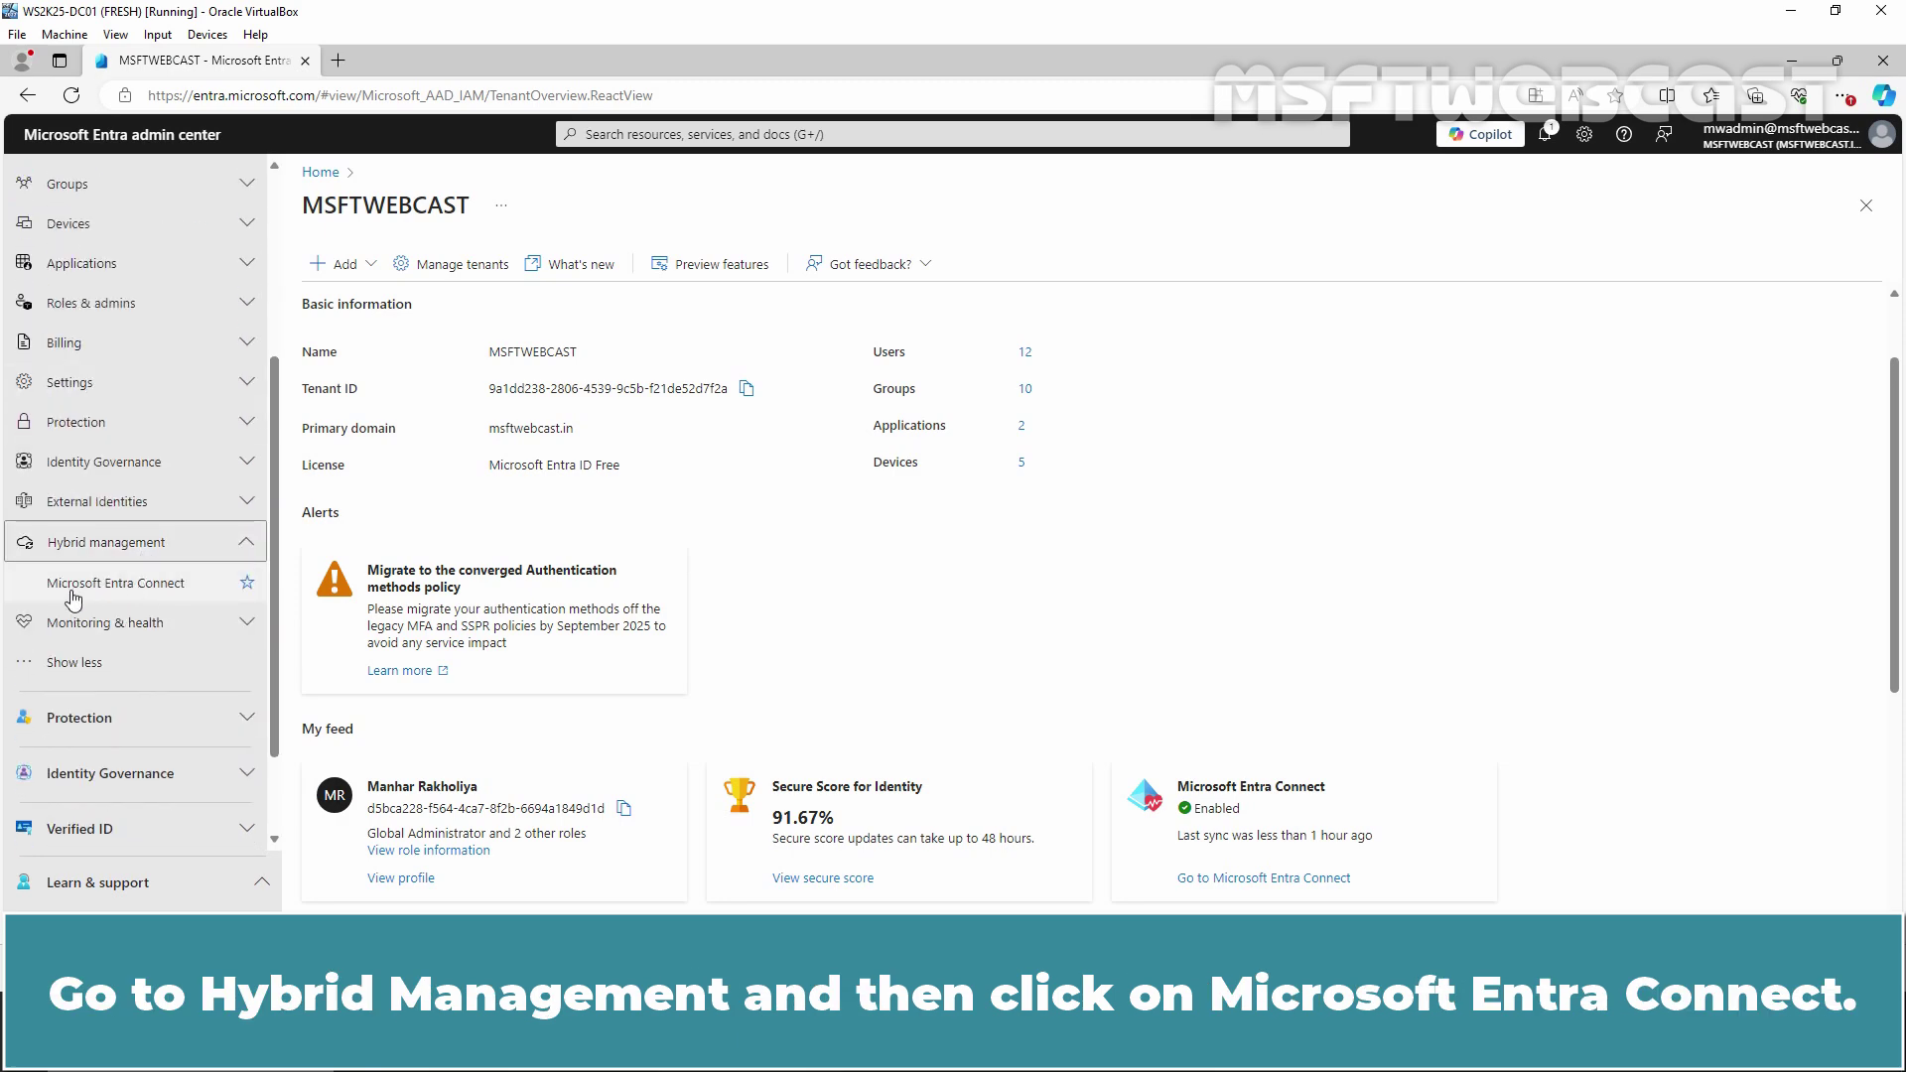
{"action": "left_click", "coordinate": [130, 592]}
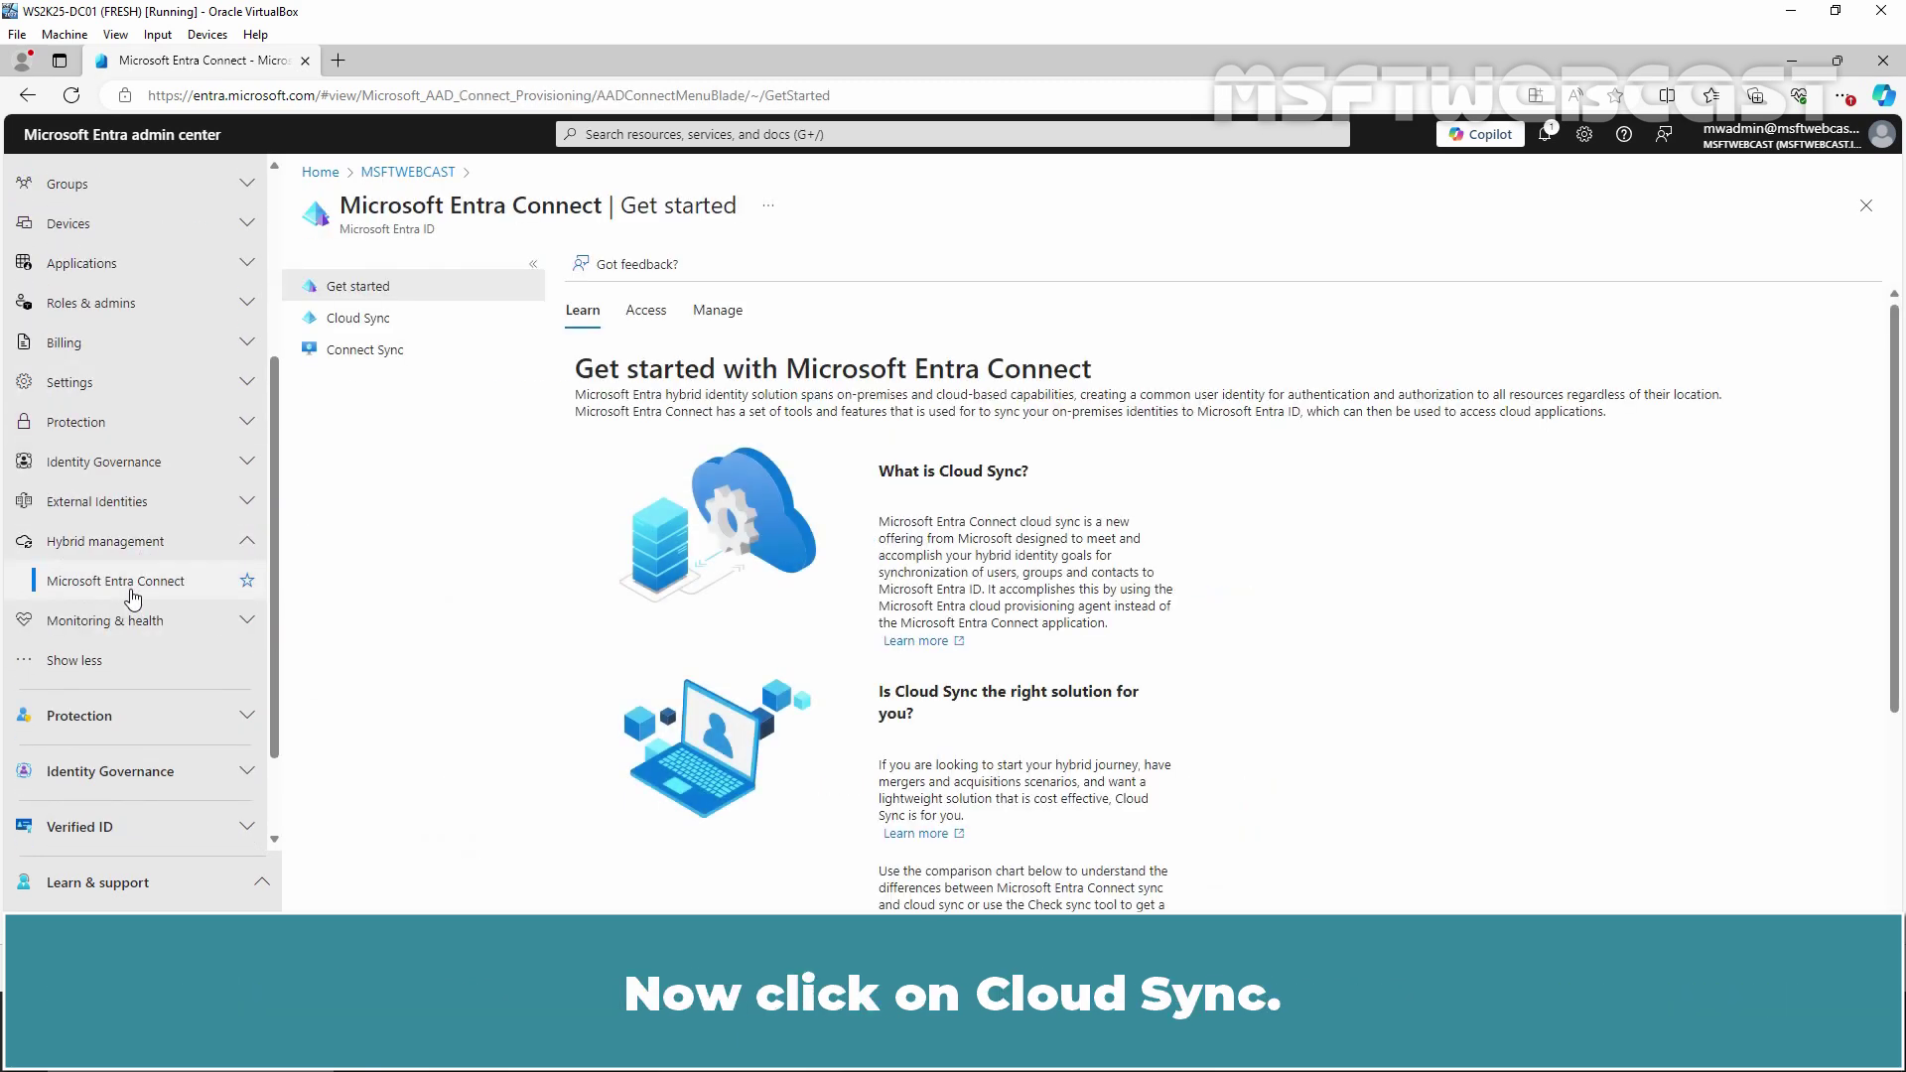
Open the msftwebcast.in Cloud Sync configuration's Provision on demand page
{"action": "left_click", "coordinate": [355, 325]}
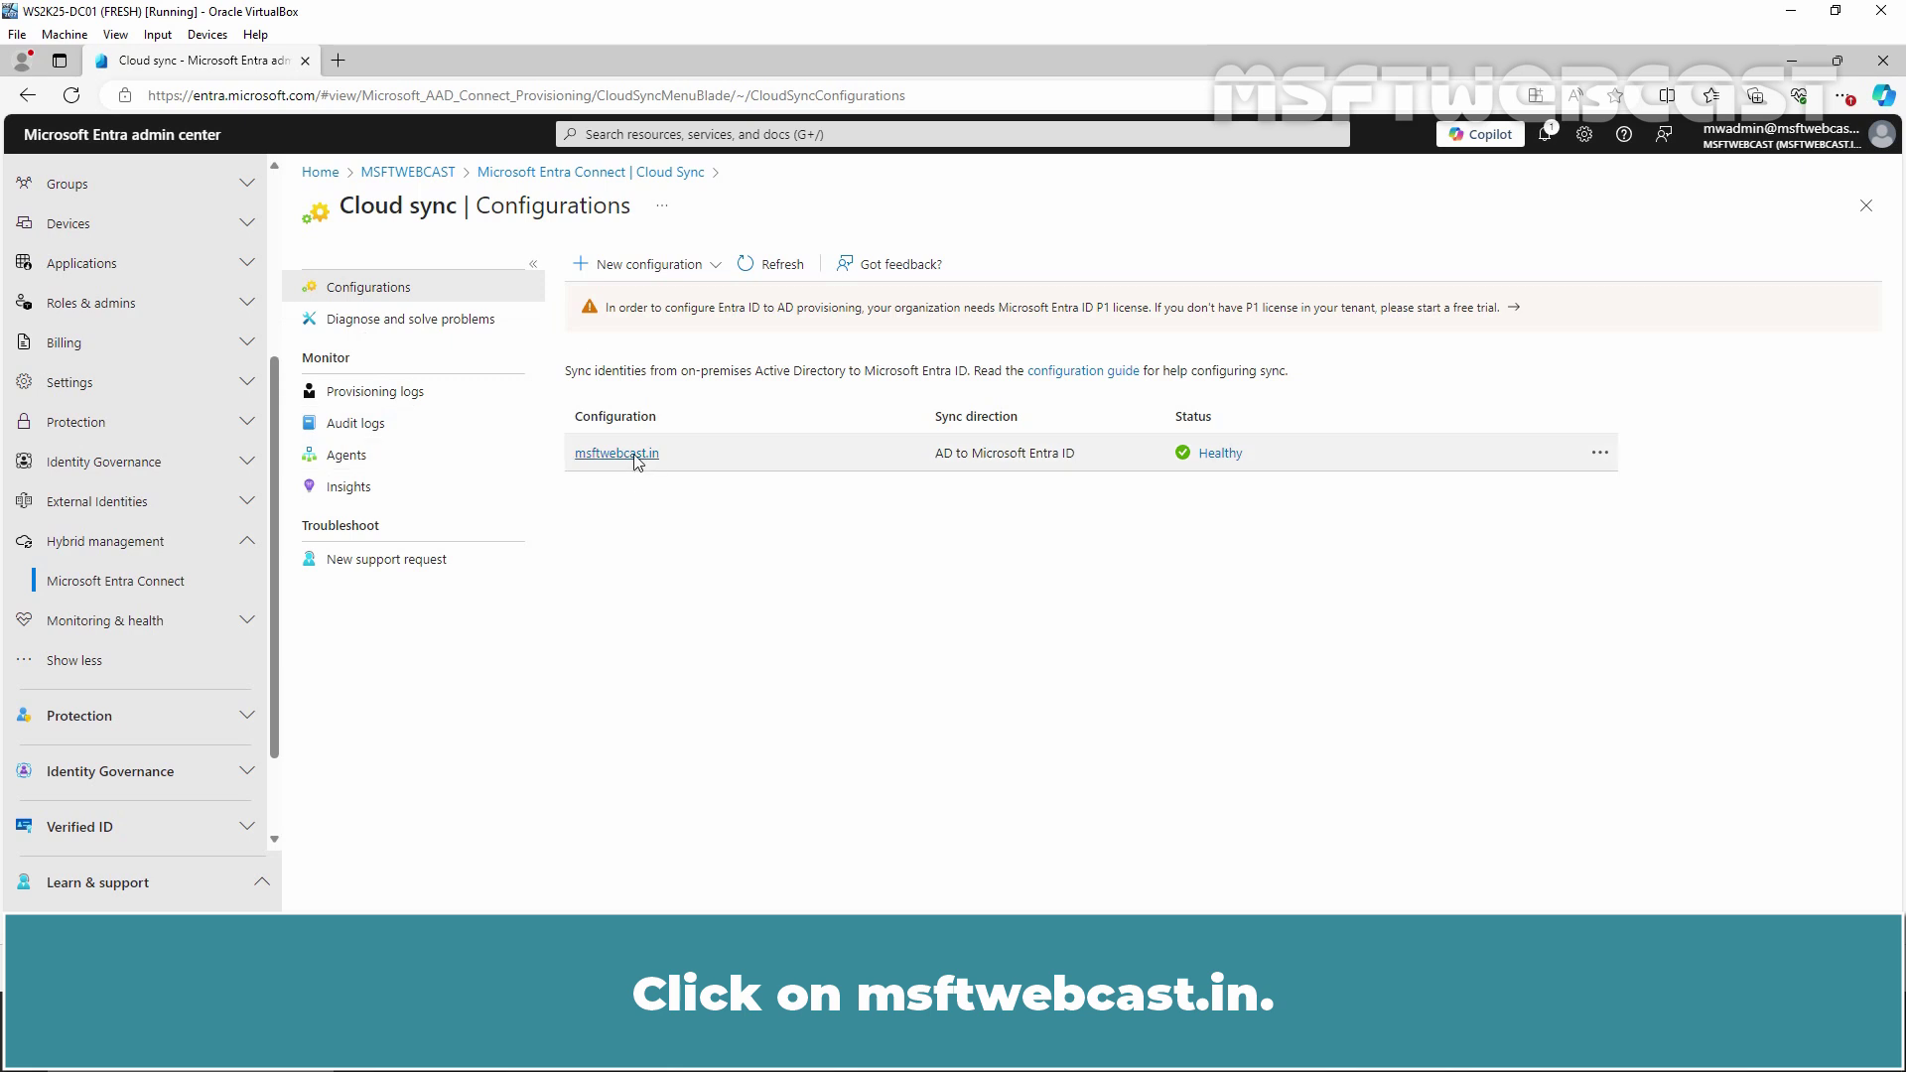
{"action": "left_click", "coordinate": [635, 455]}
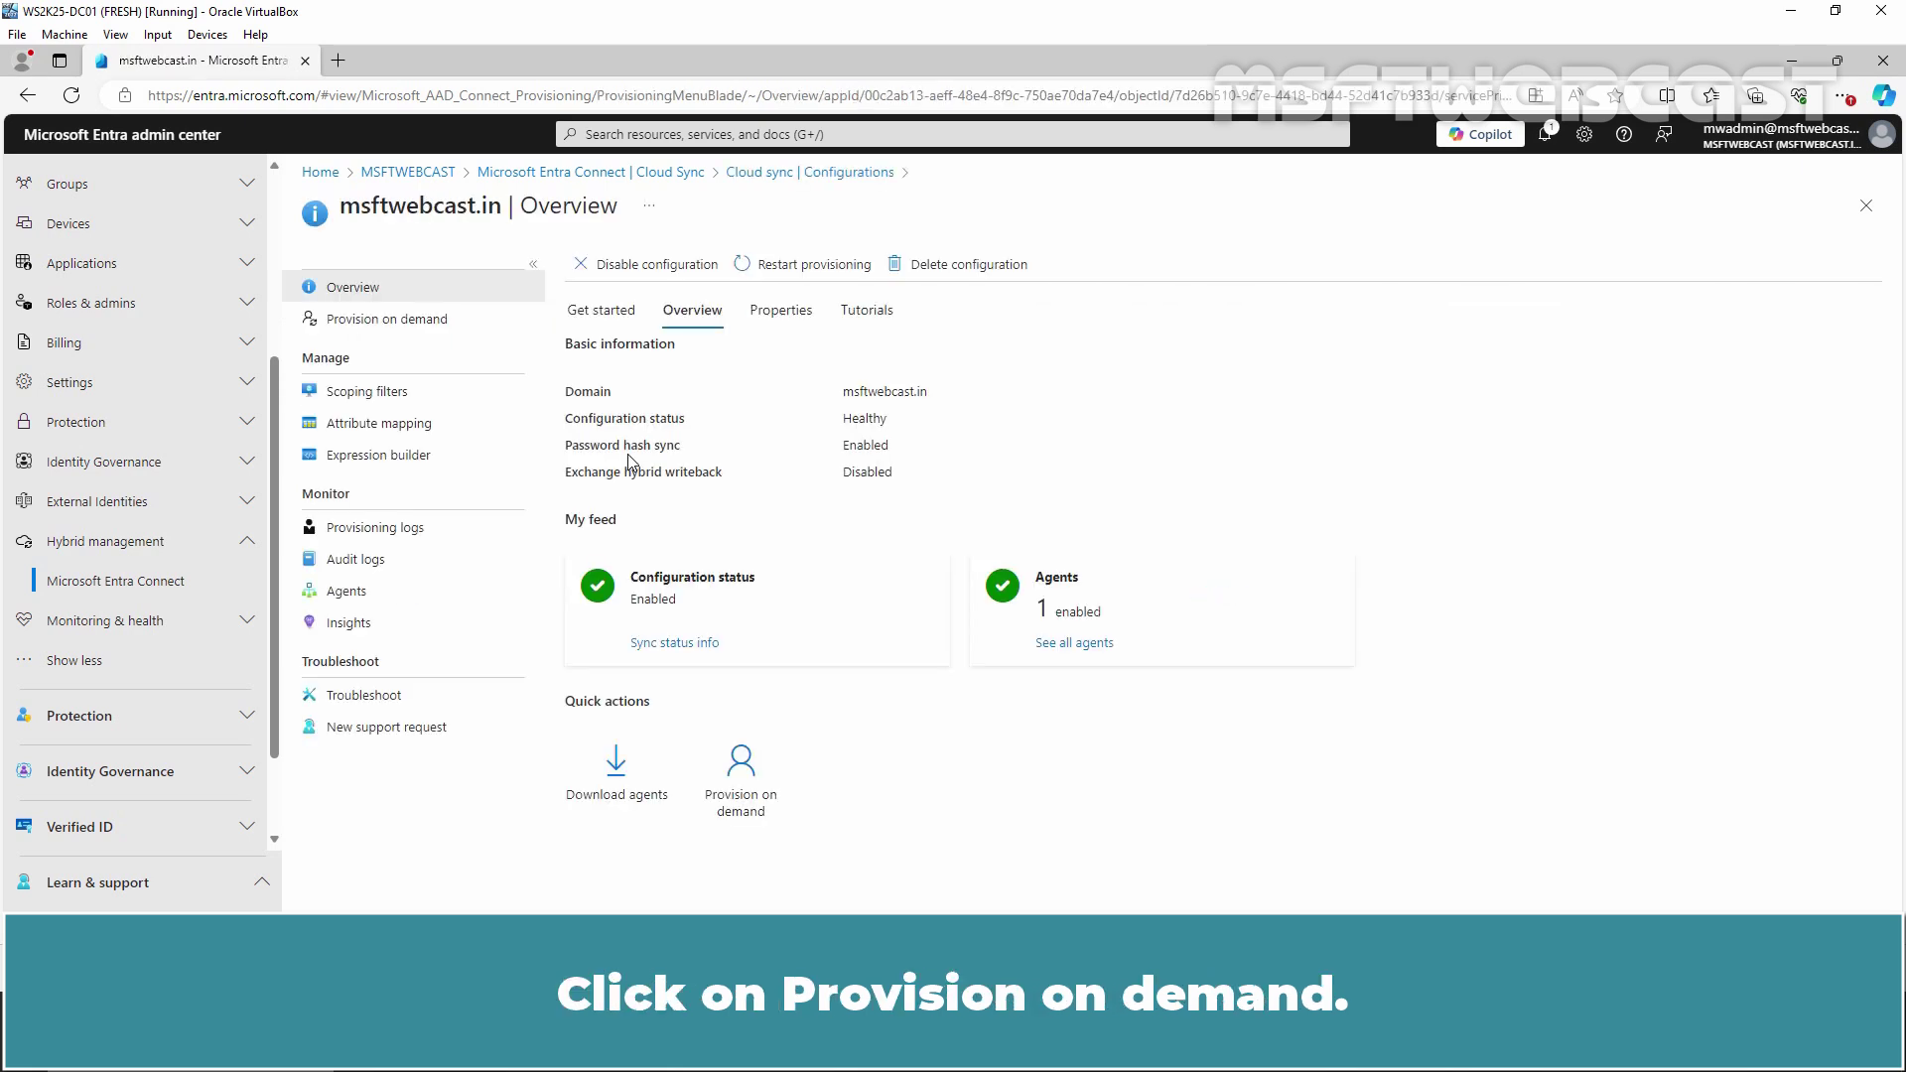
{"action": "left_click", "coordinate": [366, 323]}
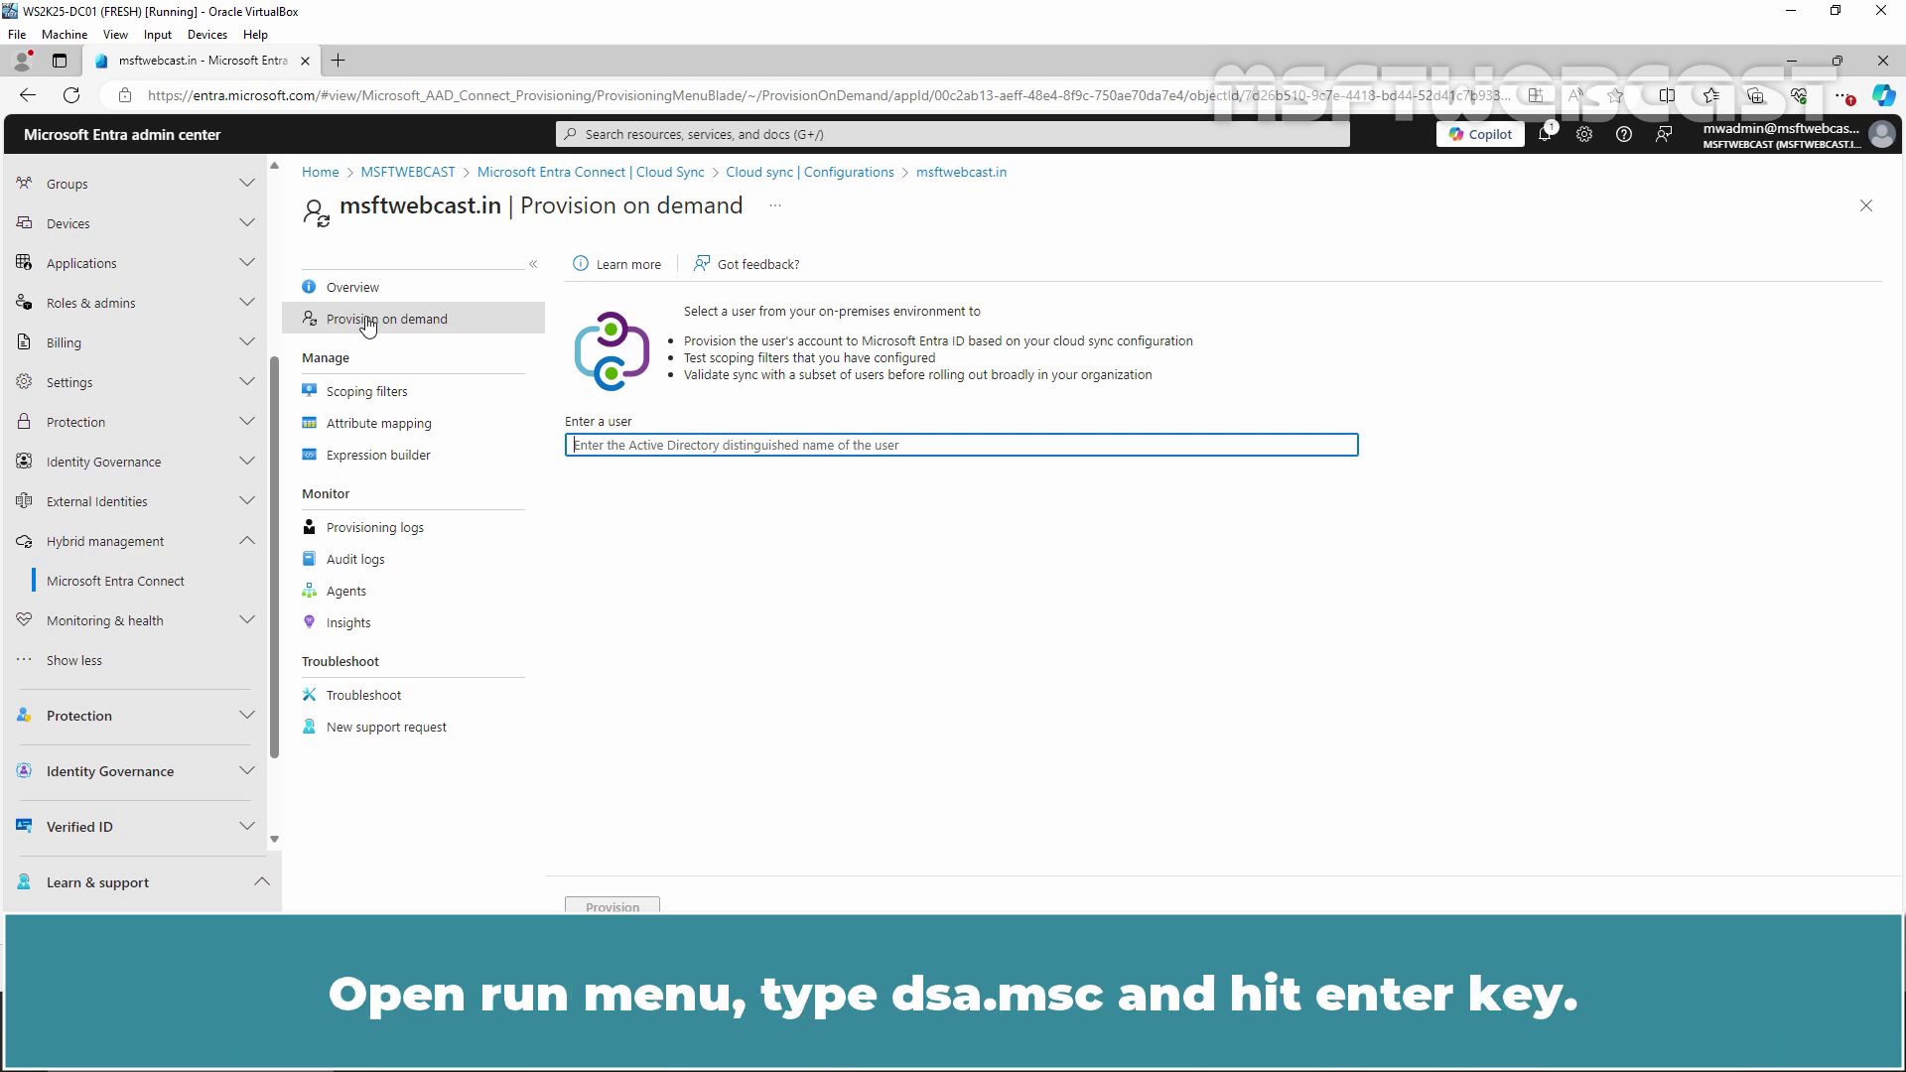
Launch Active Directory Users and Computers with dsa.msc
{"action": "key", "text": "super+r"}
{"action": "type", "text": "dsa"}
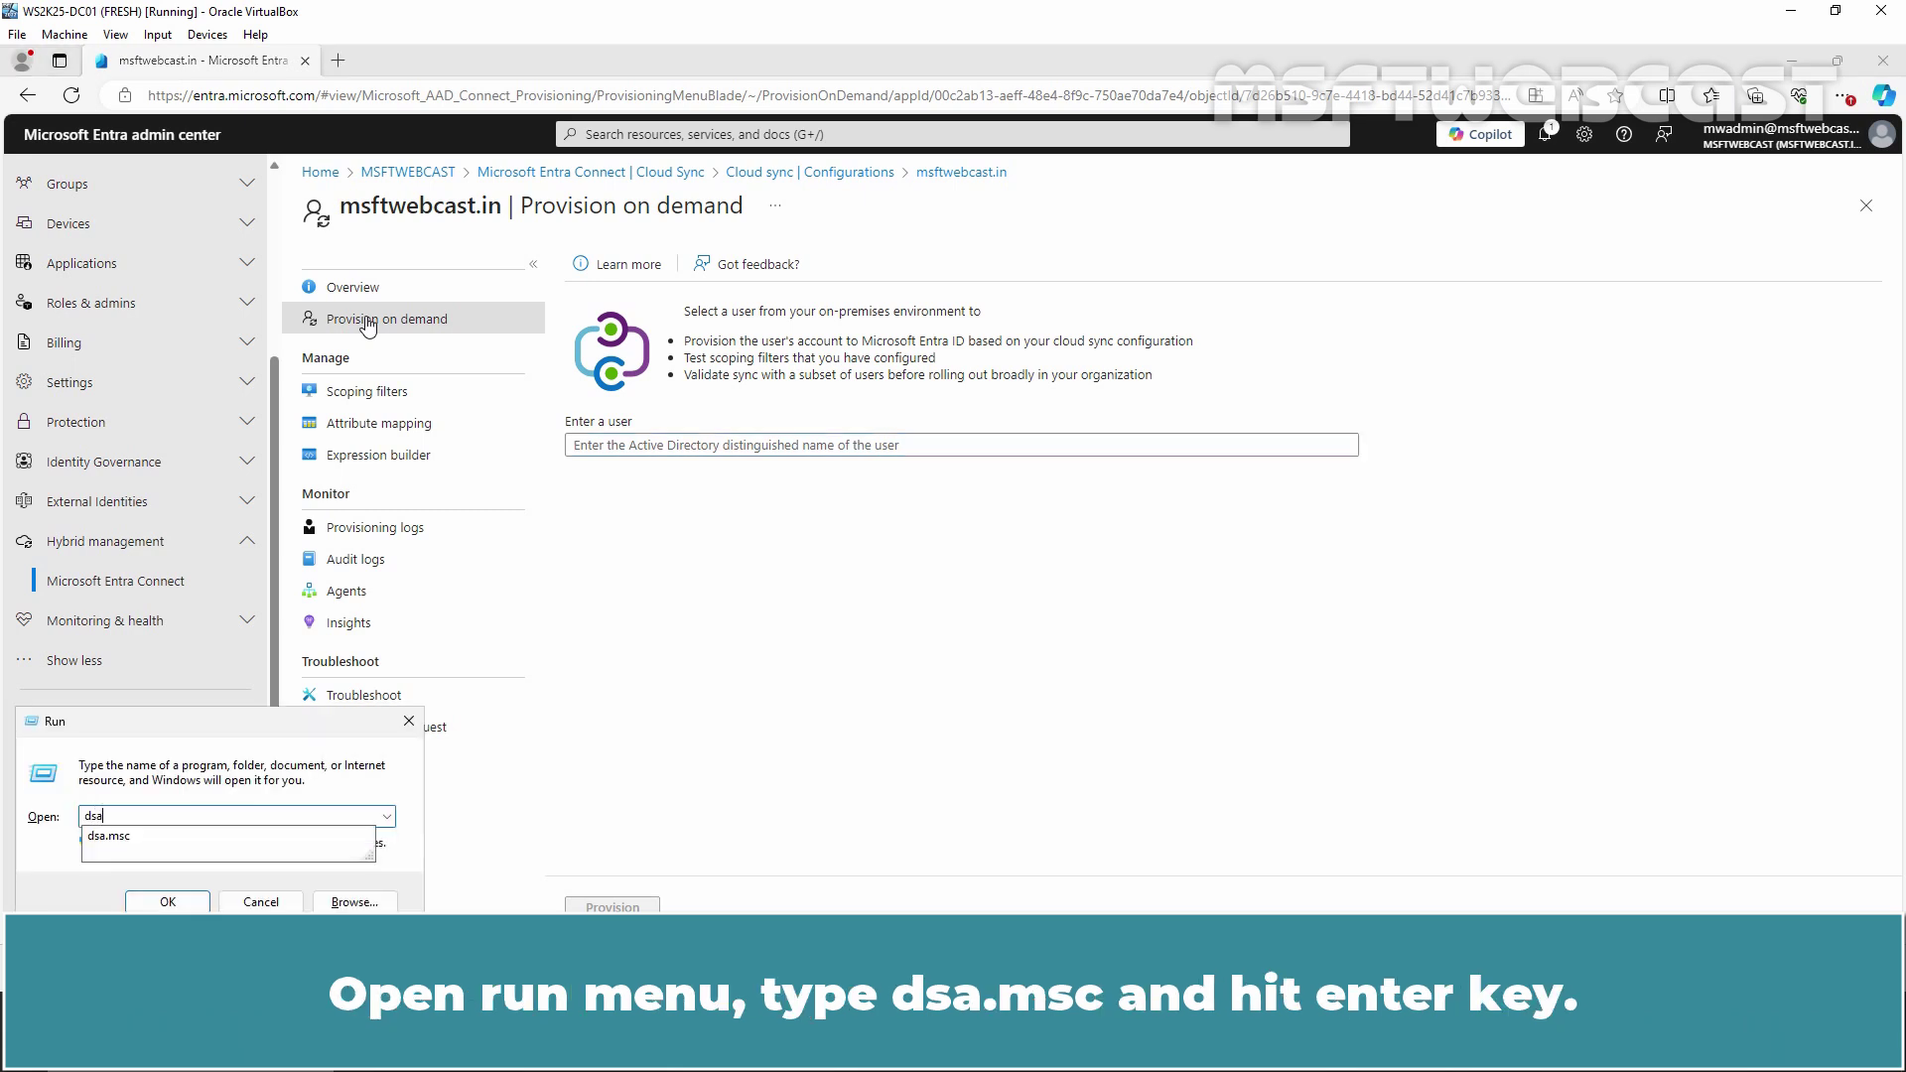
{"action": "key", "text": "Down"}
{"action": "key", "text": "Return"}
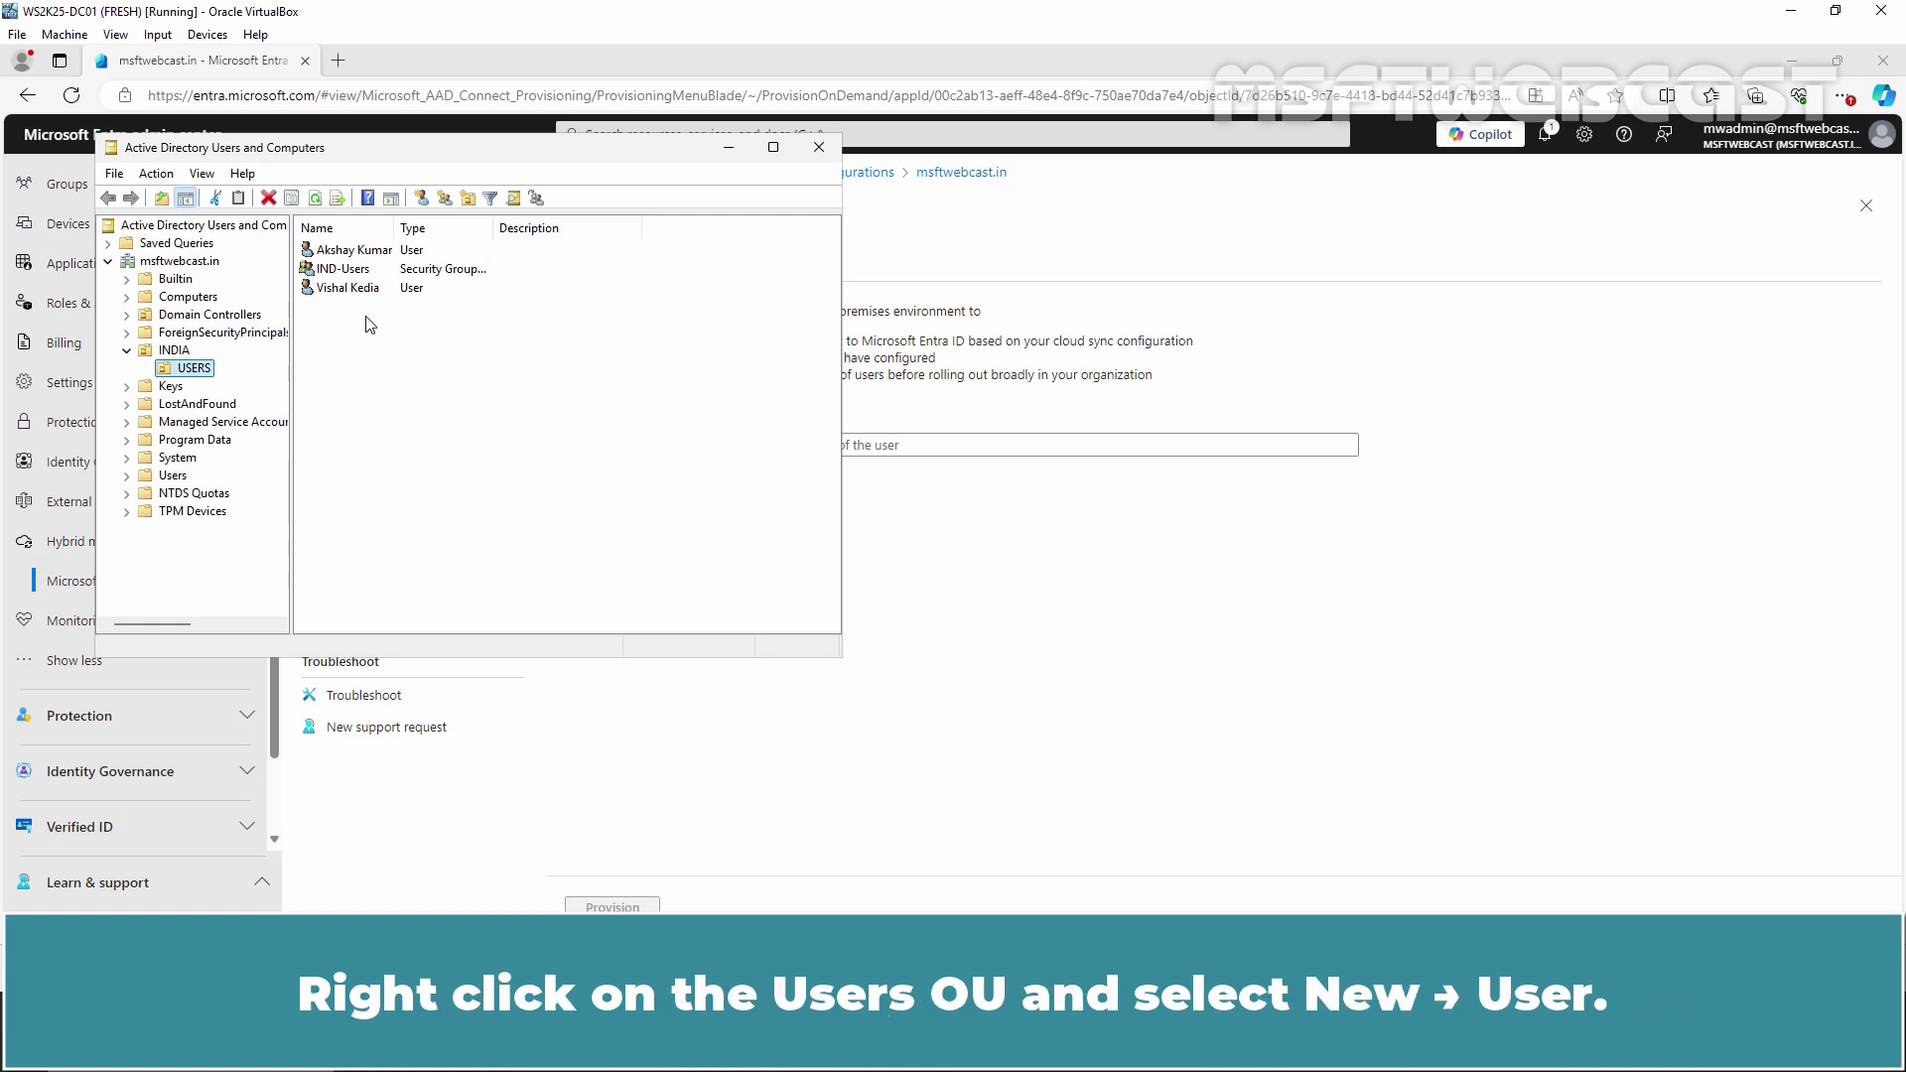
Start a new user in the USERS OU, entering first name, last name and logon name
{"action": "right_click", "coordinate": [196, 370]}
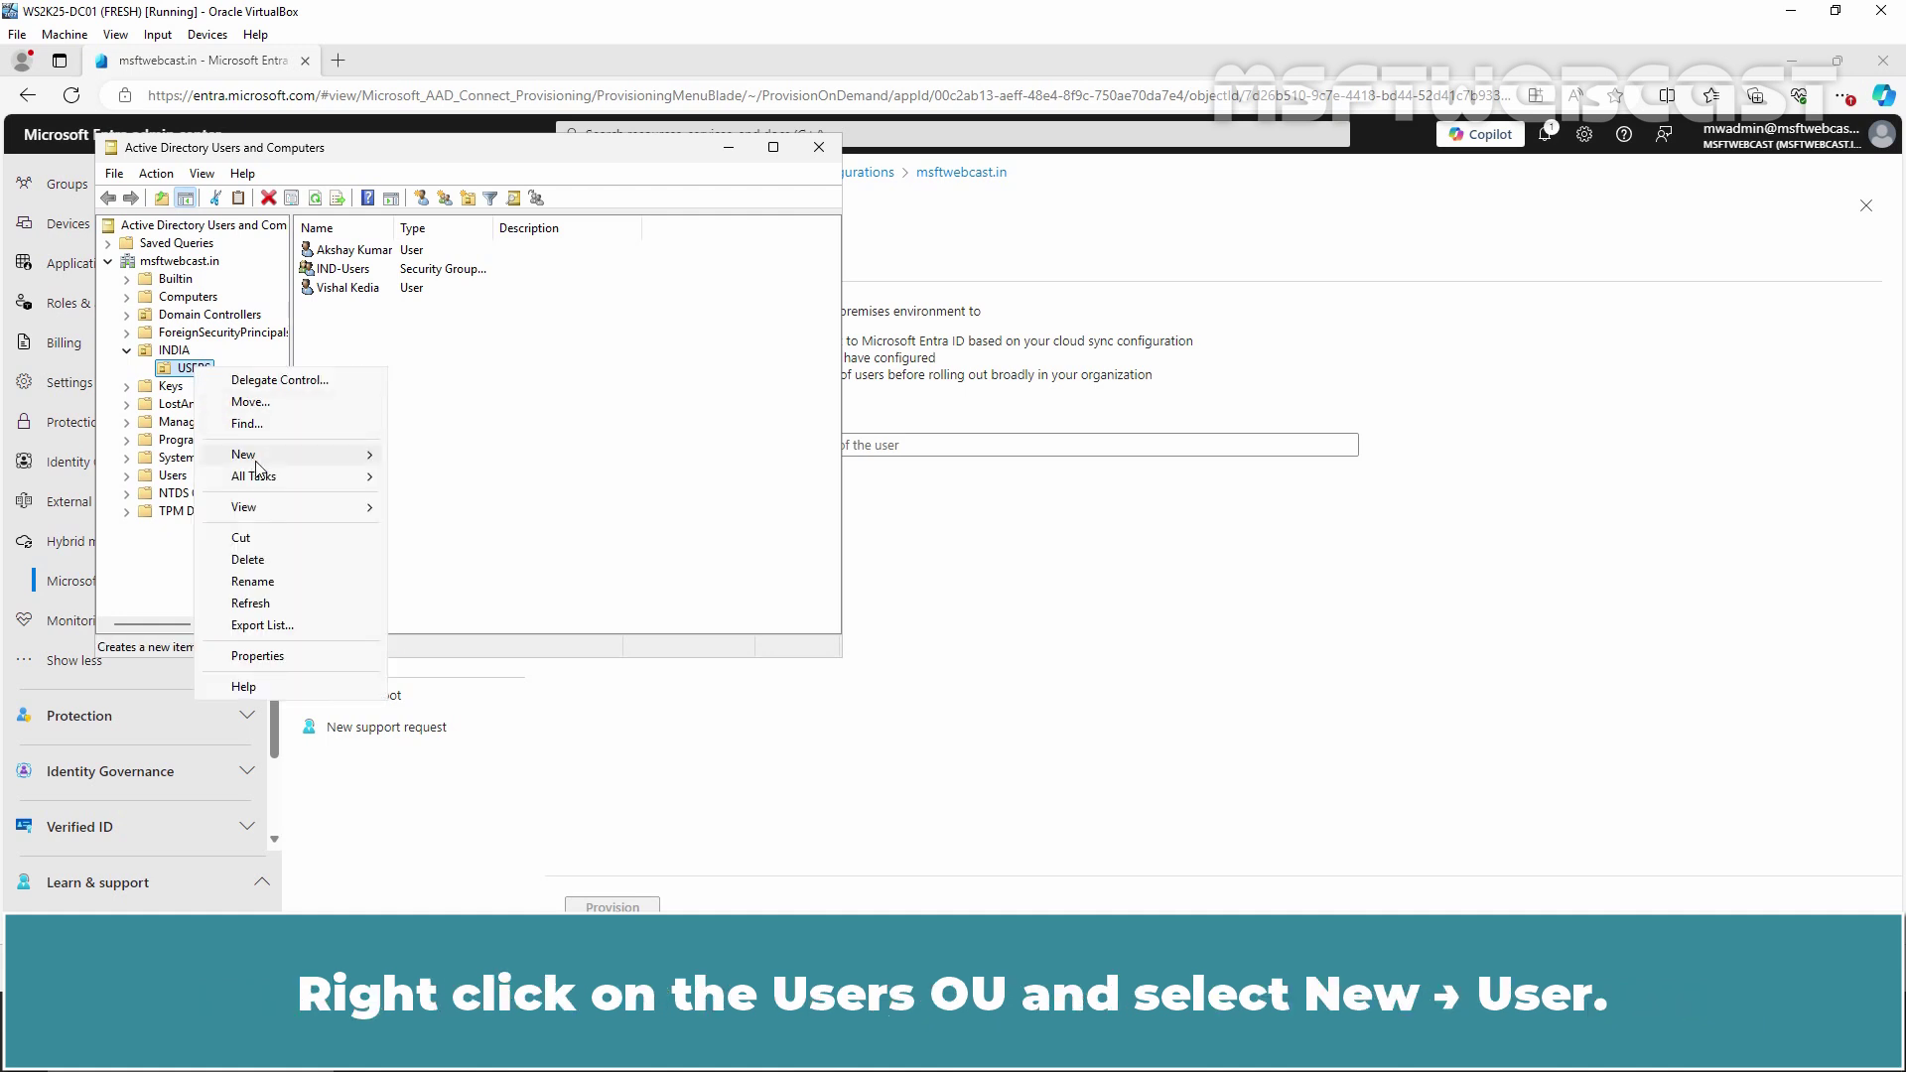
{"action": "mouse_move", "coordinate": [260, 457]}
{"action": "left_click", "coordinate": [484, 657]}
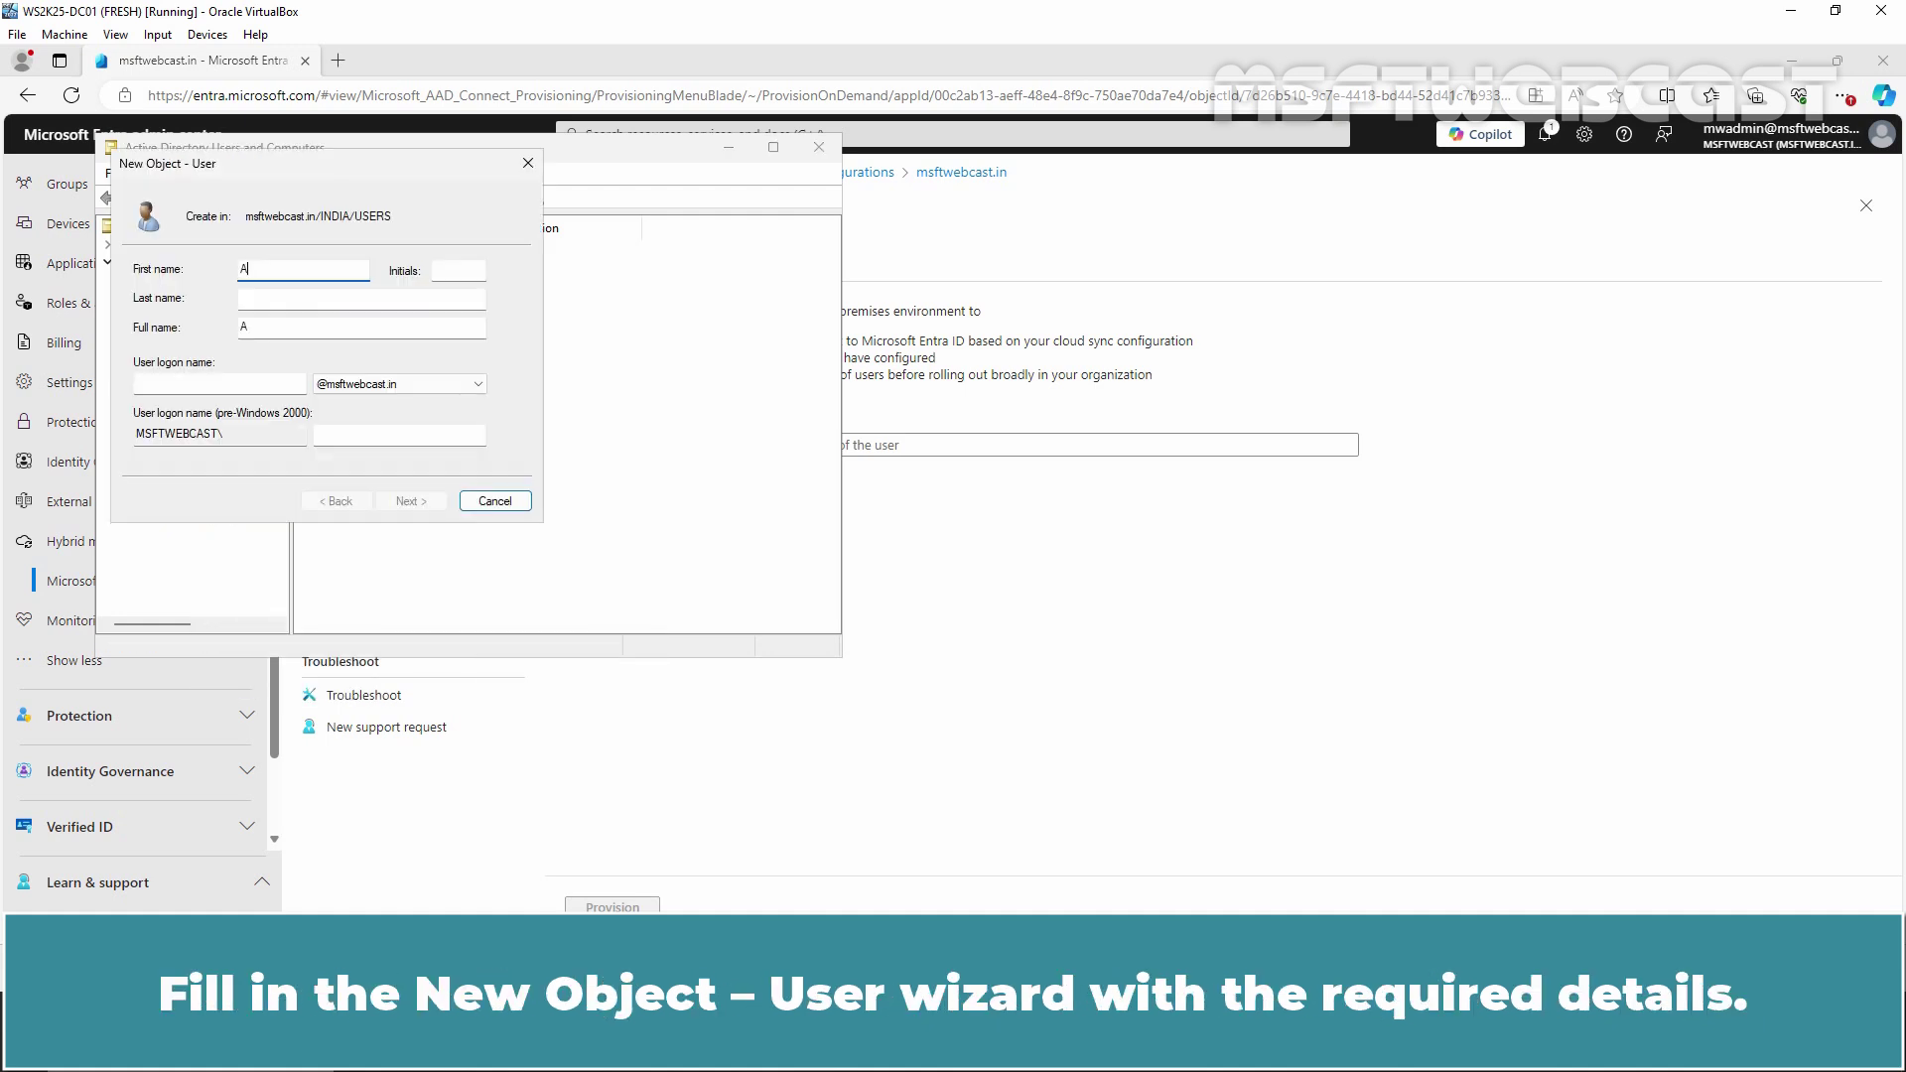
{"action": "key", "text": "Tab"}
{"action": "key", "text": "Tab"}
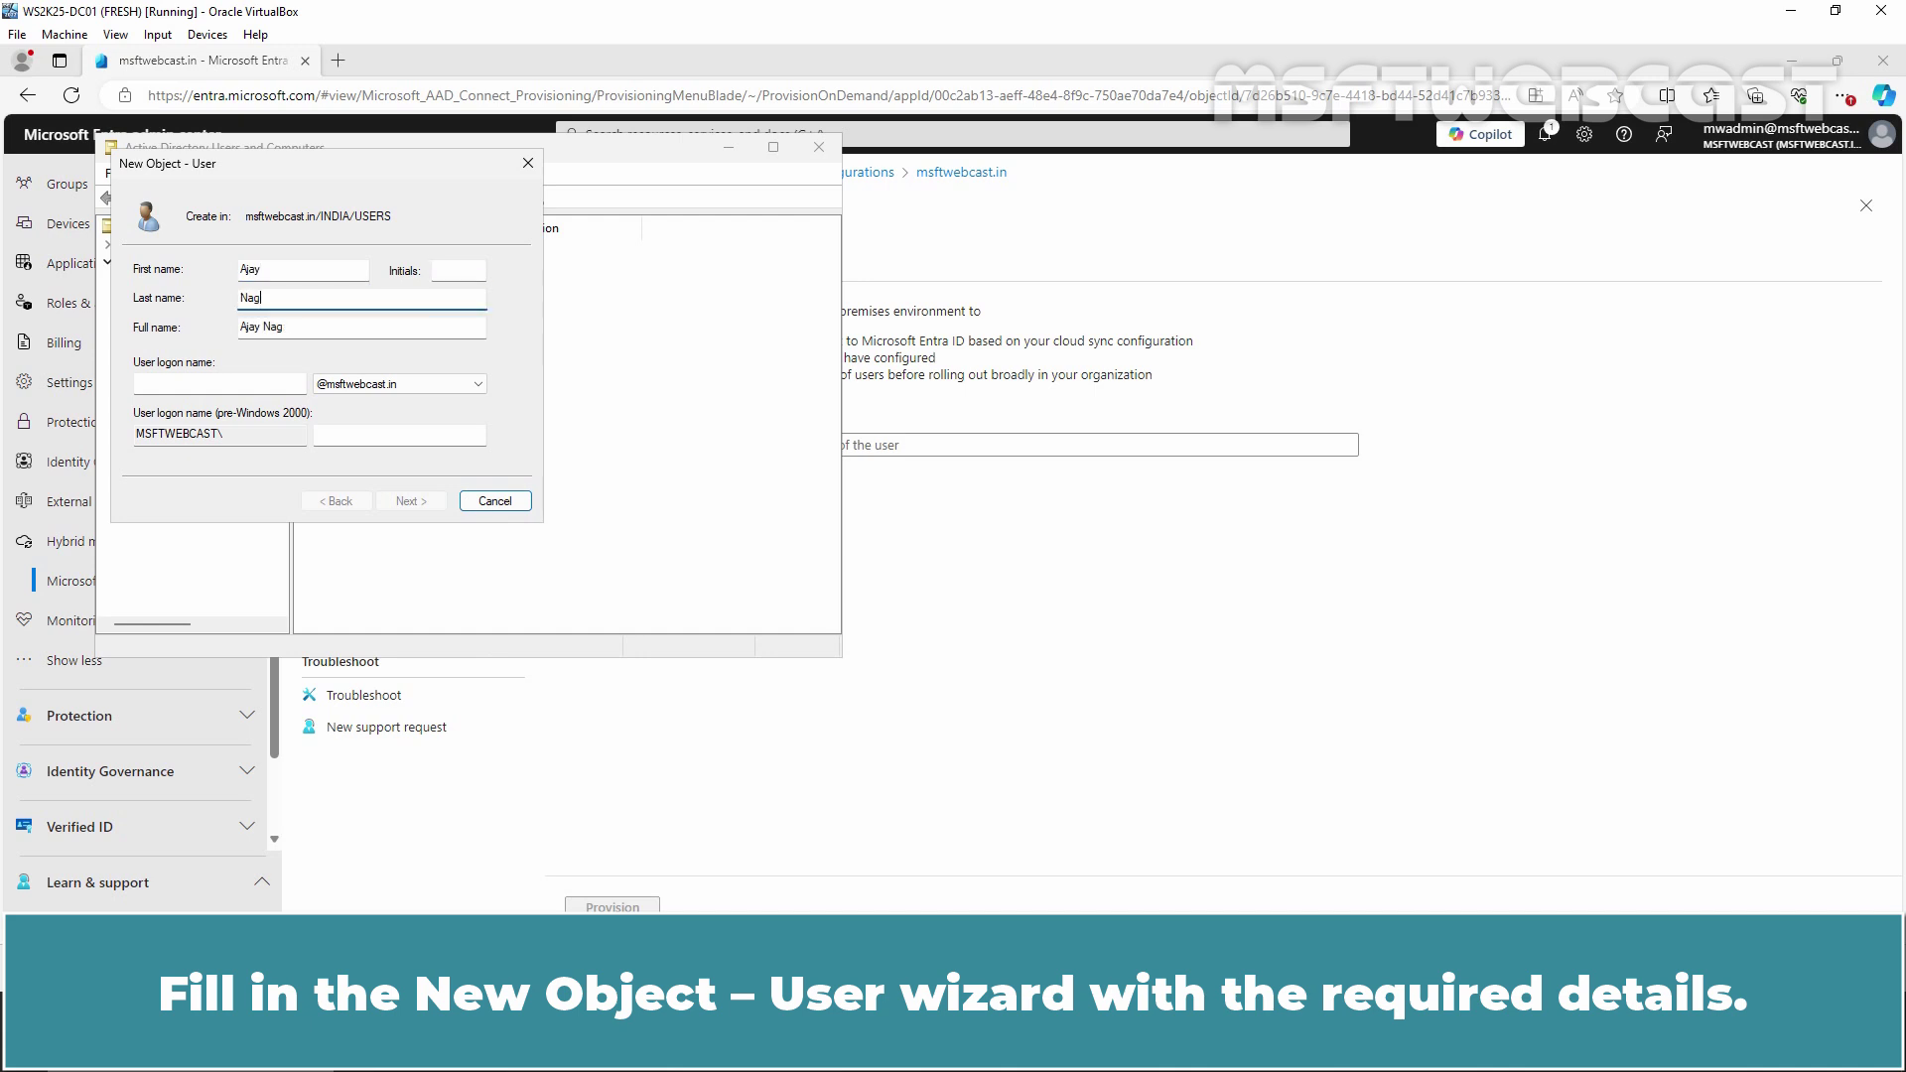
{"action": "key", "text": "Tab"}
{"action": "key", "text": "Tab"}
{"action": "type", "text": "ajay"}
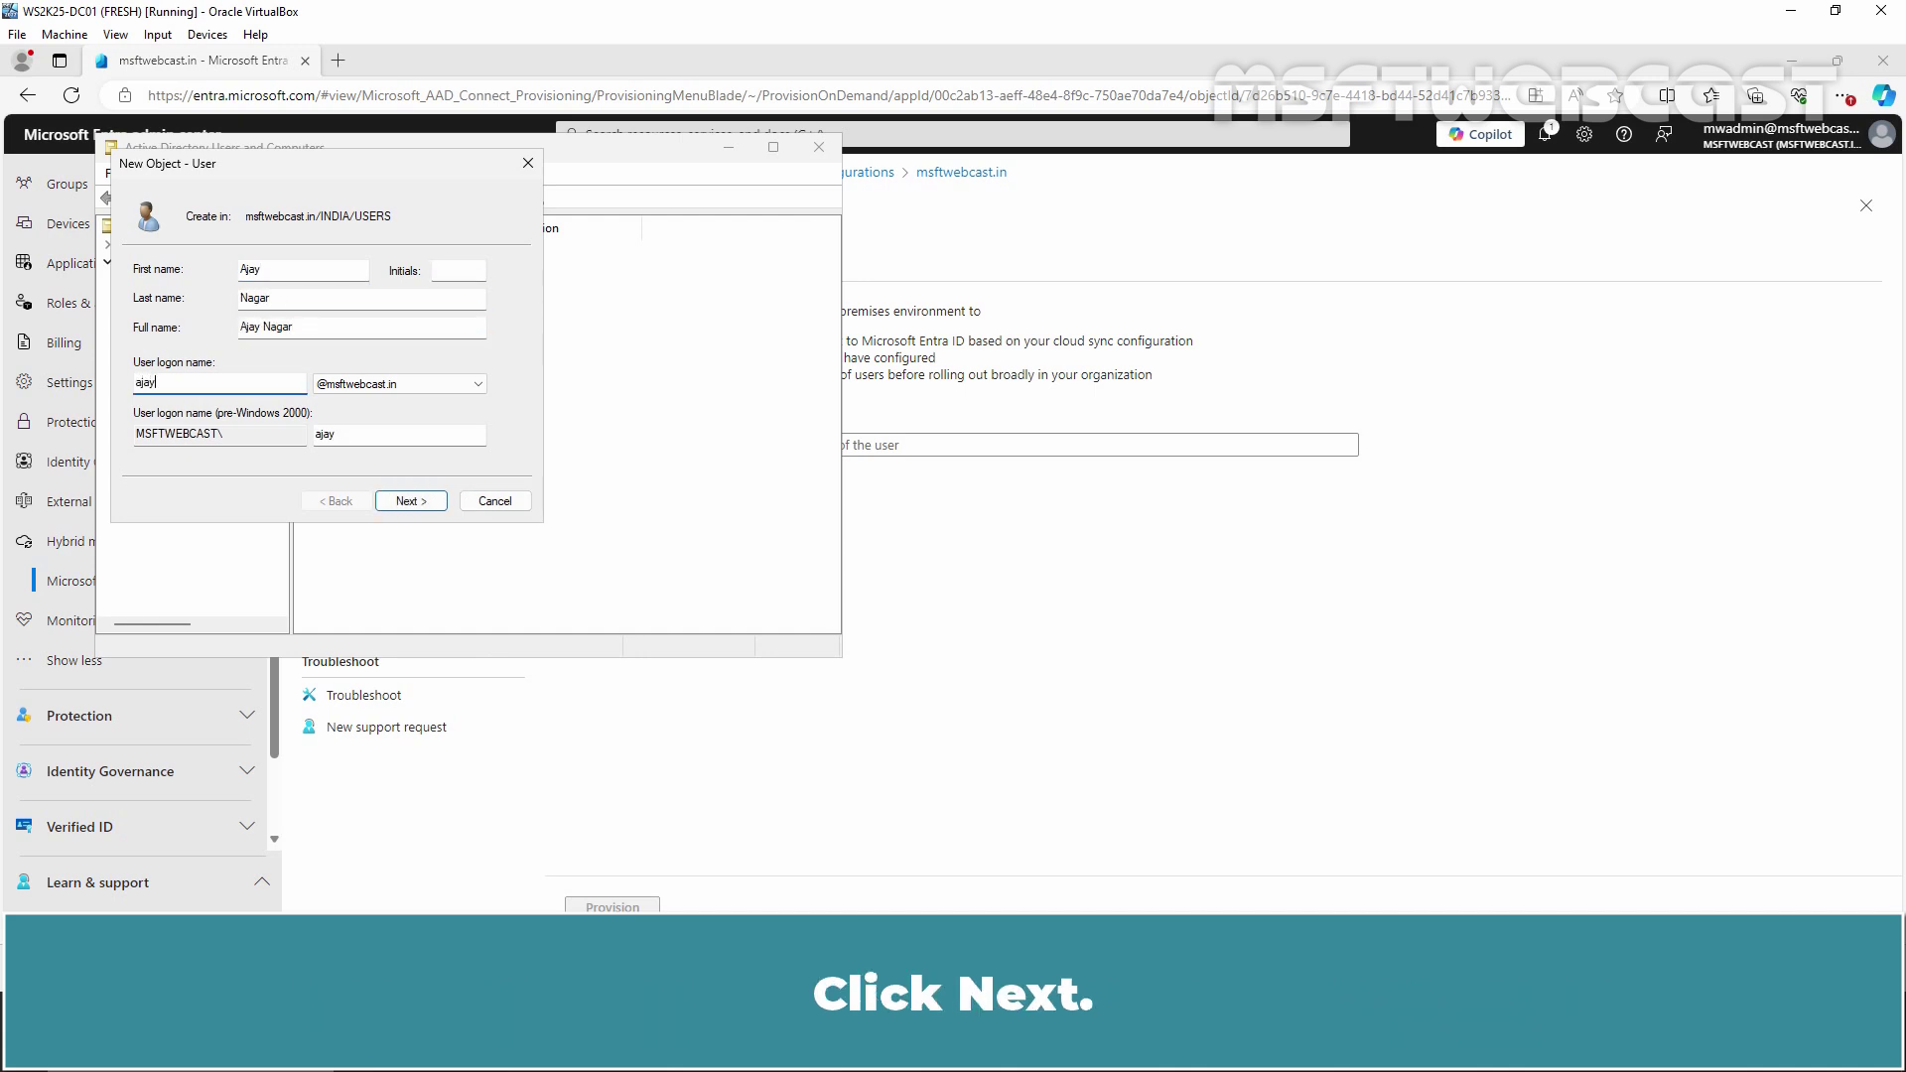
{"action": "key", "text": "Return"}
Set the user's password without requiring a change at next logon, and finish
{"action": "type", "text": "******"}
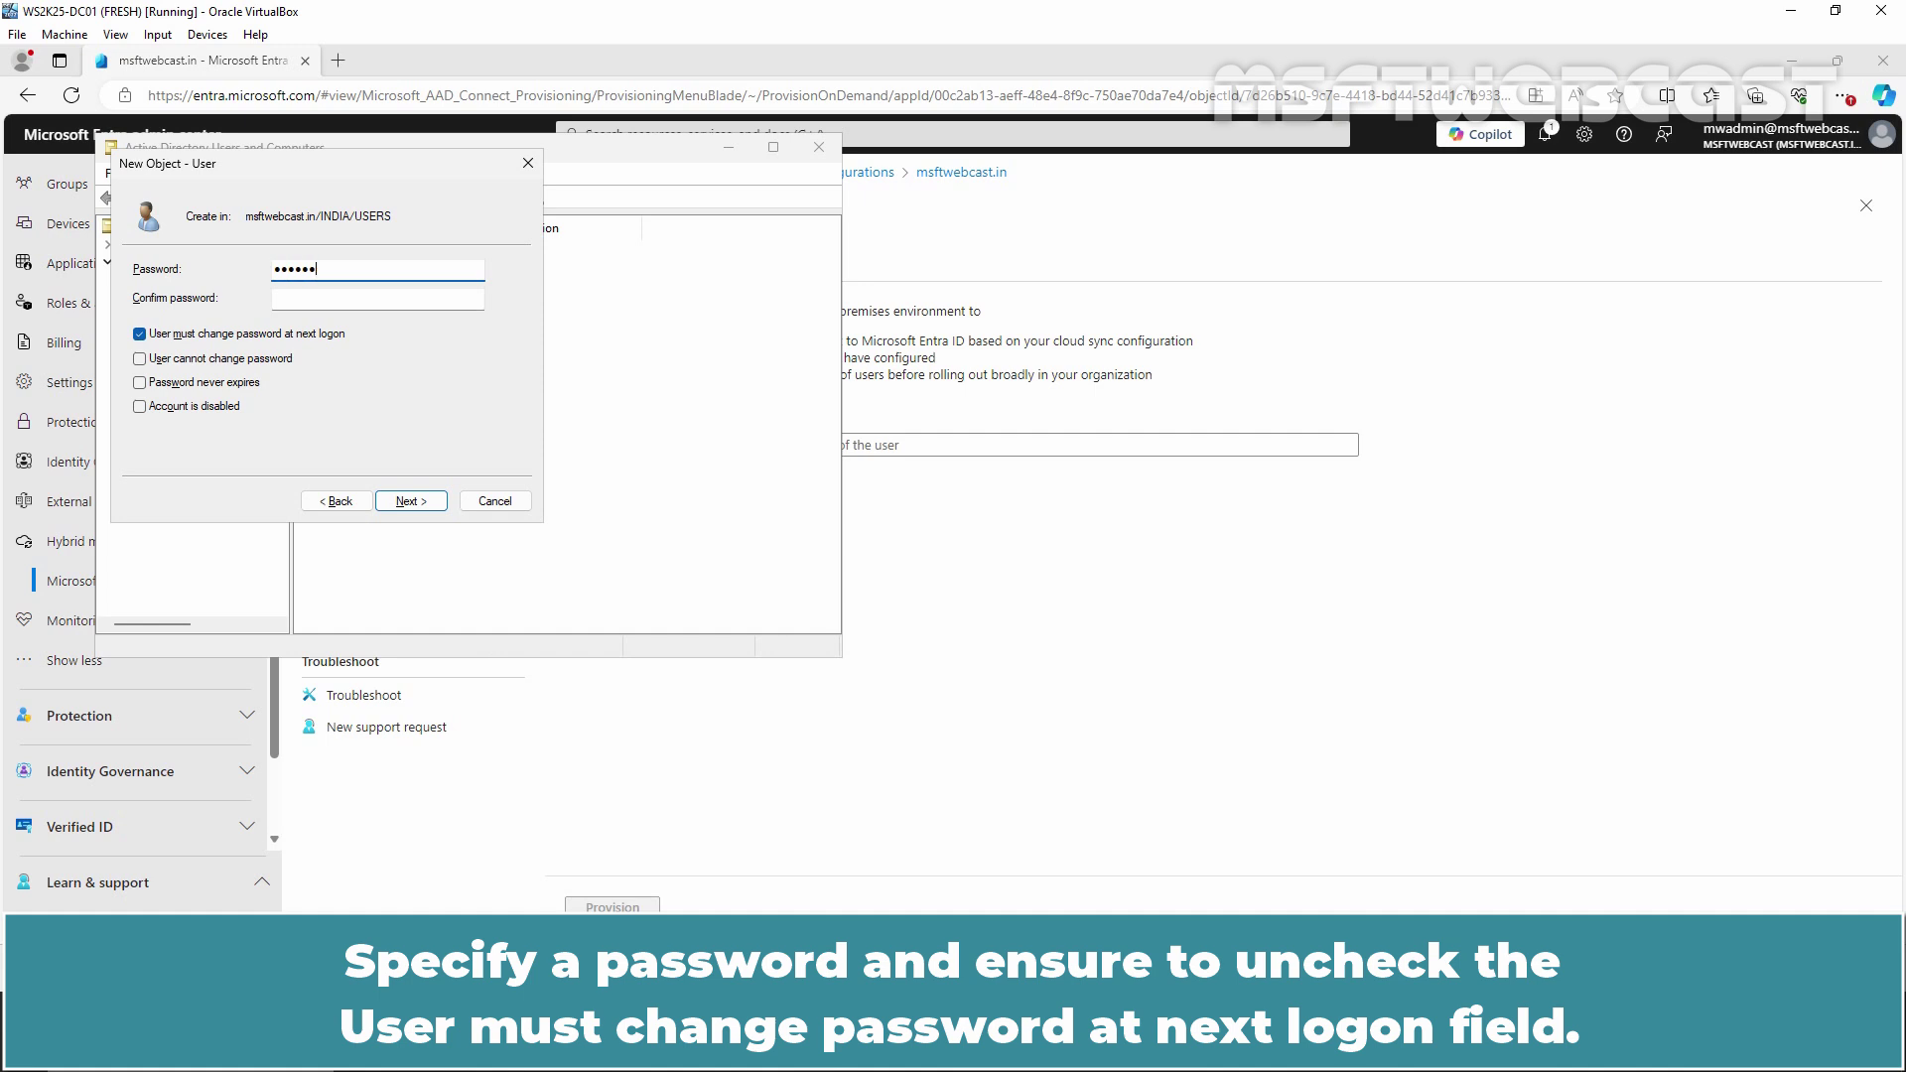
{"action": "type", "text": "***"}
{"action": "key", "text": "Tab"}
{"action": "type", "text": "*********"}
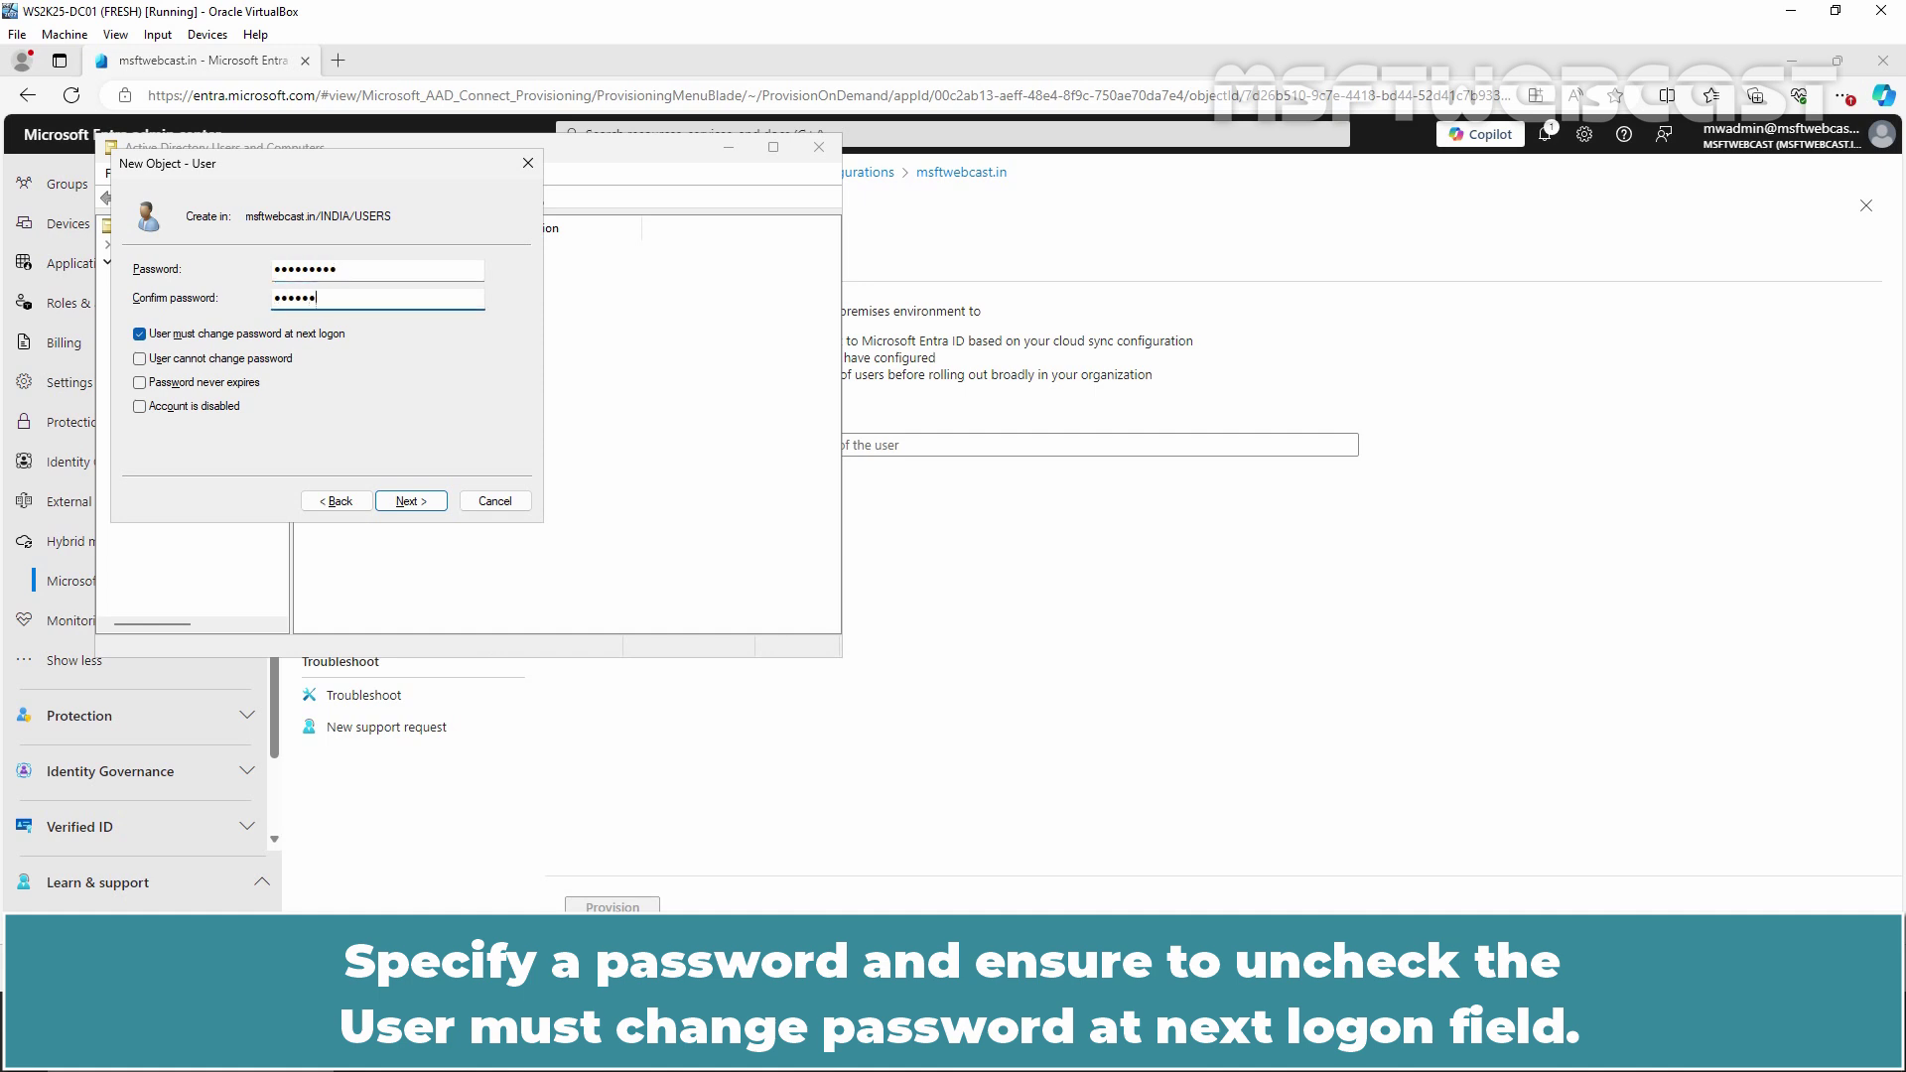
{"action": "left_click", "coordinate": [328, 335]}
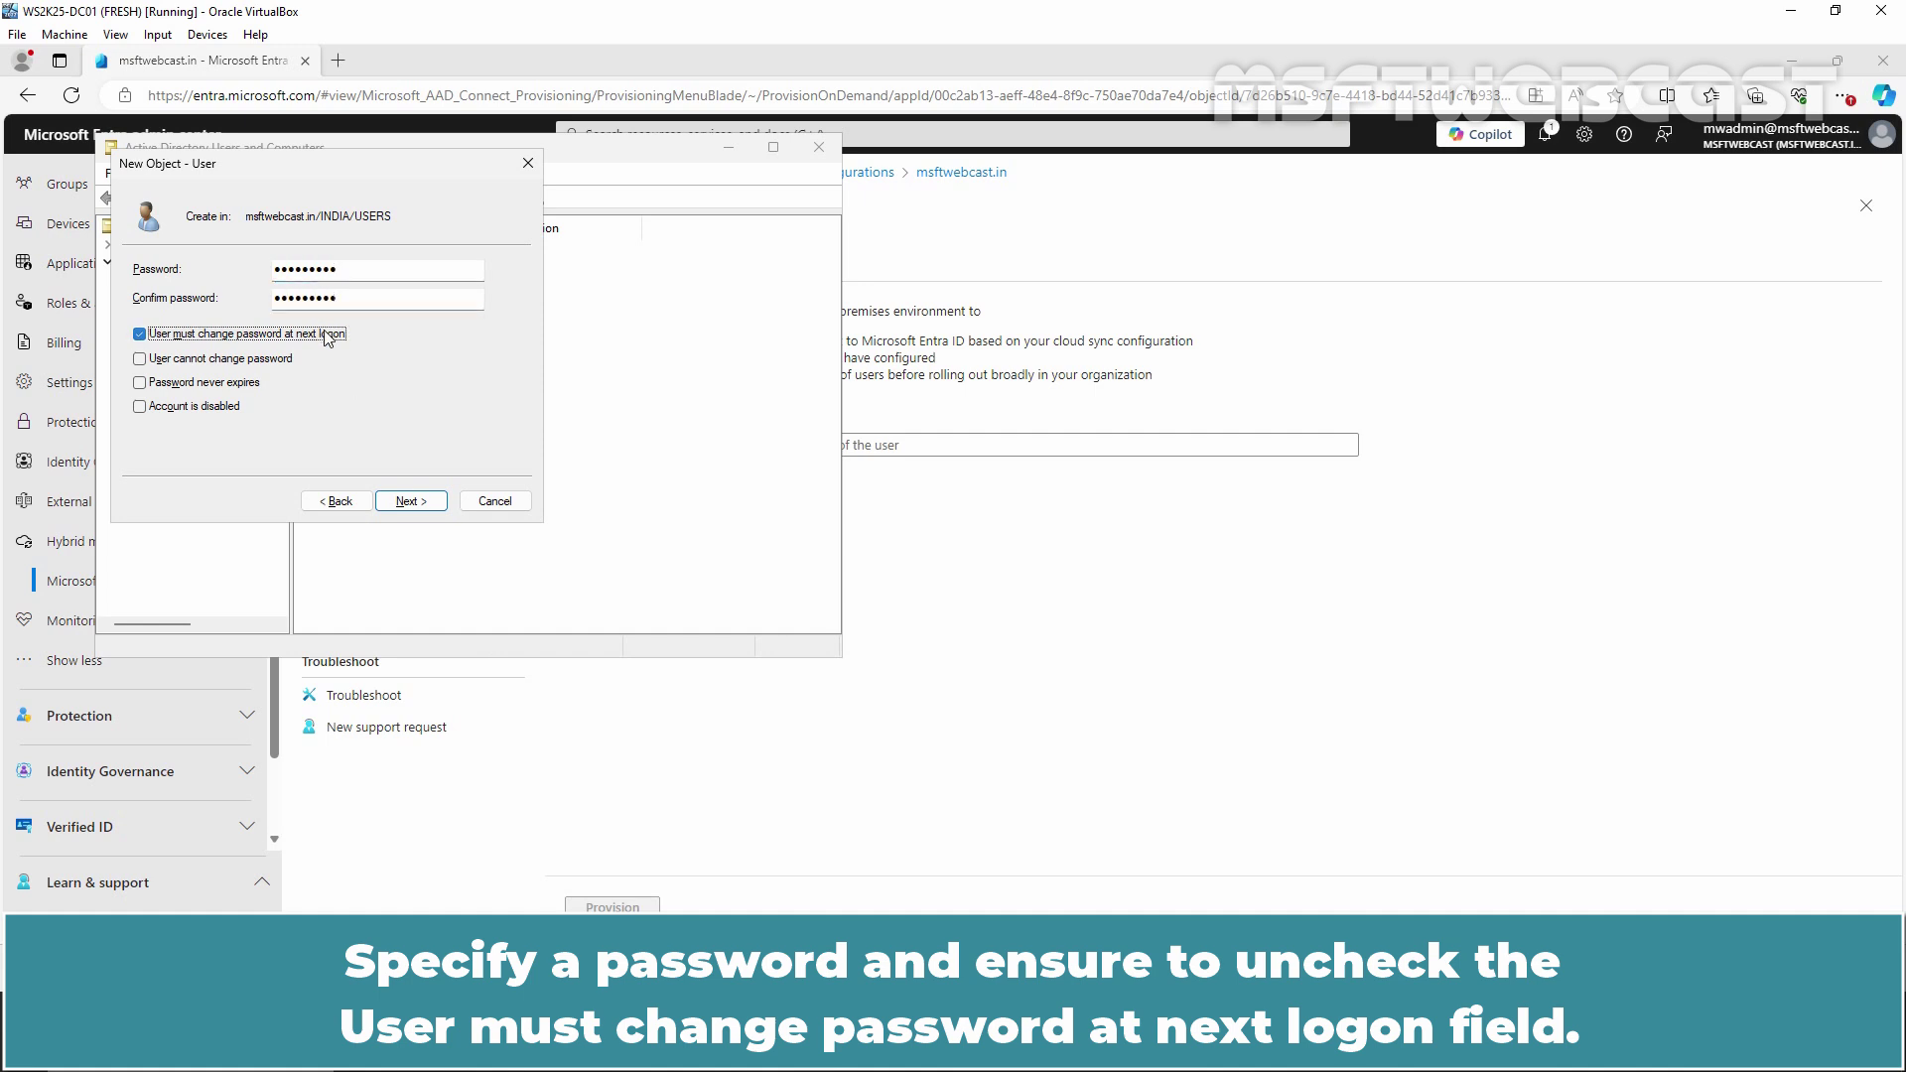
{"action": "left_click", "coordinate": [411, 500]}
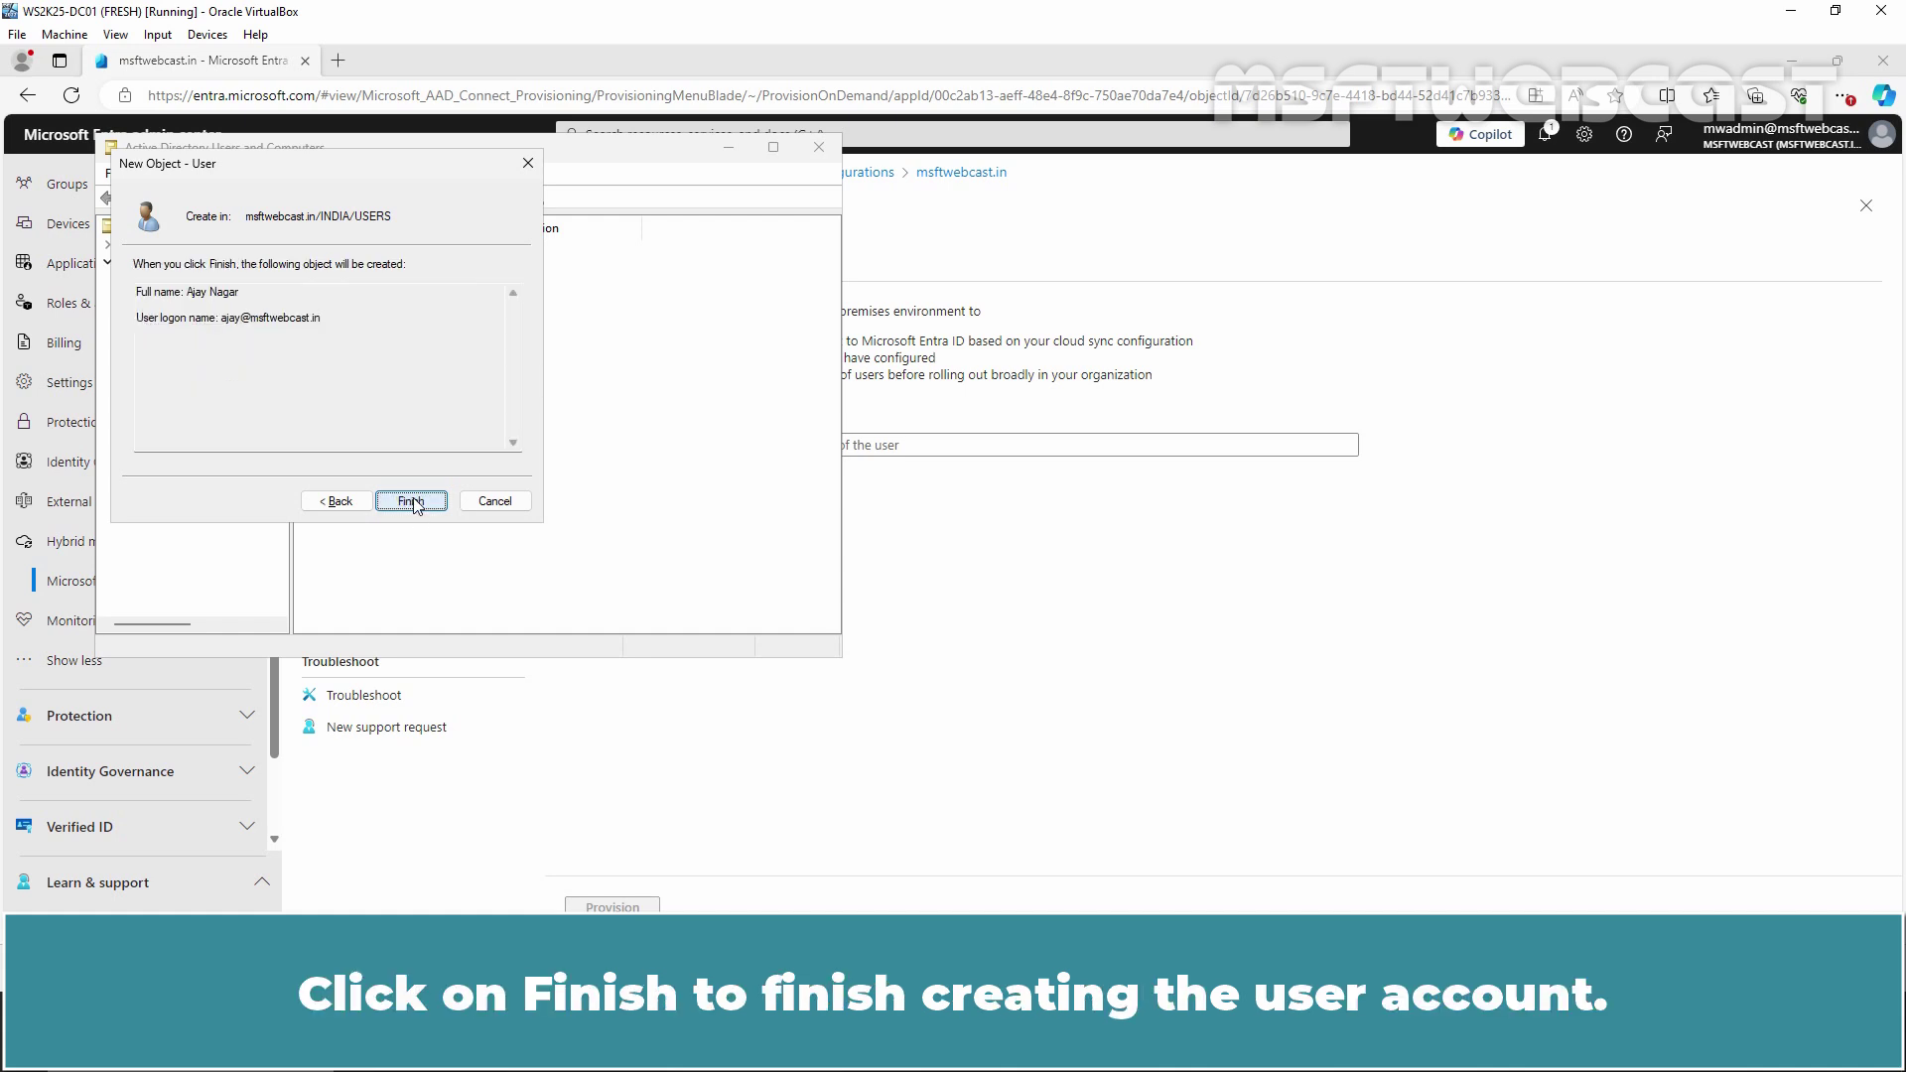
{"action": "left_click", "coordinate": [411, 501]}
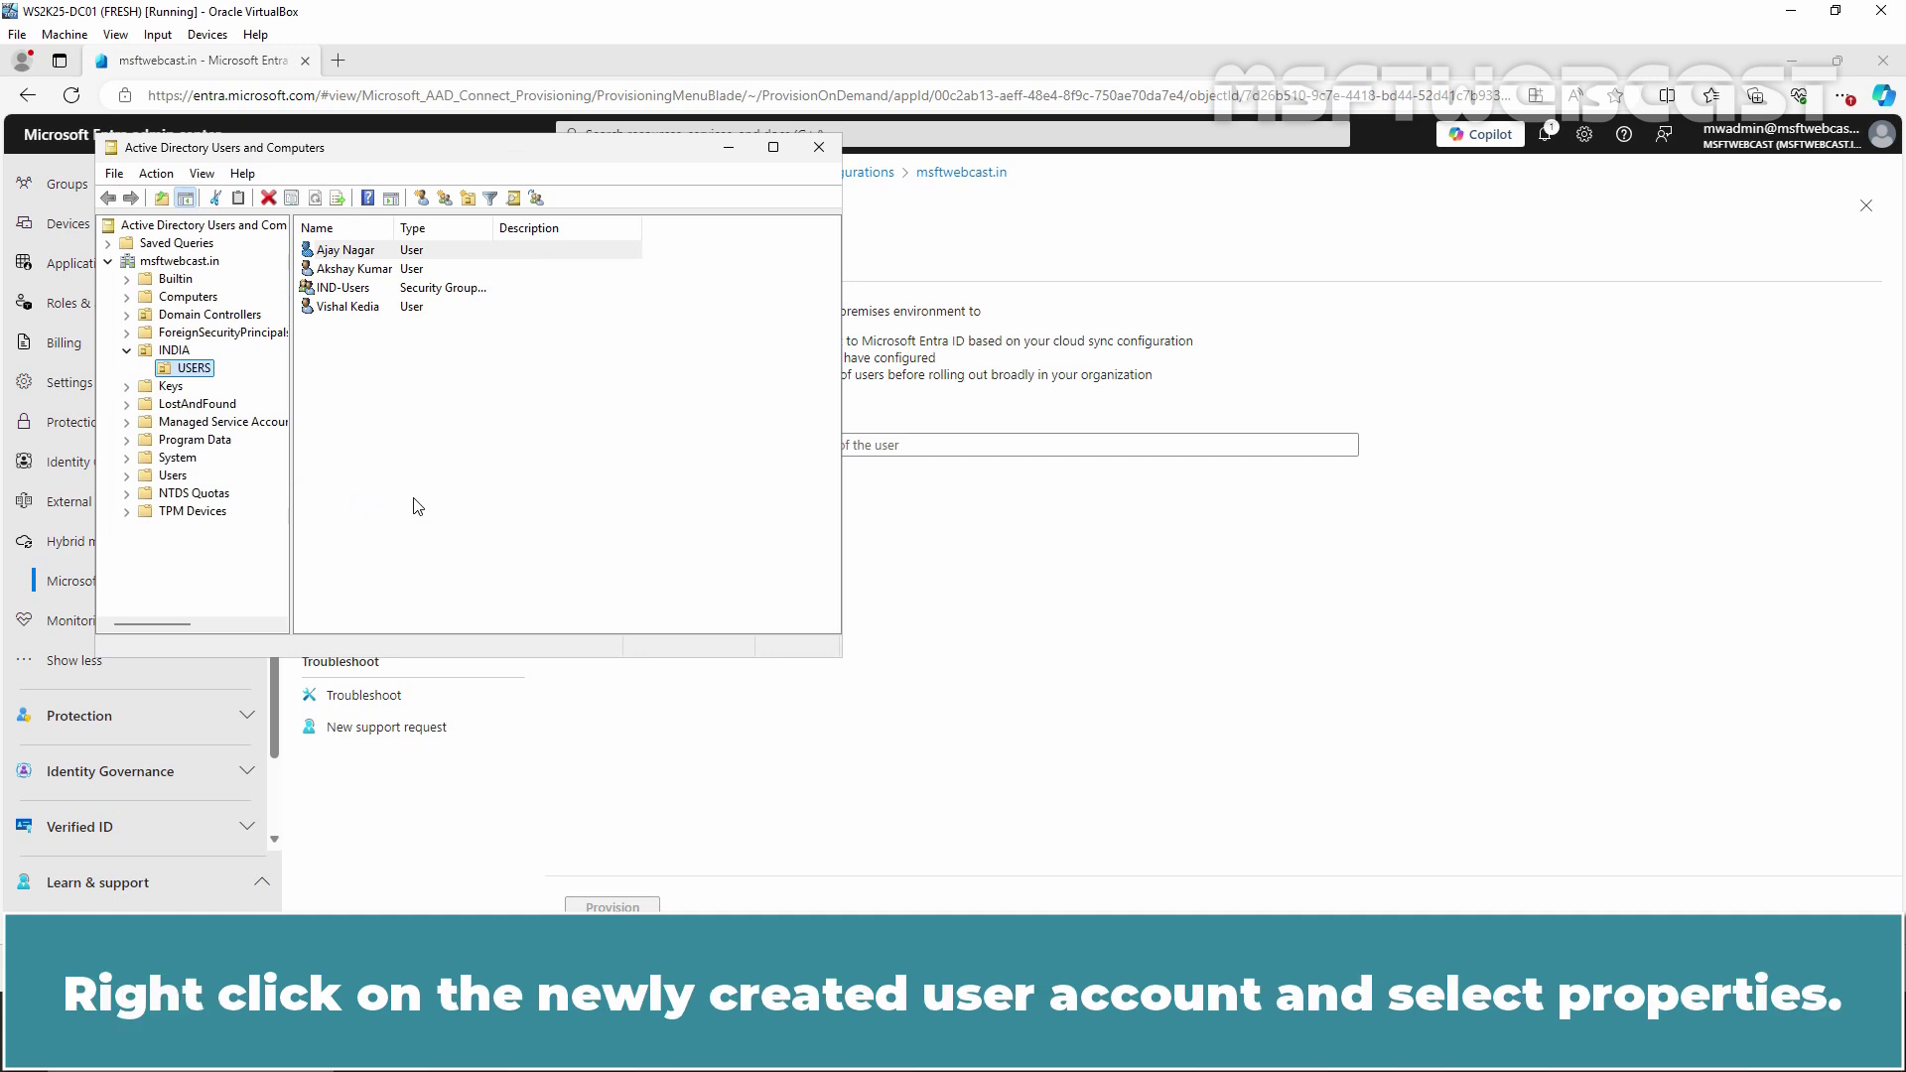
Copy the new user's distinguishedName from the Attribute Editor tab and close the dialogs
{"action": "left_click", "coordinate": [354, 254]}
{"action": "right_click", "coordinate": [353, 254]}
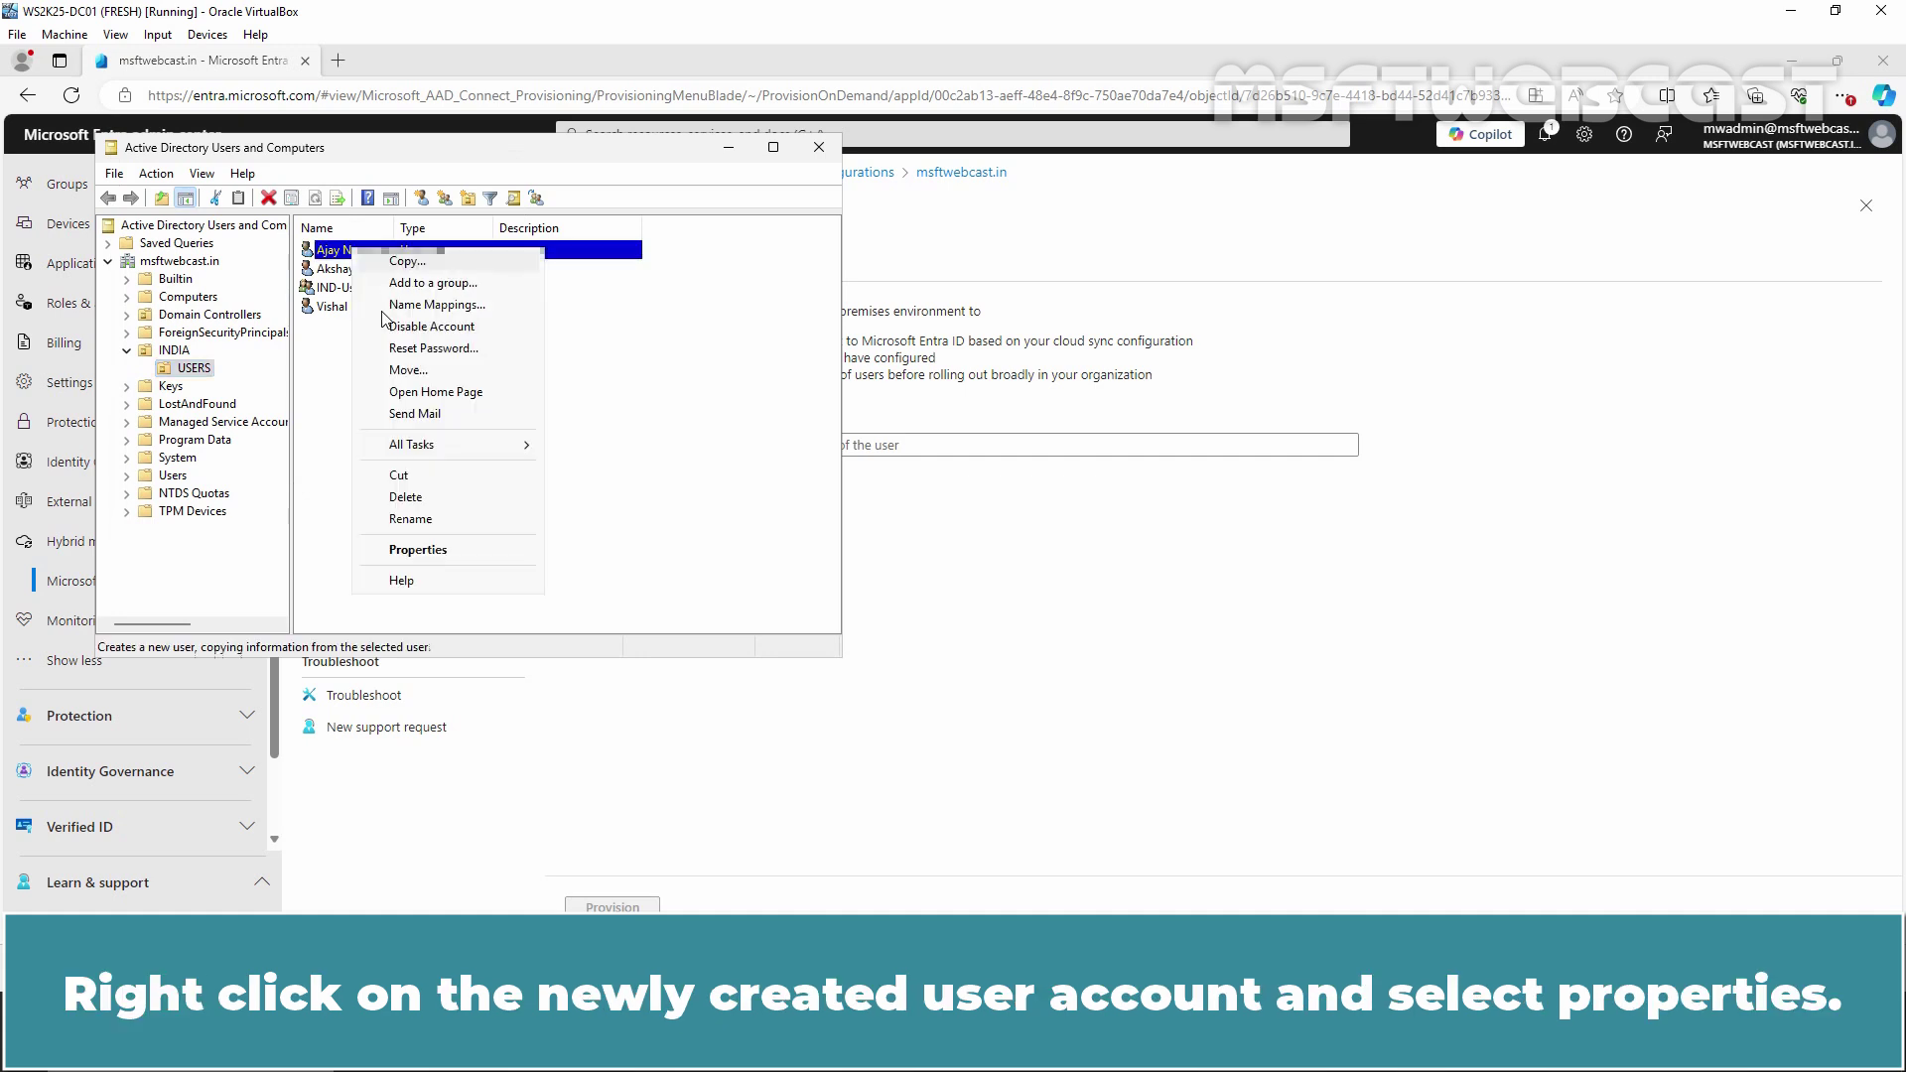
{"action": "left_click", "coordinate": [446, 551]}
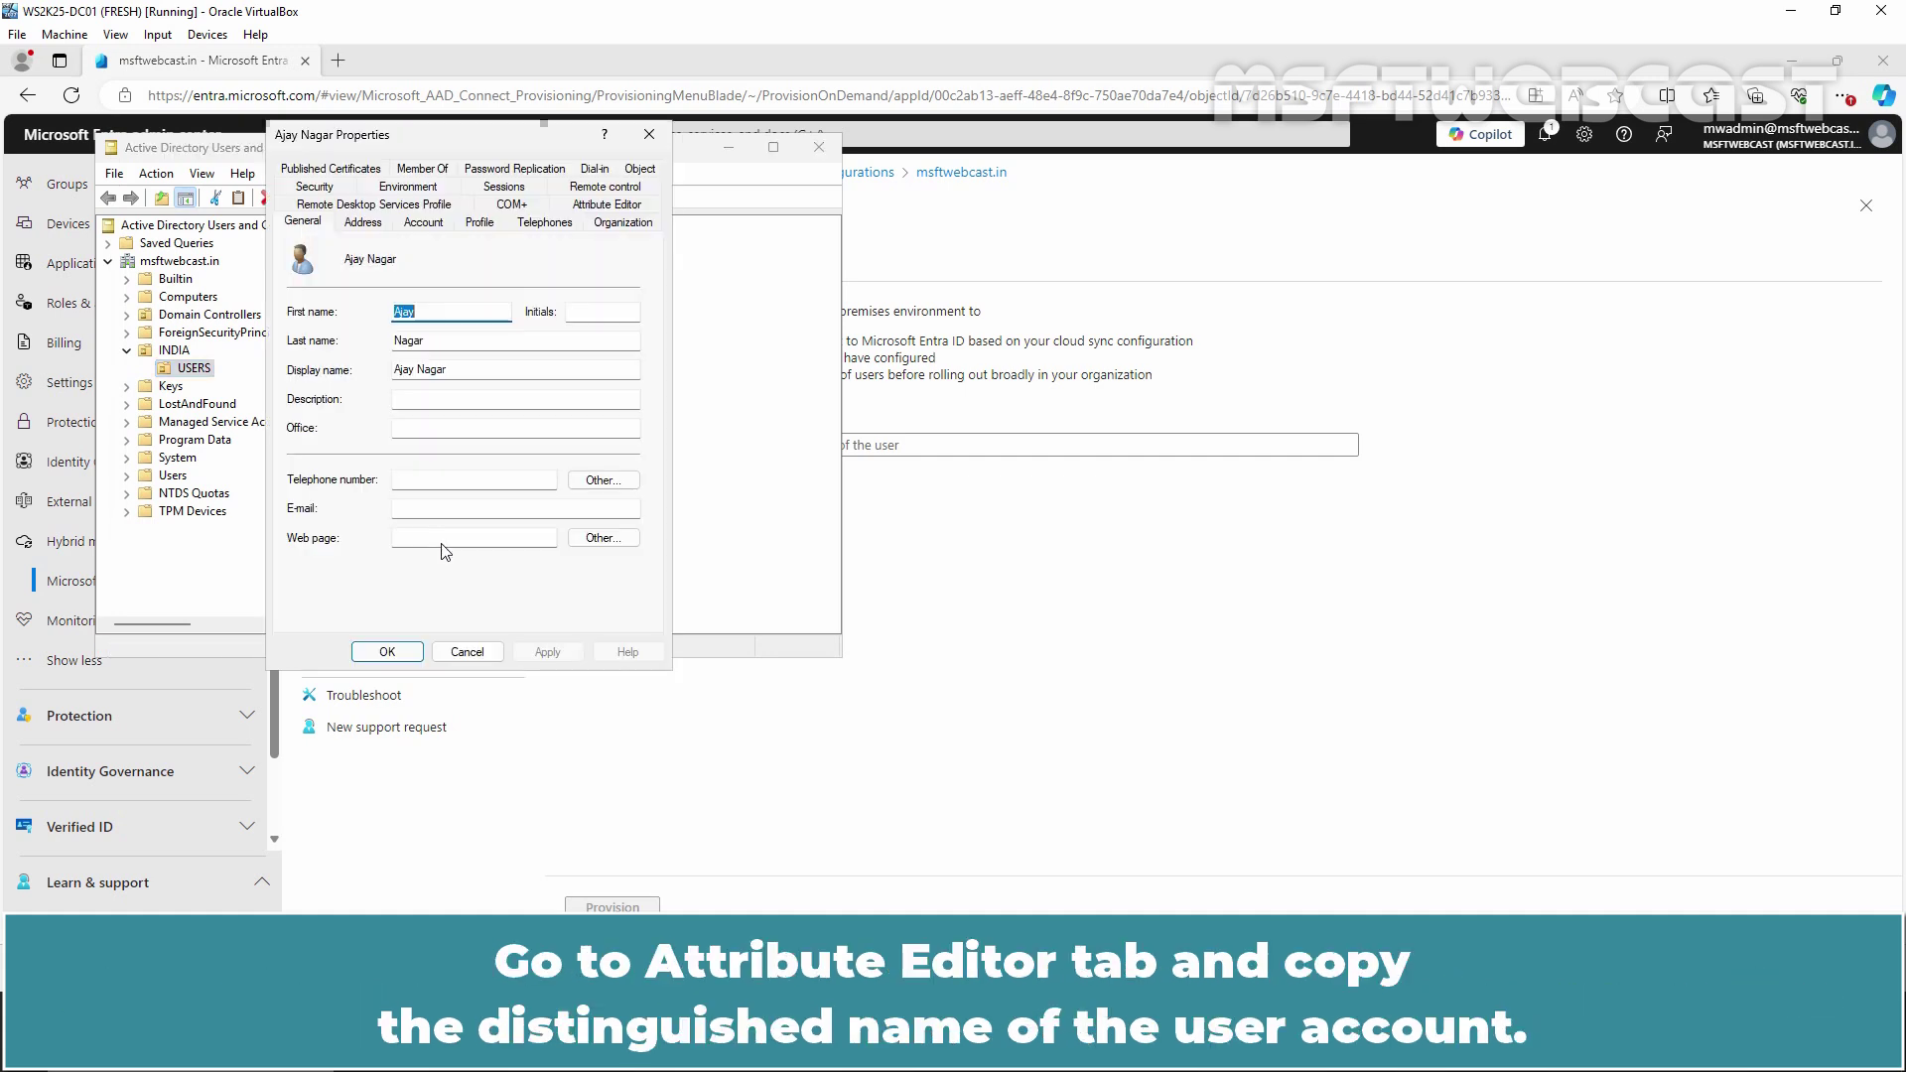
{"action": "left_click", "coordinate": [606, 219]}
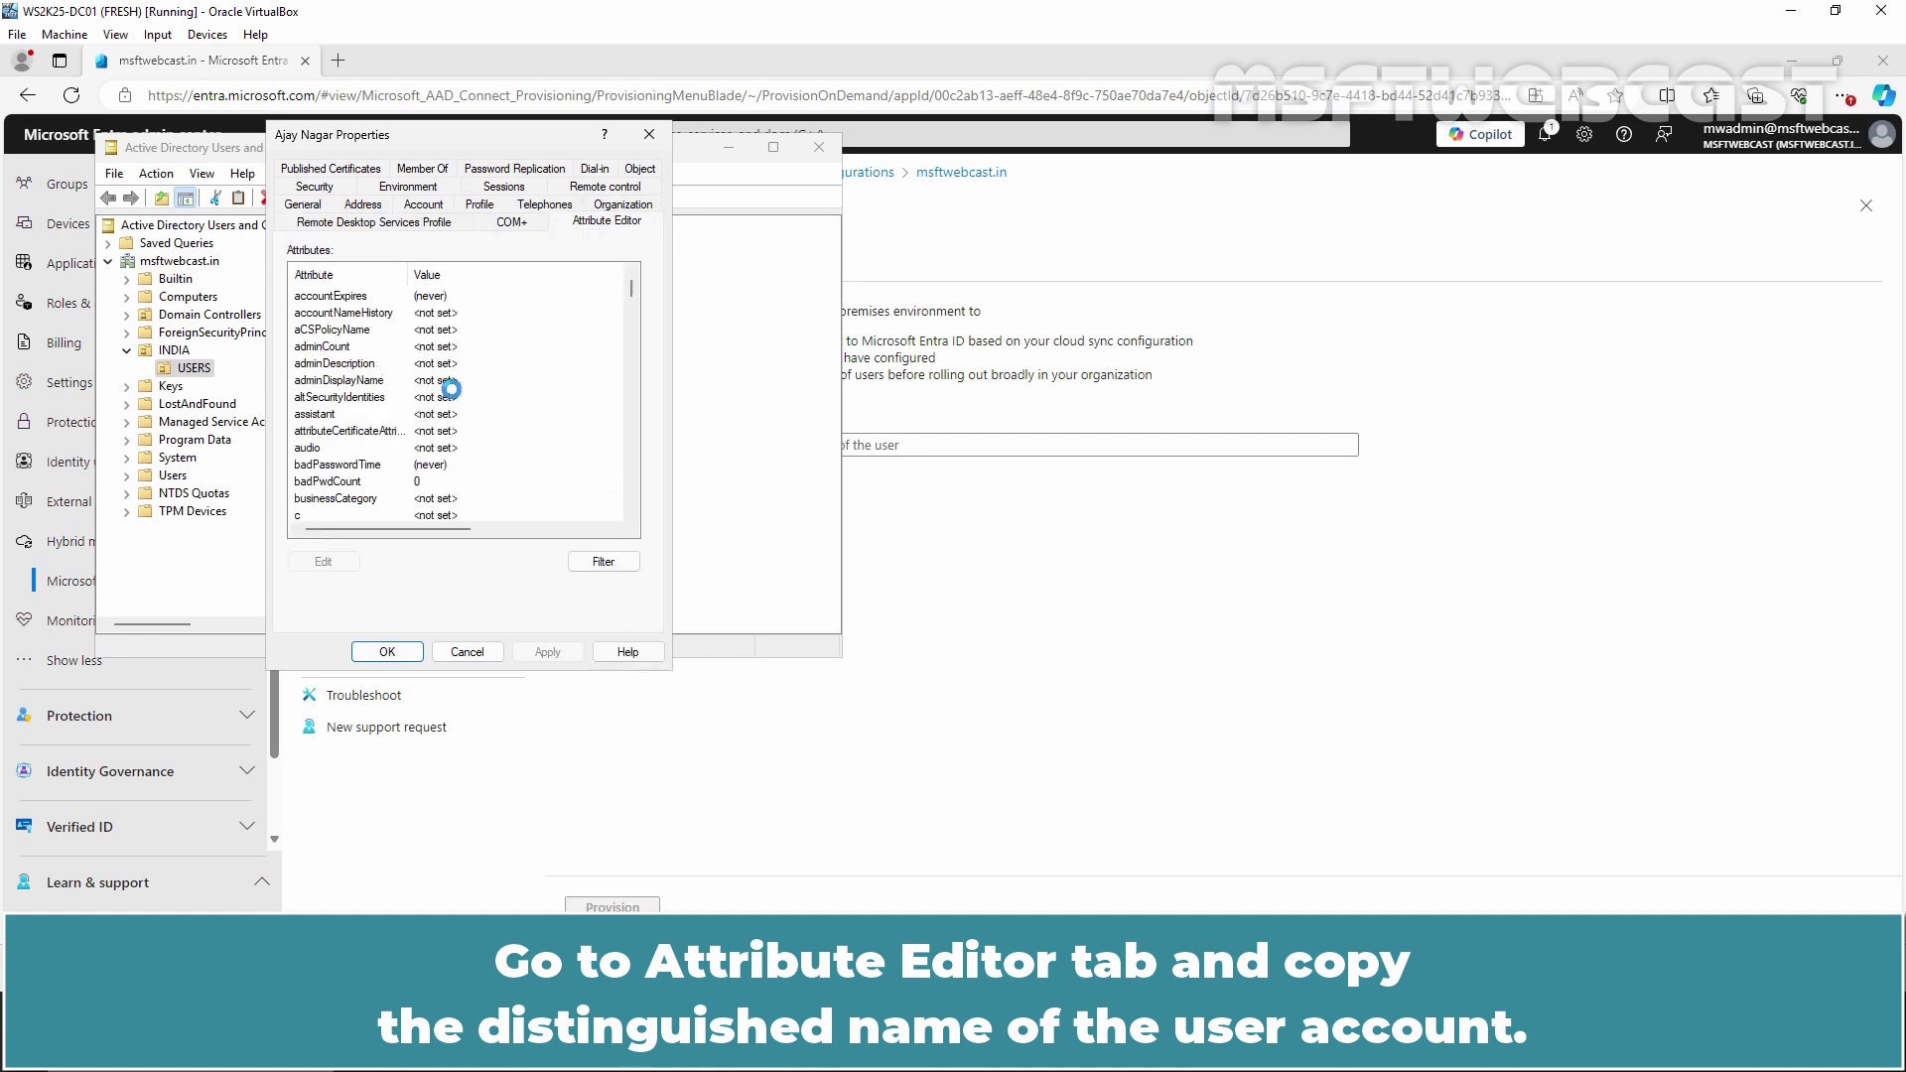
{"action": "left_click", "coordinate": [372, 397]}
{"action": "scroll", "coordinate": [373, 399], "scroll_direction": "down", "scroll_amount": 2}
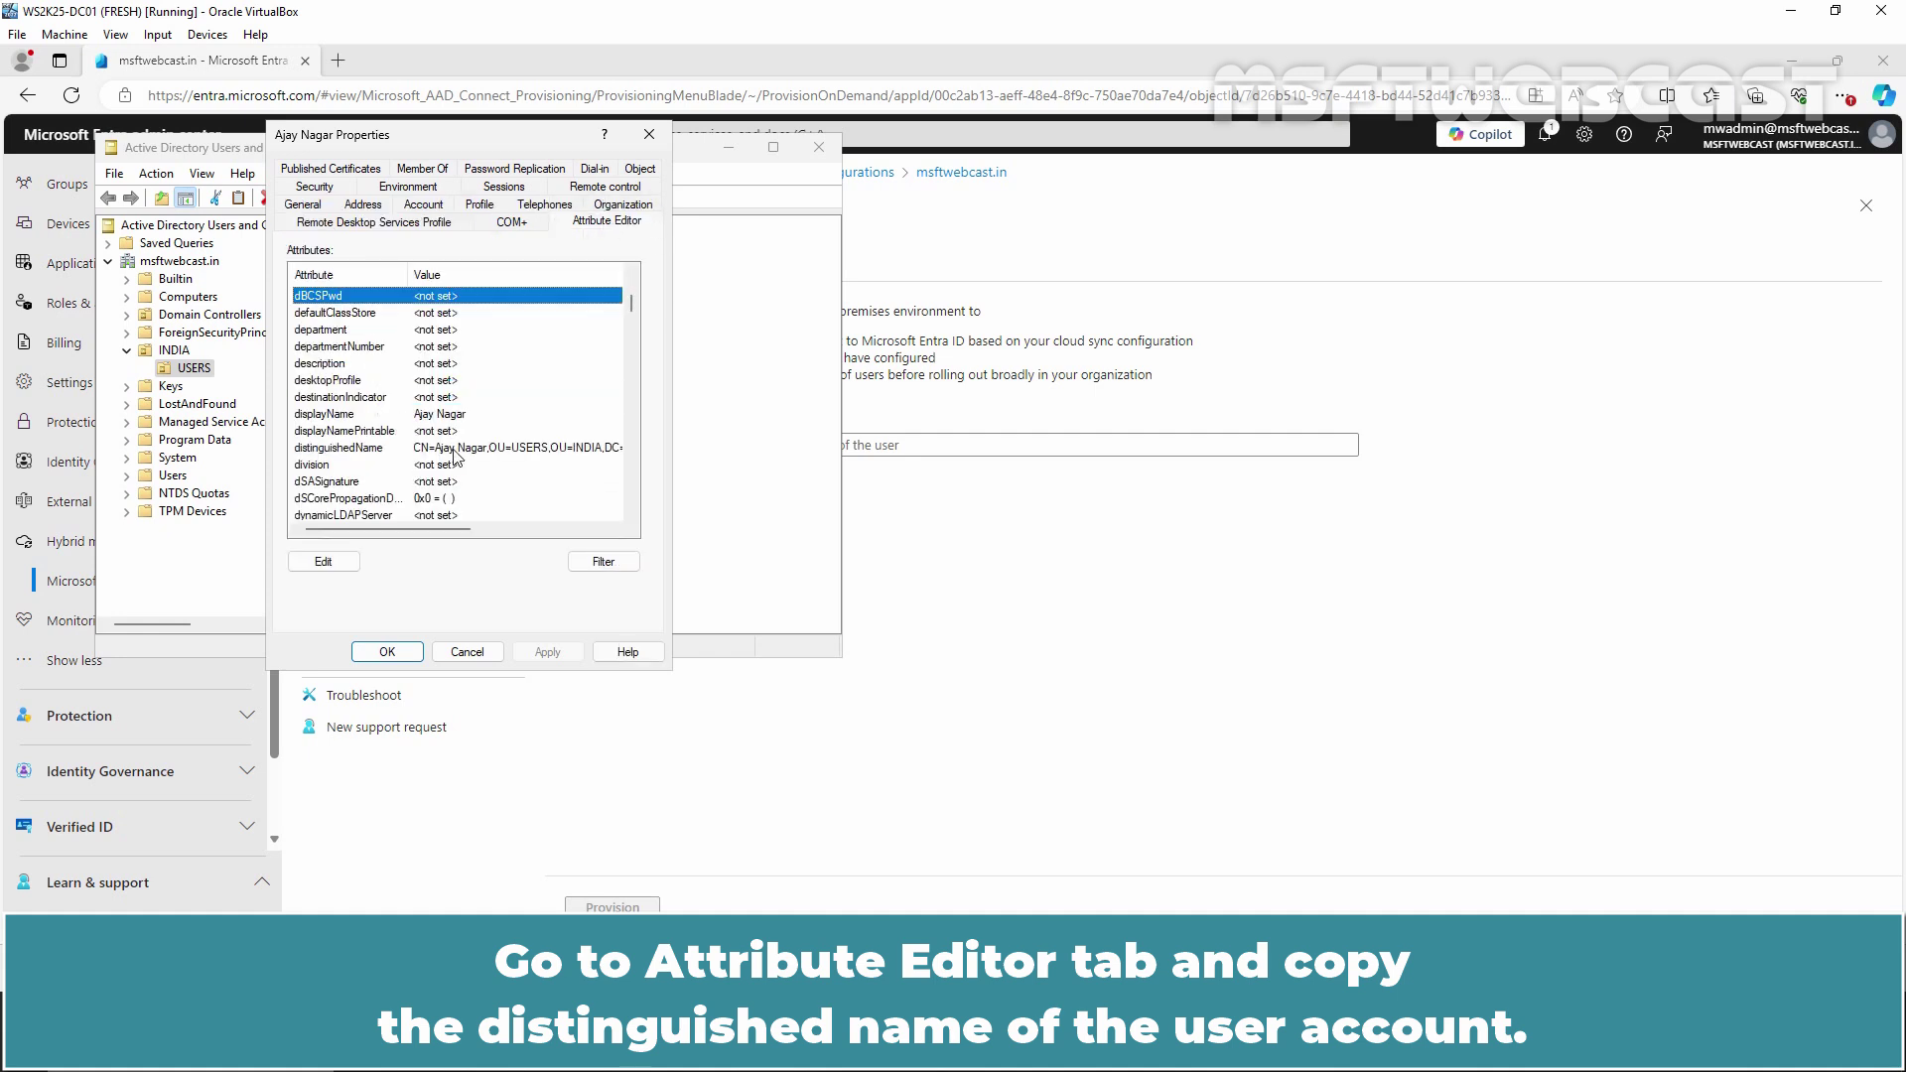
{"action": "double_click", "coordinate": [445, 449]}
{"action": "right_click", "coordinate": [446, 417]}
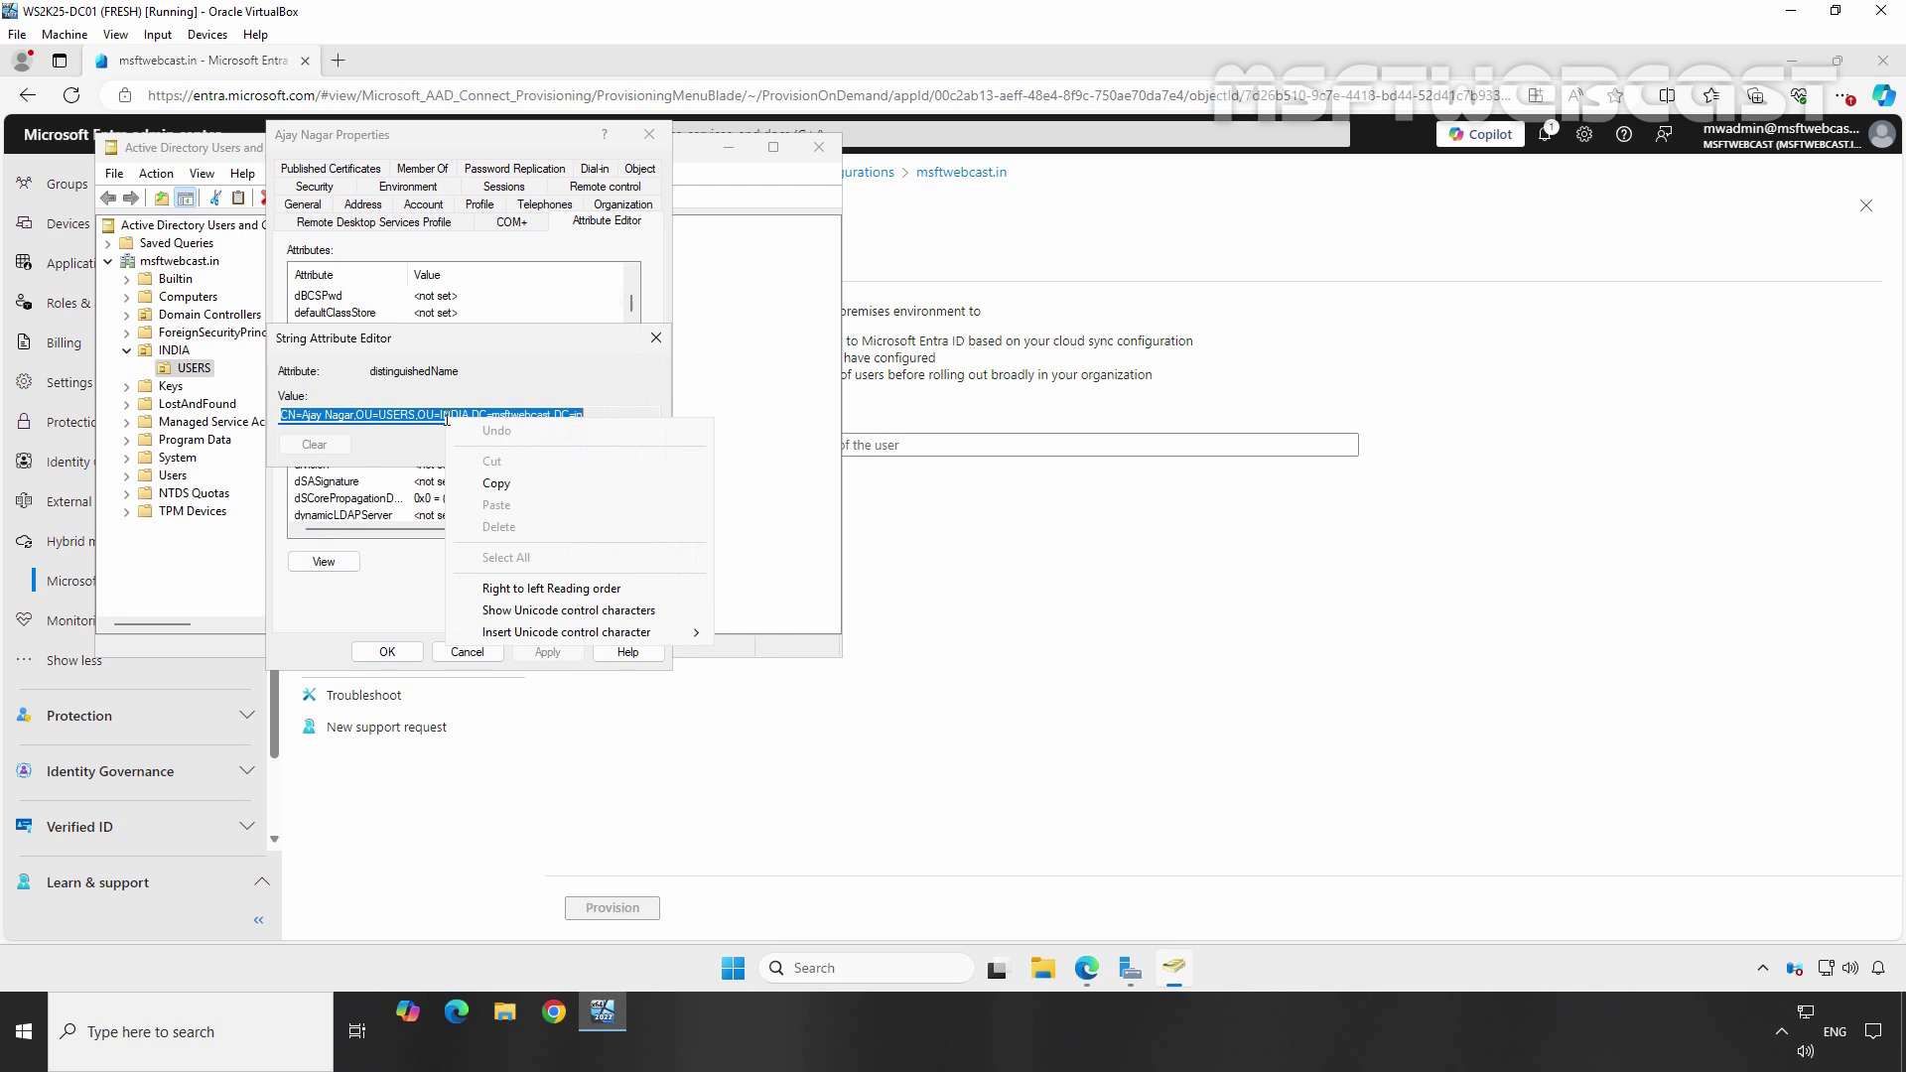
{"action": "left_click", "coordinate": [497, 484]}
{"action": "left_click", "coordinate": [541, 444]}
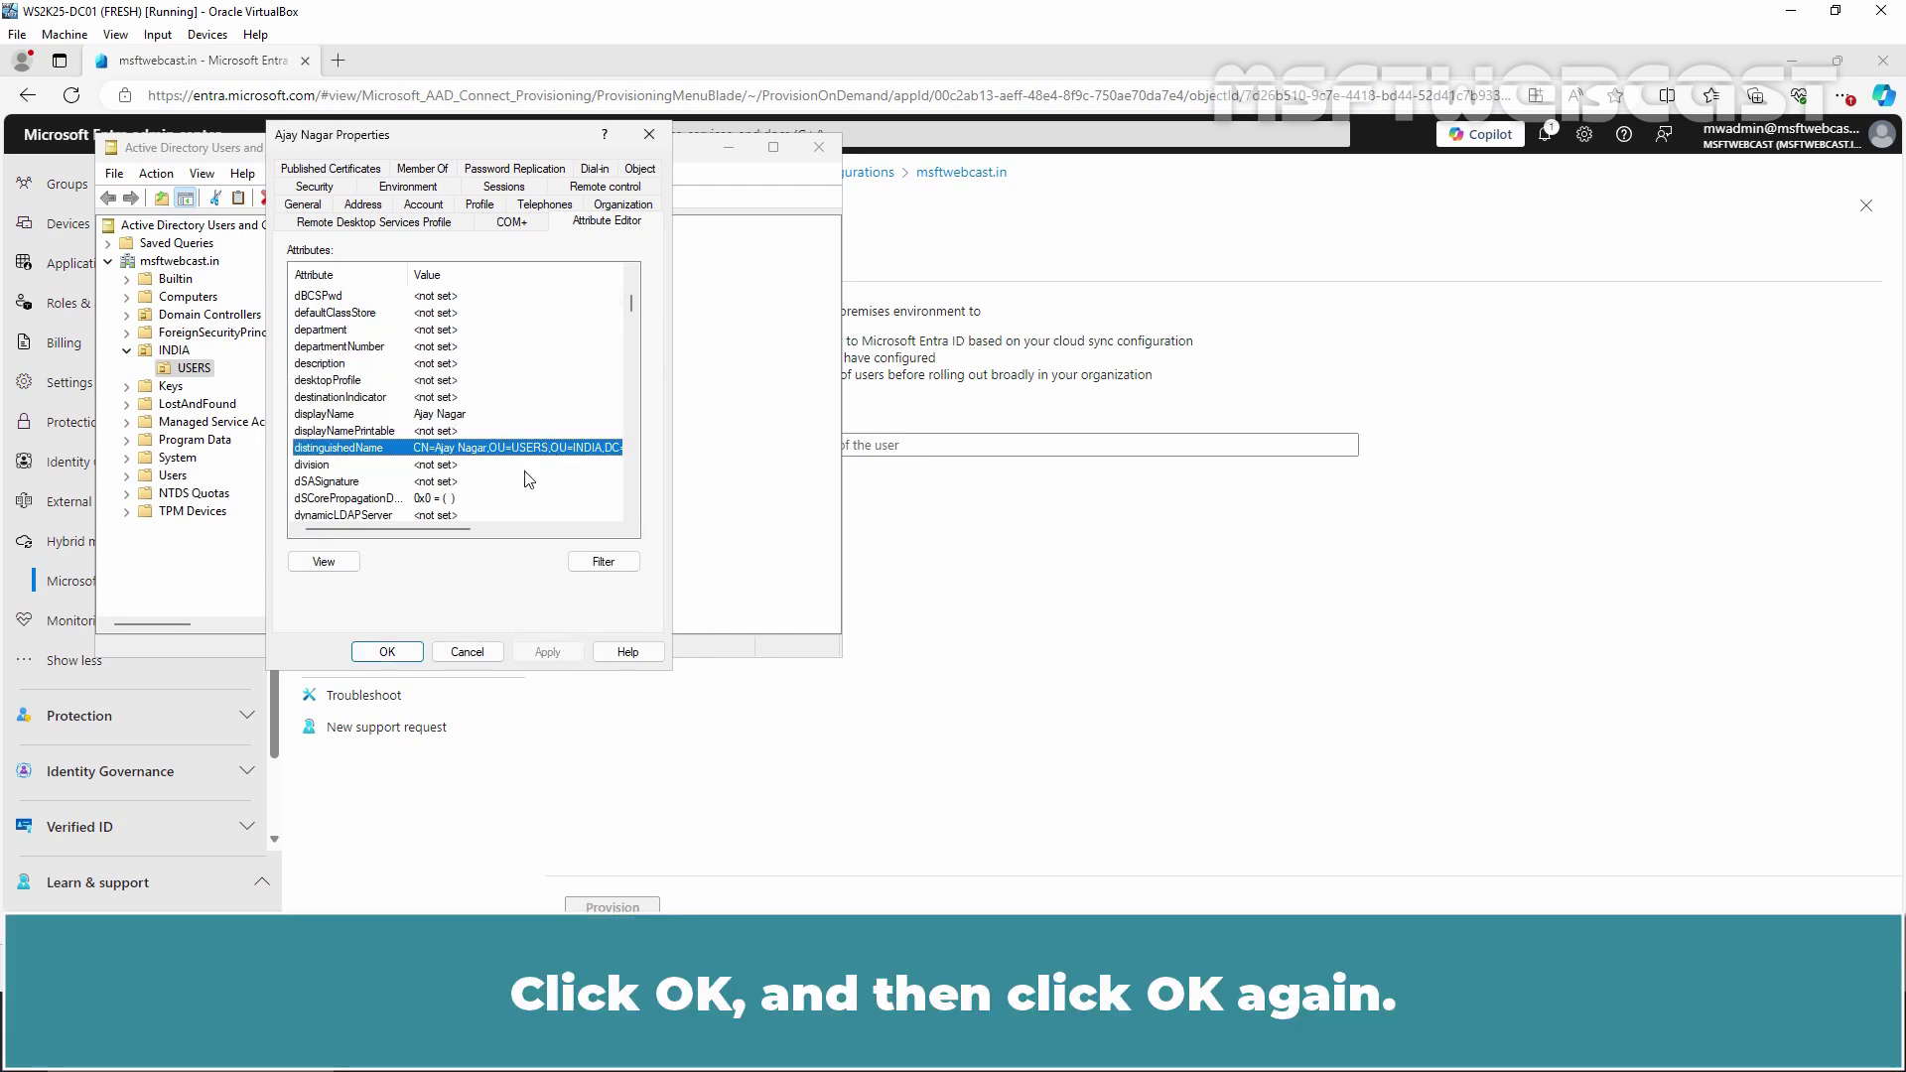
{"action": "left_click", "coordinate": [388, 653]}
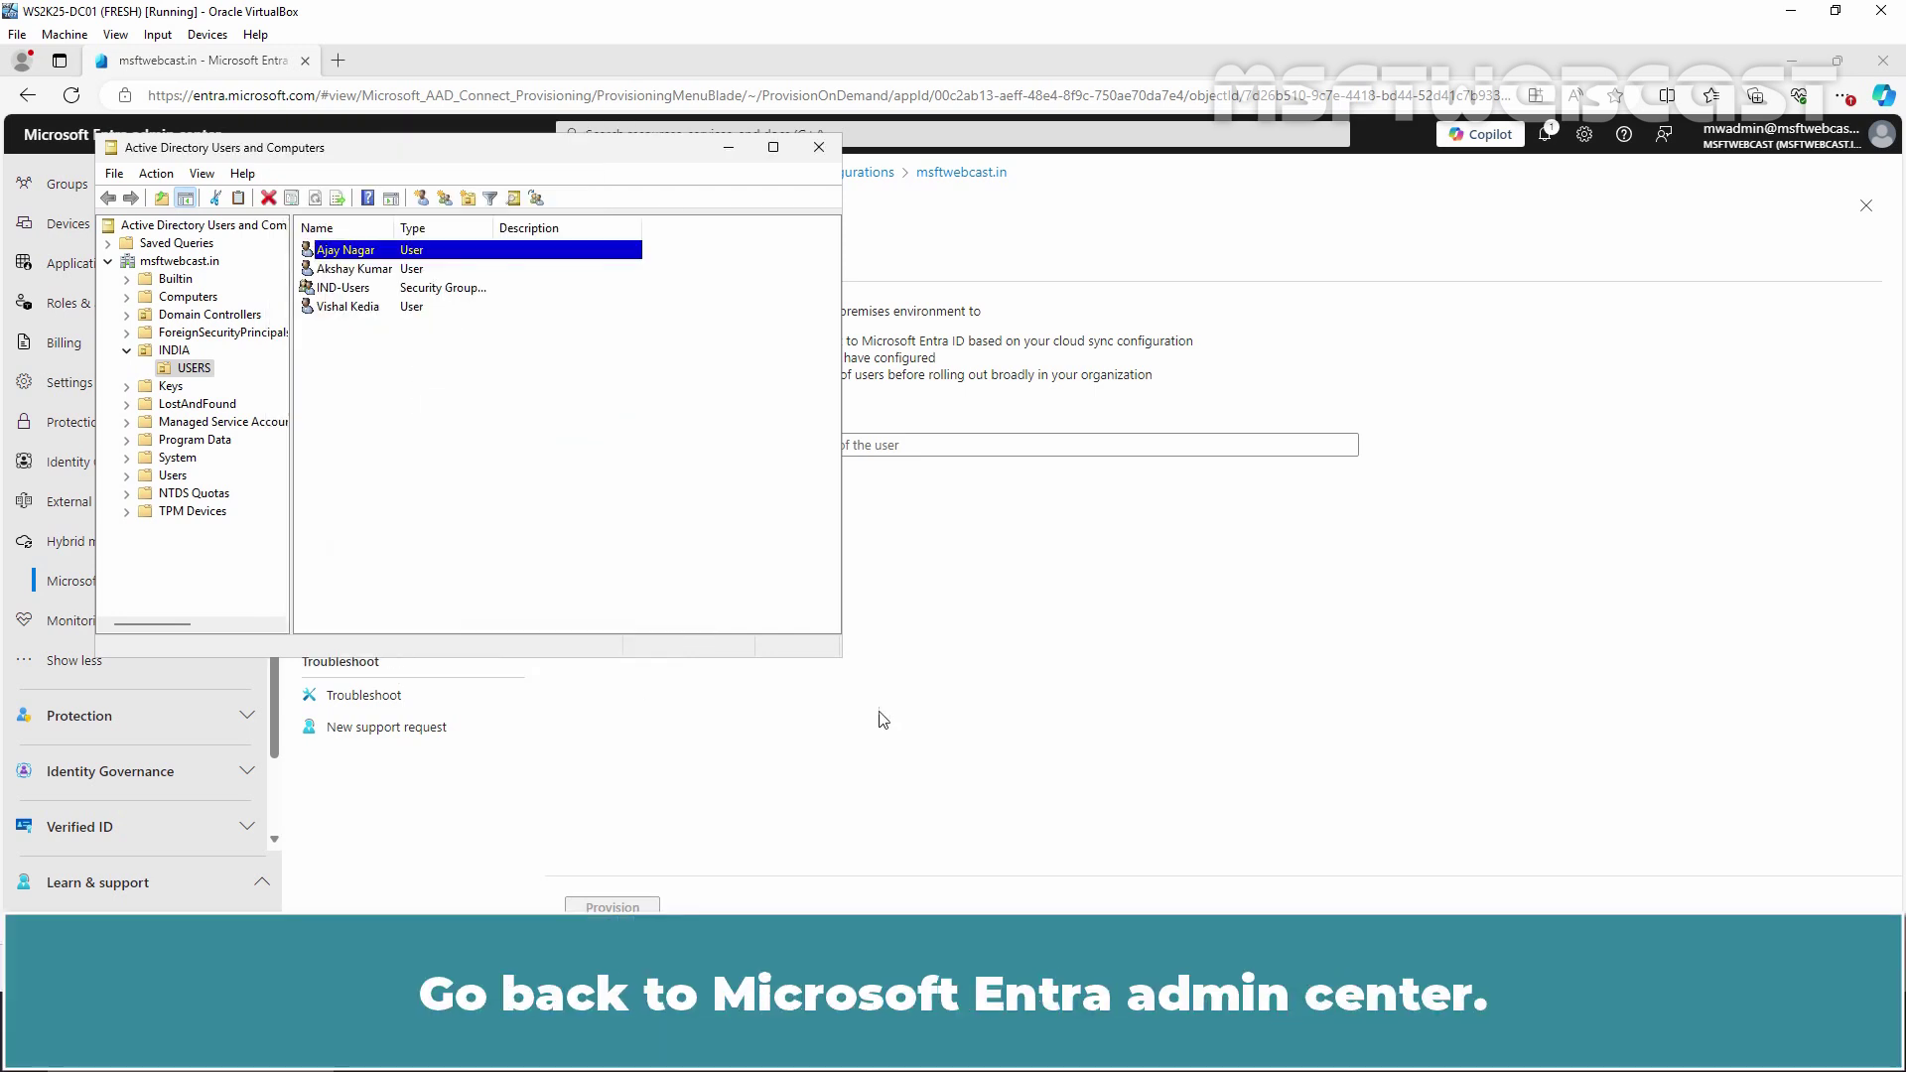
Paste the new user's distinguished name, provision it, and view the Import user details
{"action": "left_click", "coordinate": [1013, 658]}
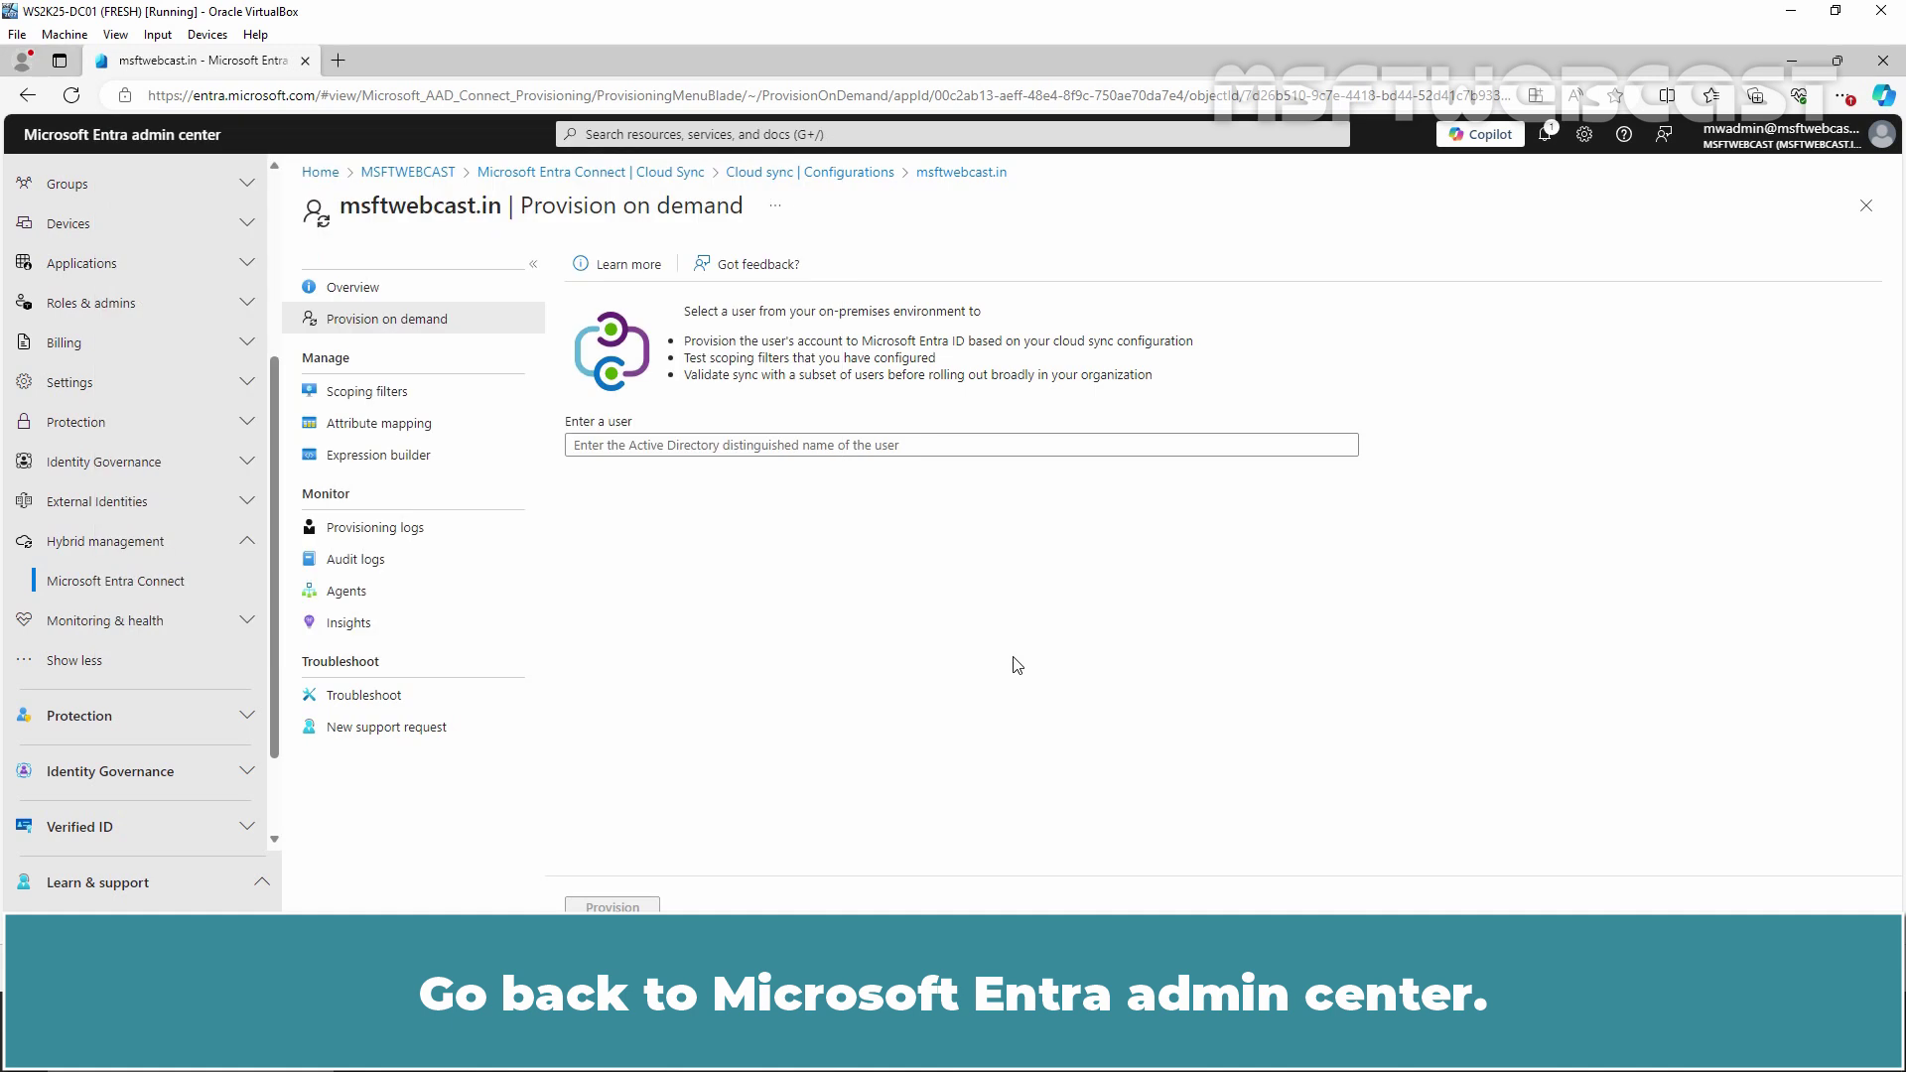
{"action": "left_click", "coordinate": [820, 446]}
{"action": "key", "text": "ctrl+v"}
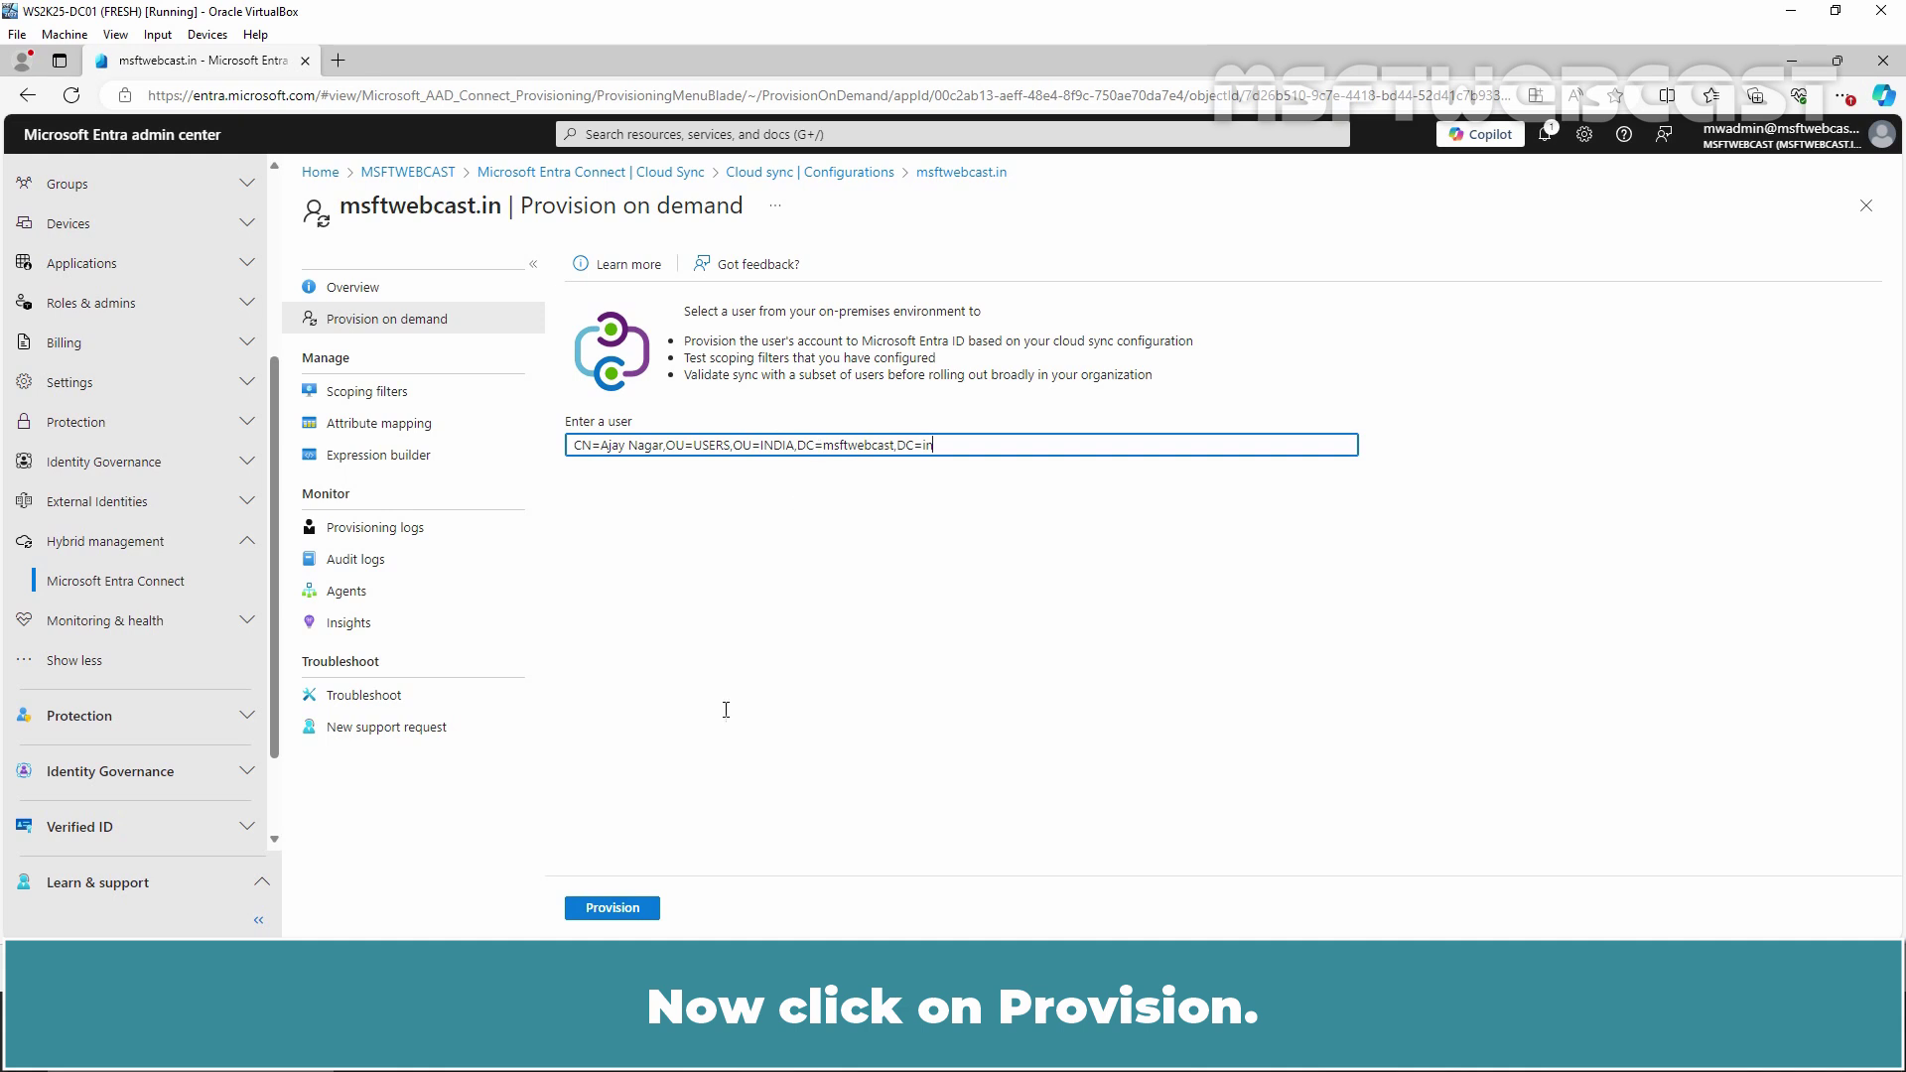
{"action": "left_click", "coordinate": [628, 908]}
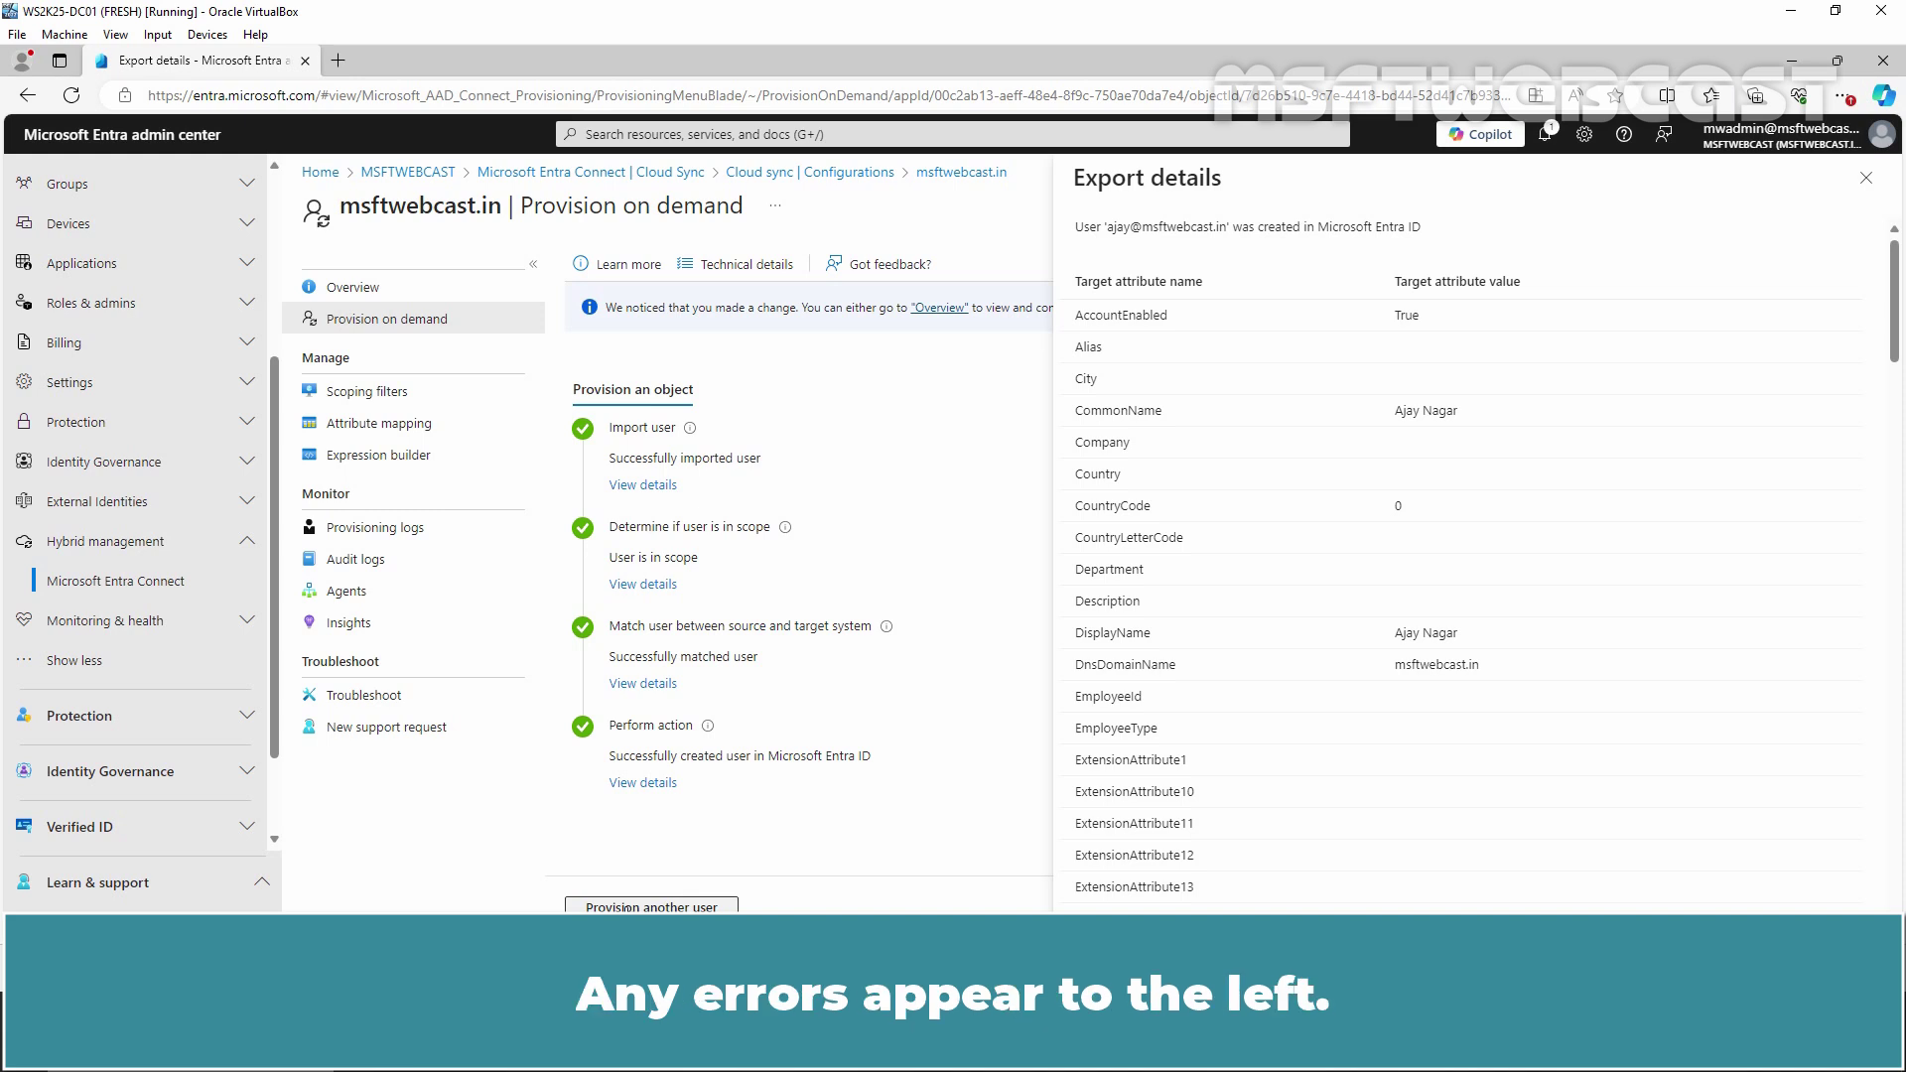
{"action": "left_click", "coordinate": [645, 486]}
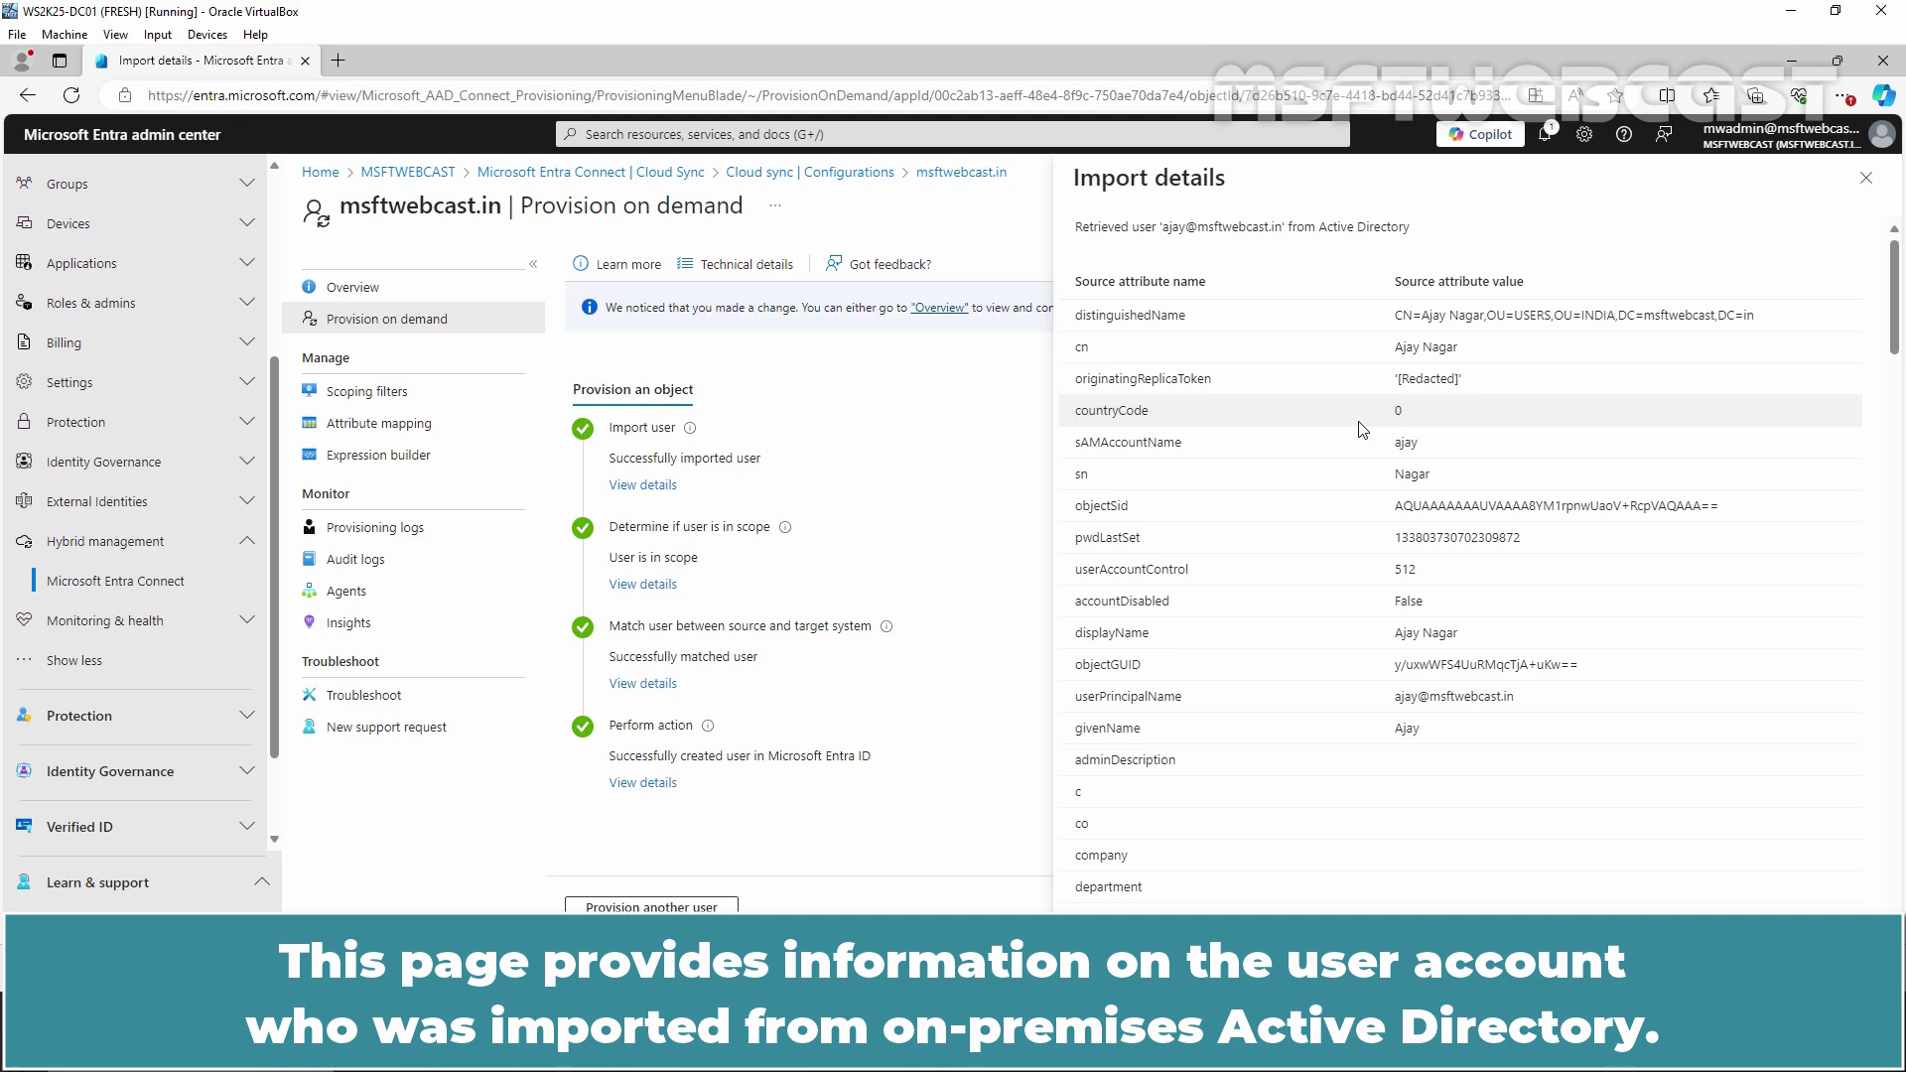
{"action": "scroll", "coordinate": [1362, 429], "scroll_direction": "down", "scroll_amount": 20}
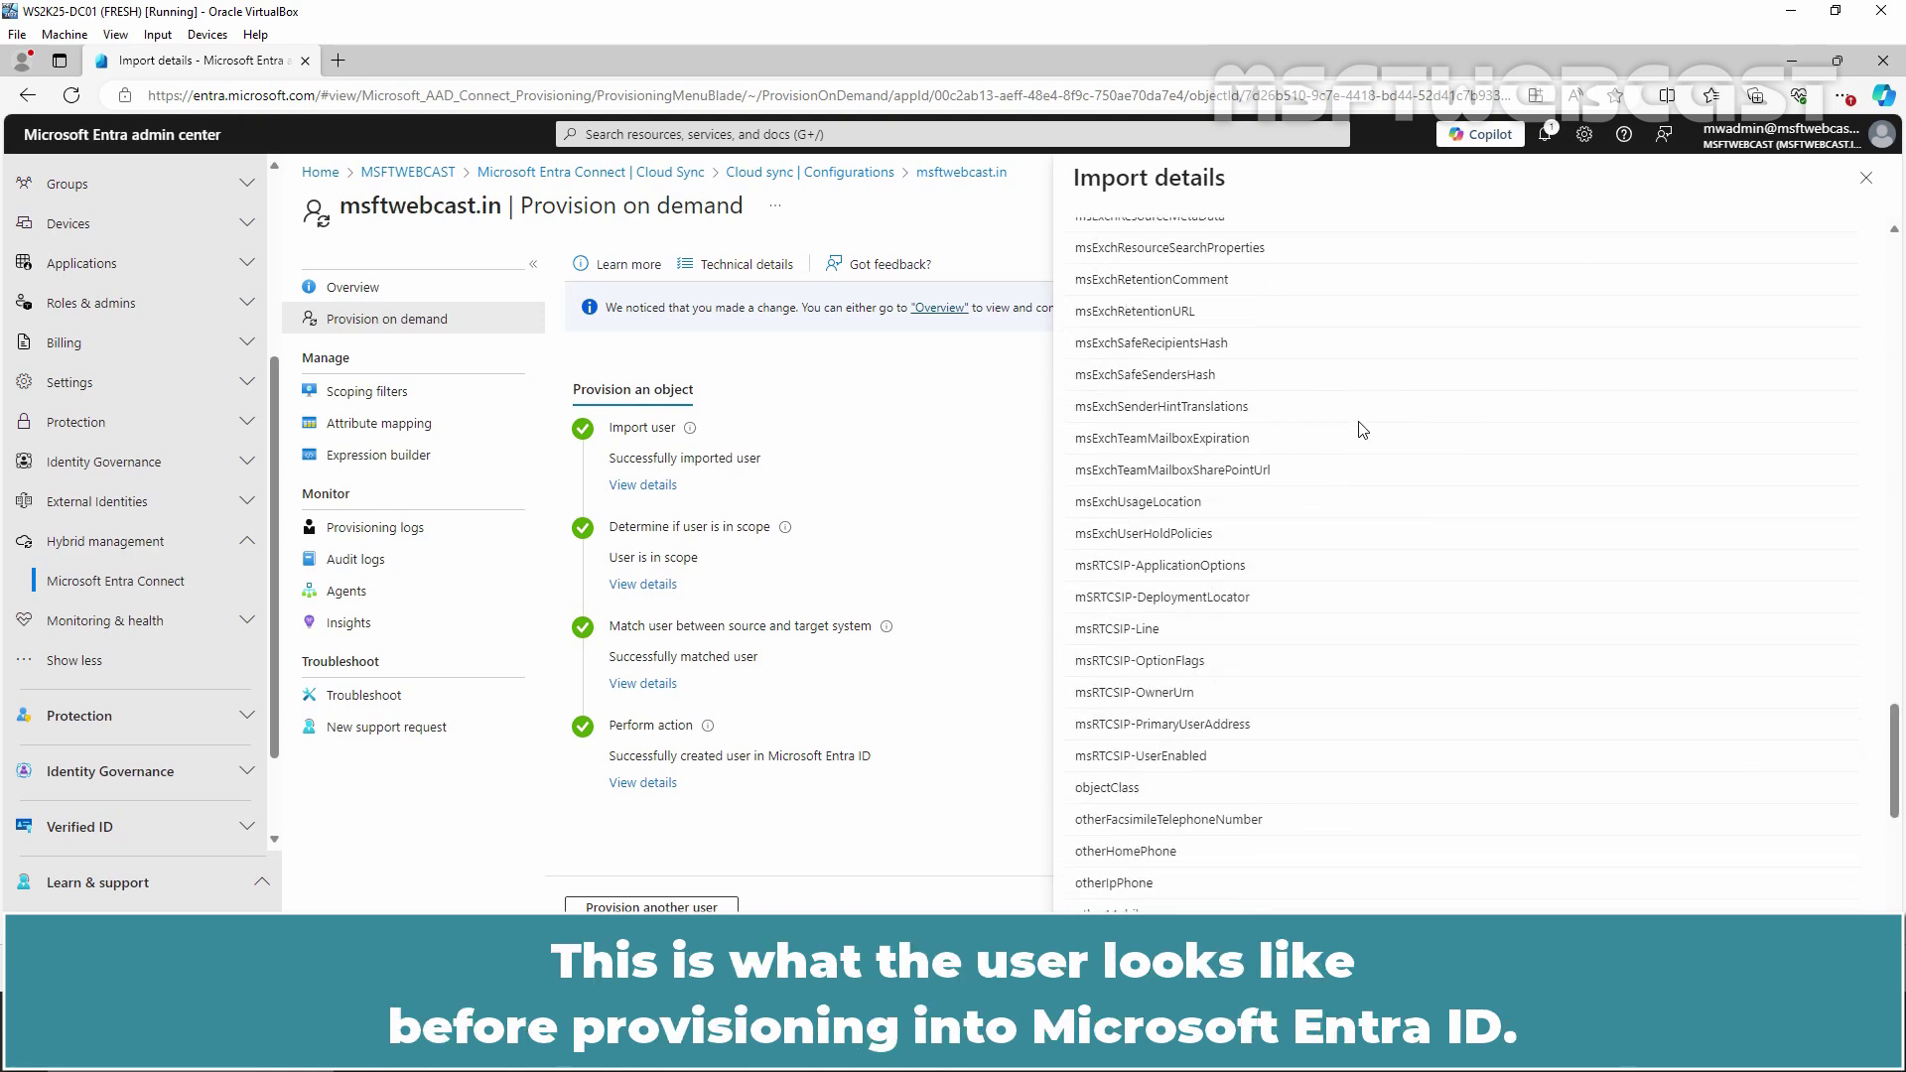
{"action": "scroll", "coordinate": [1362, 429], "scroll_direction": "down", "scroll_amount": 6}
{"action": "scroll", "coordinate": [1361, 428], "scroll_direction": "up", "scroll_amount": 20}
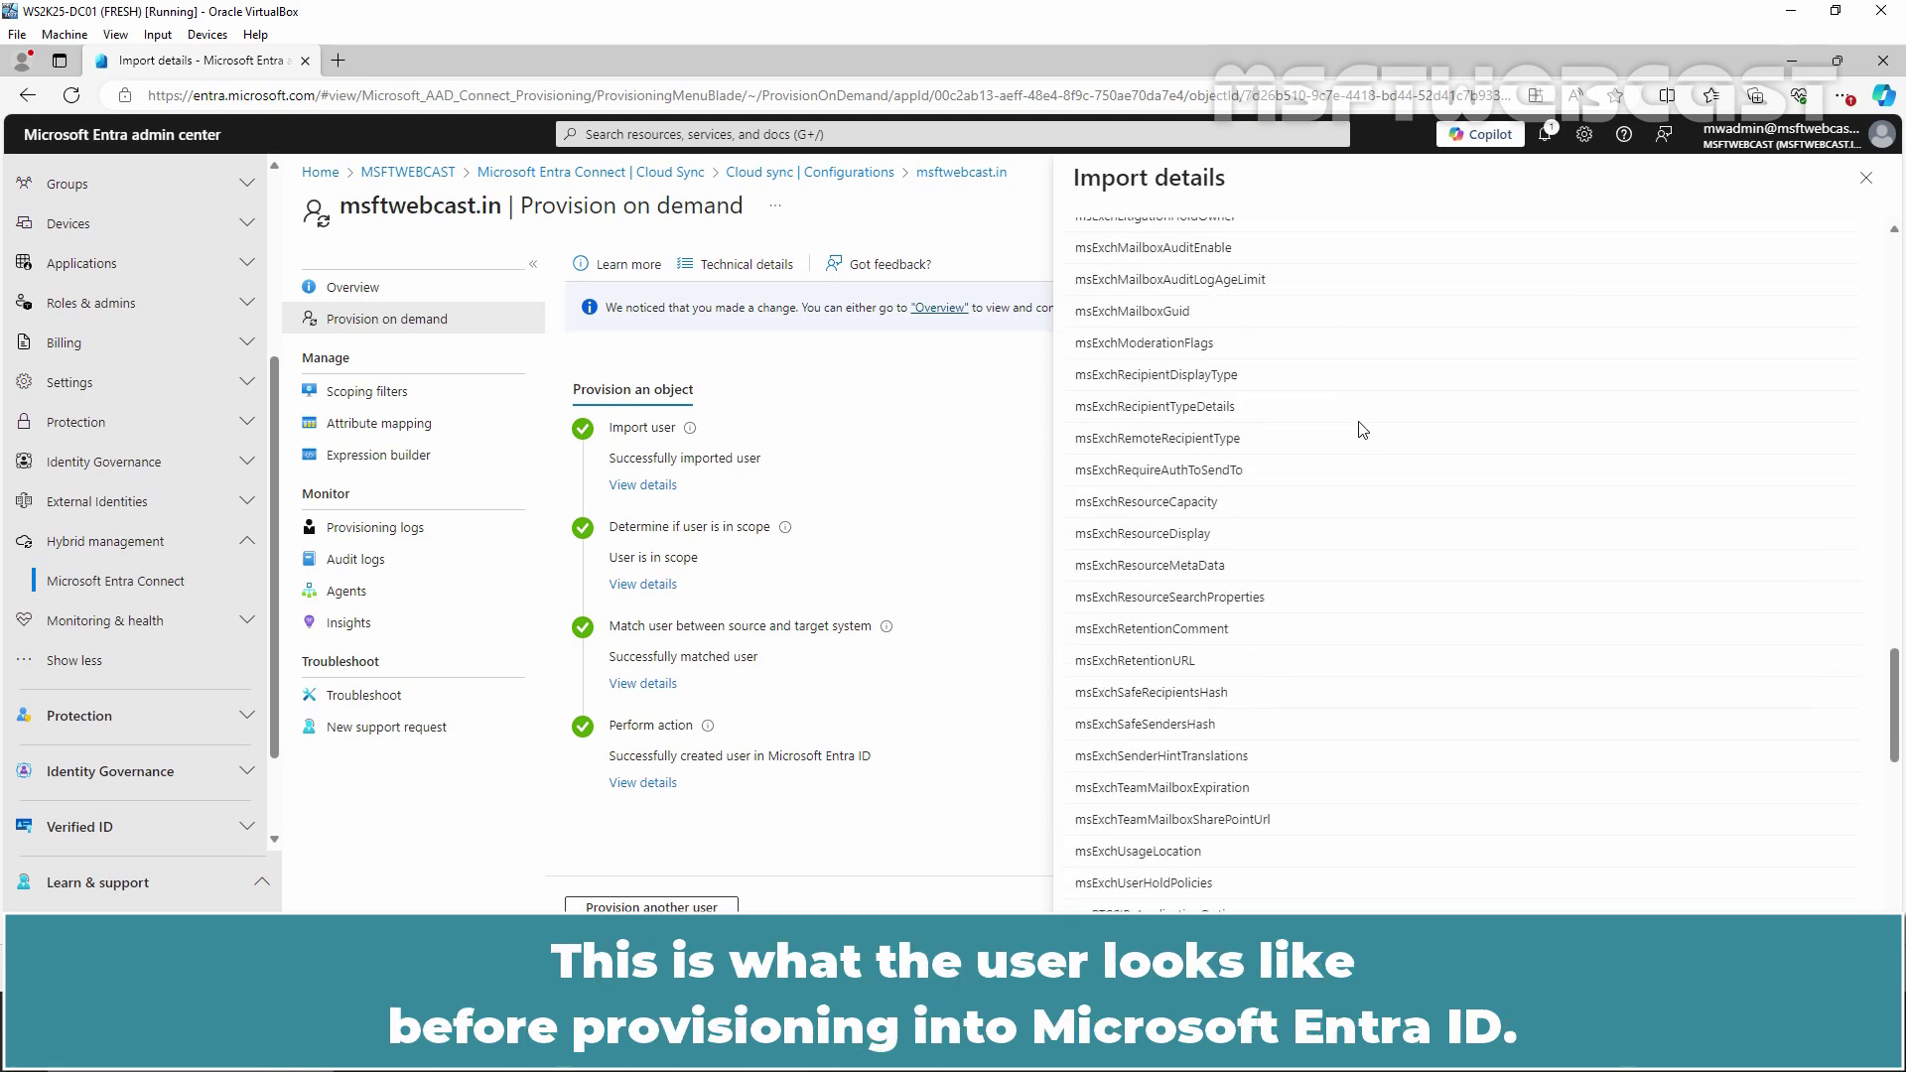
{"action": "scroll", "coordinate": [1362, 429], "scroll_direction": "up", "scroll_amount": 8}
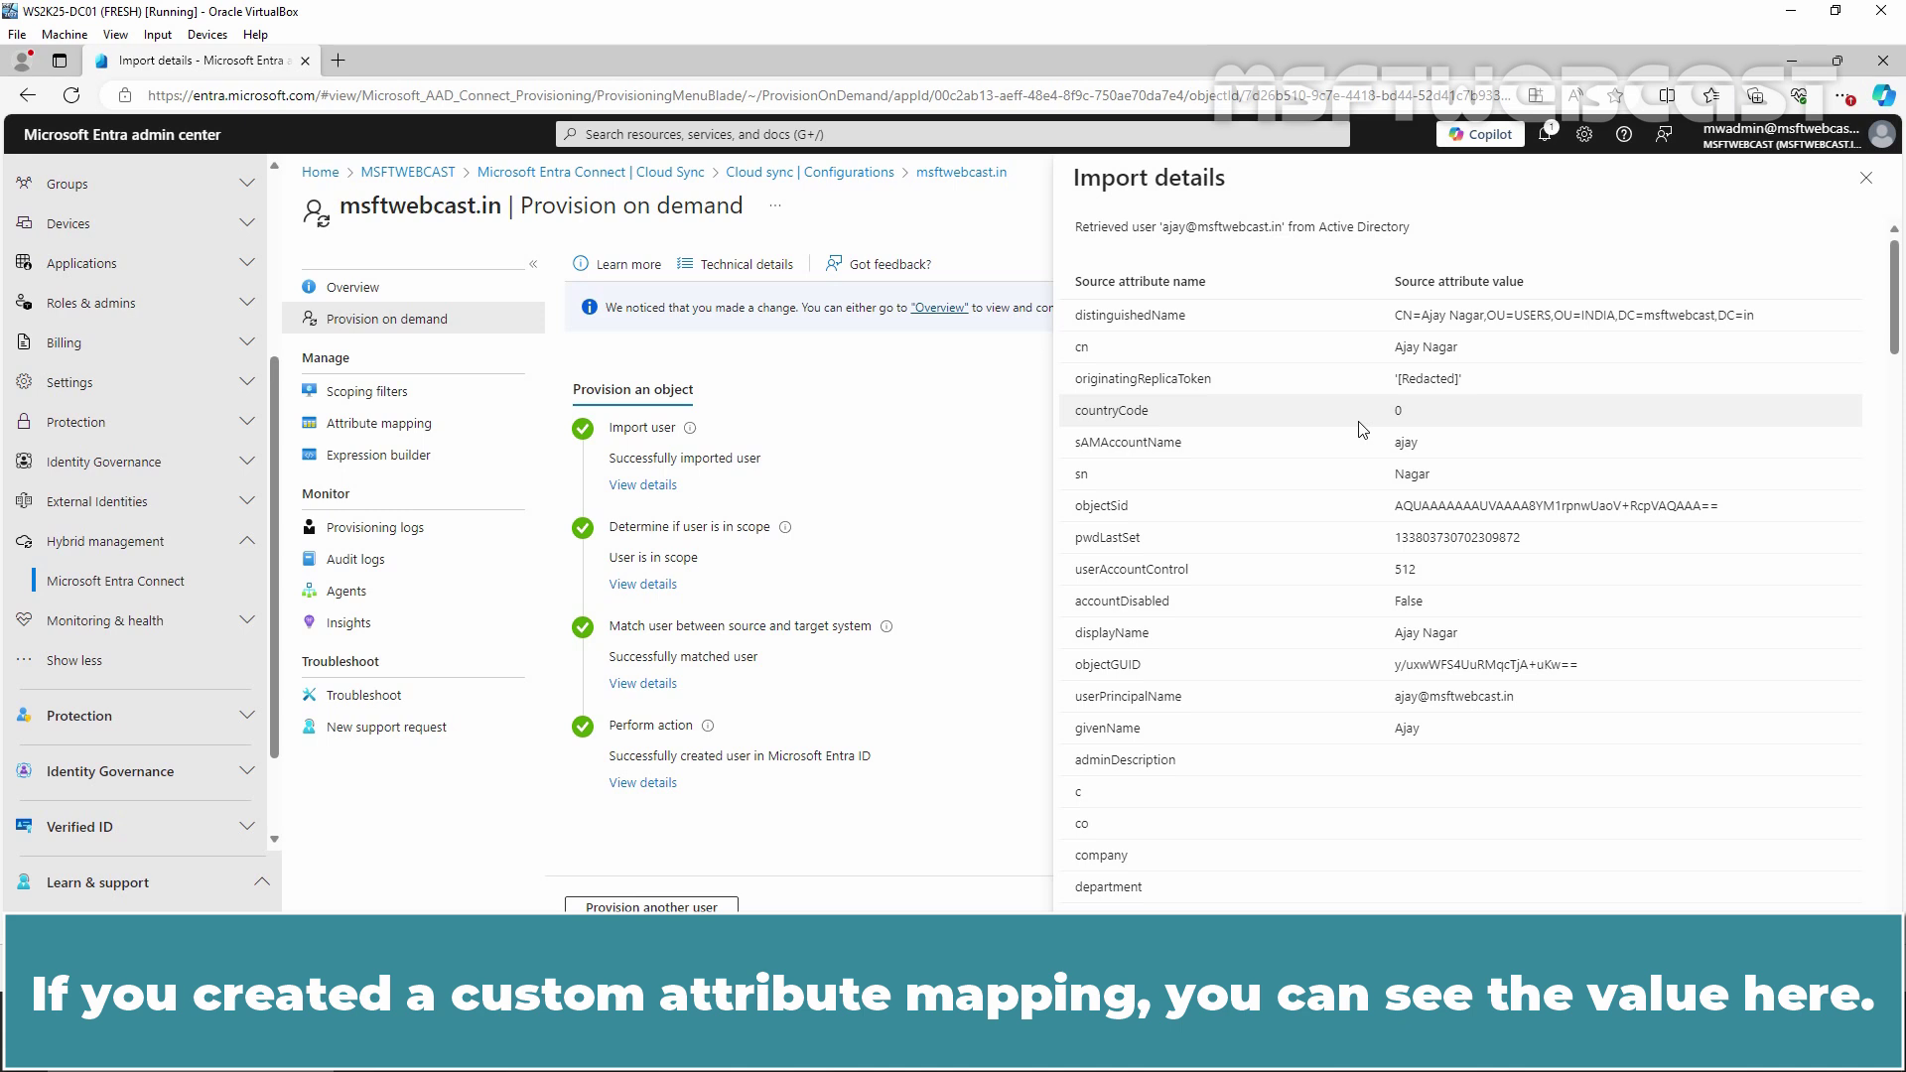
Review the scope, match and export details, confirming AccountEnabled True and DnsDomainName msftwebcast.in
{"action": "left_click", "coordinate": [638, 585]}
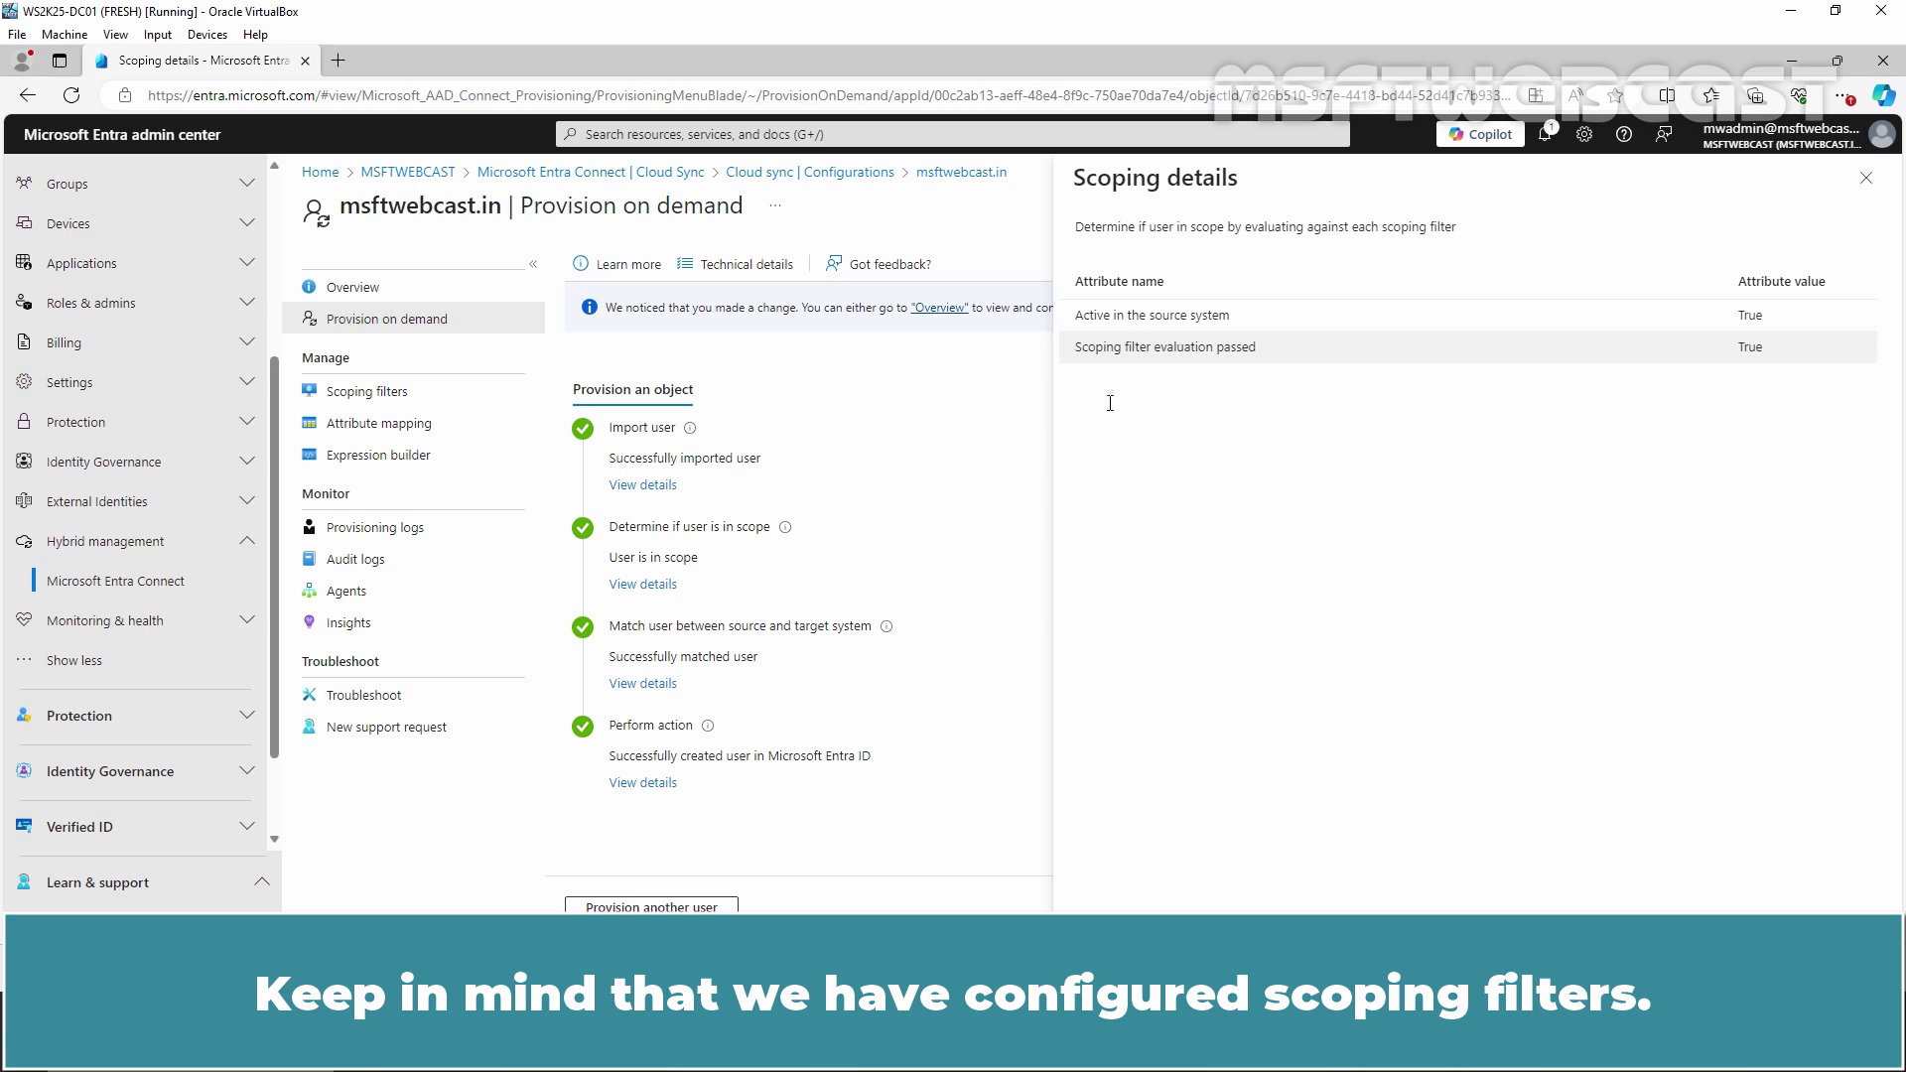
{"action": "left_click", "coordinate": [647, 687]}
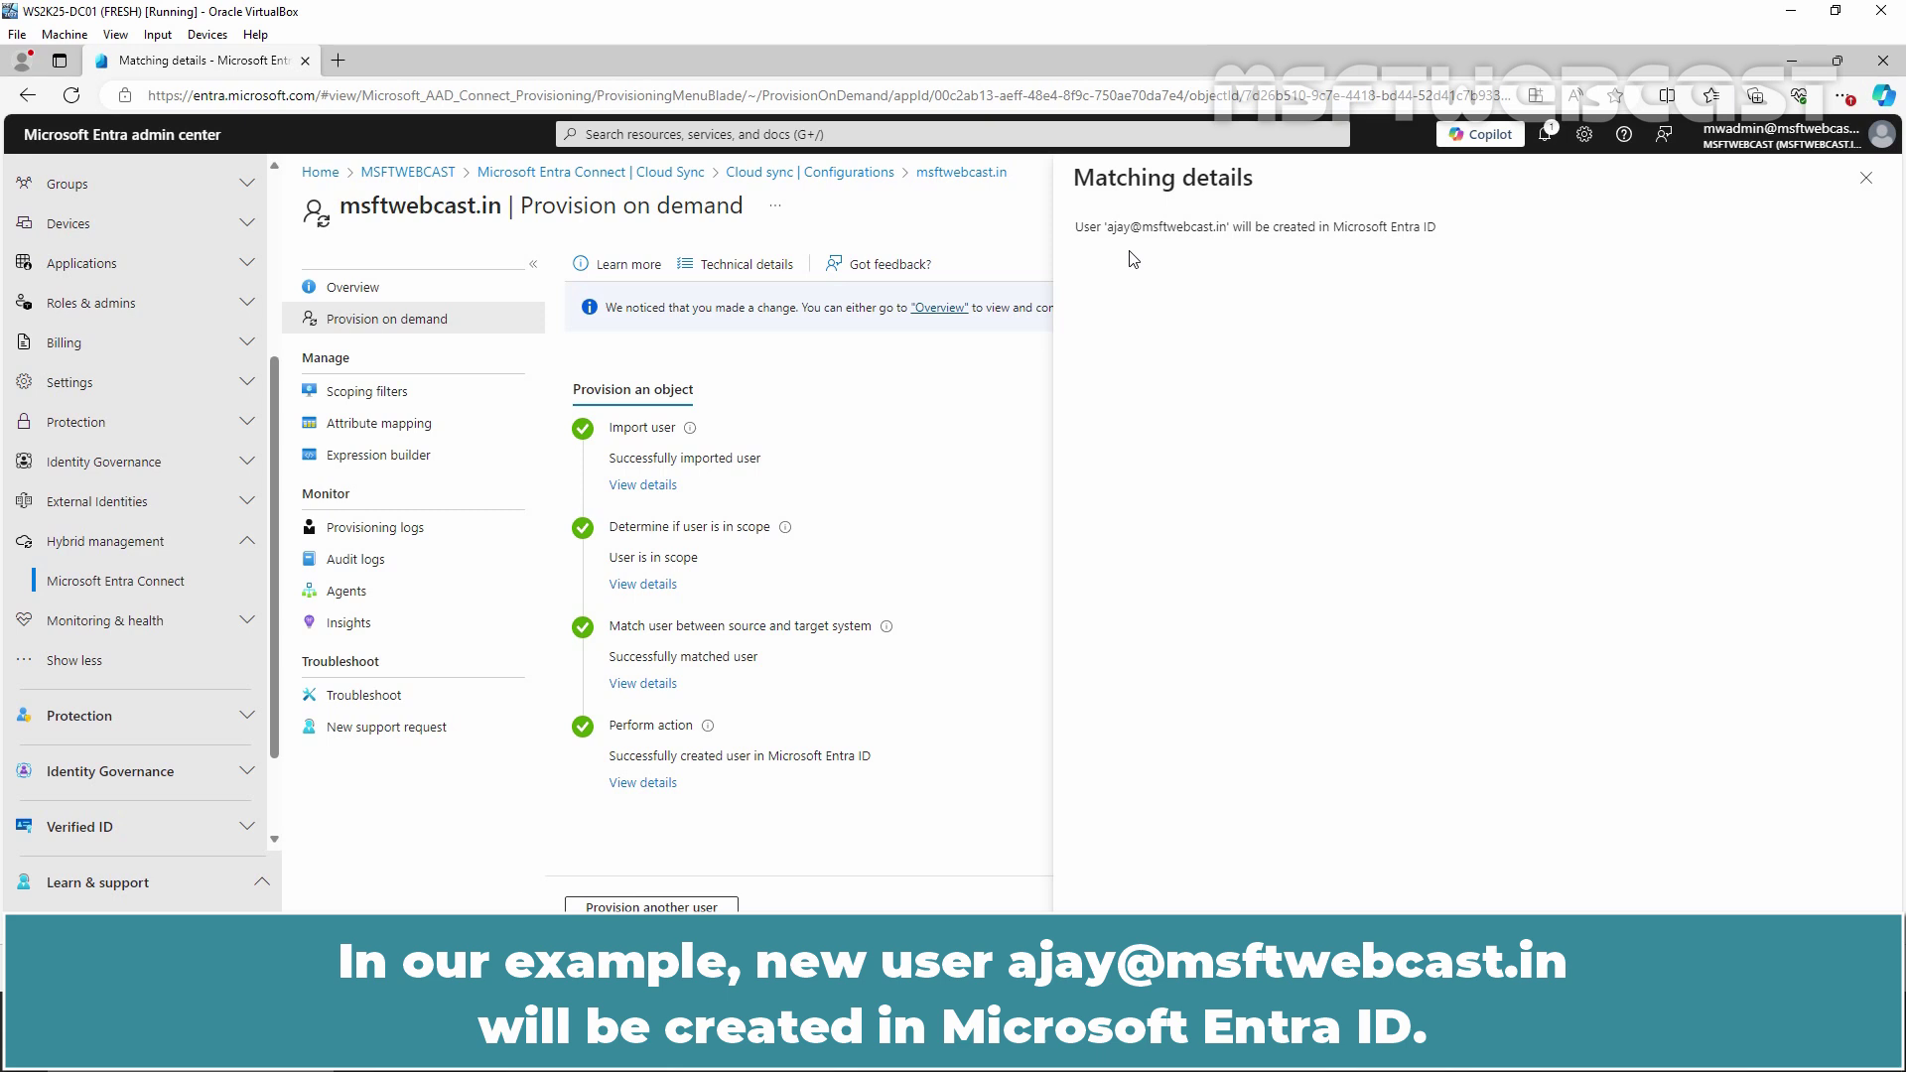
{"action": "left_click", "coordinate": [641, 783]}
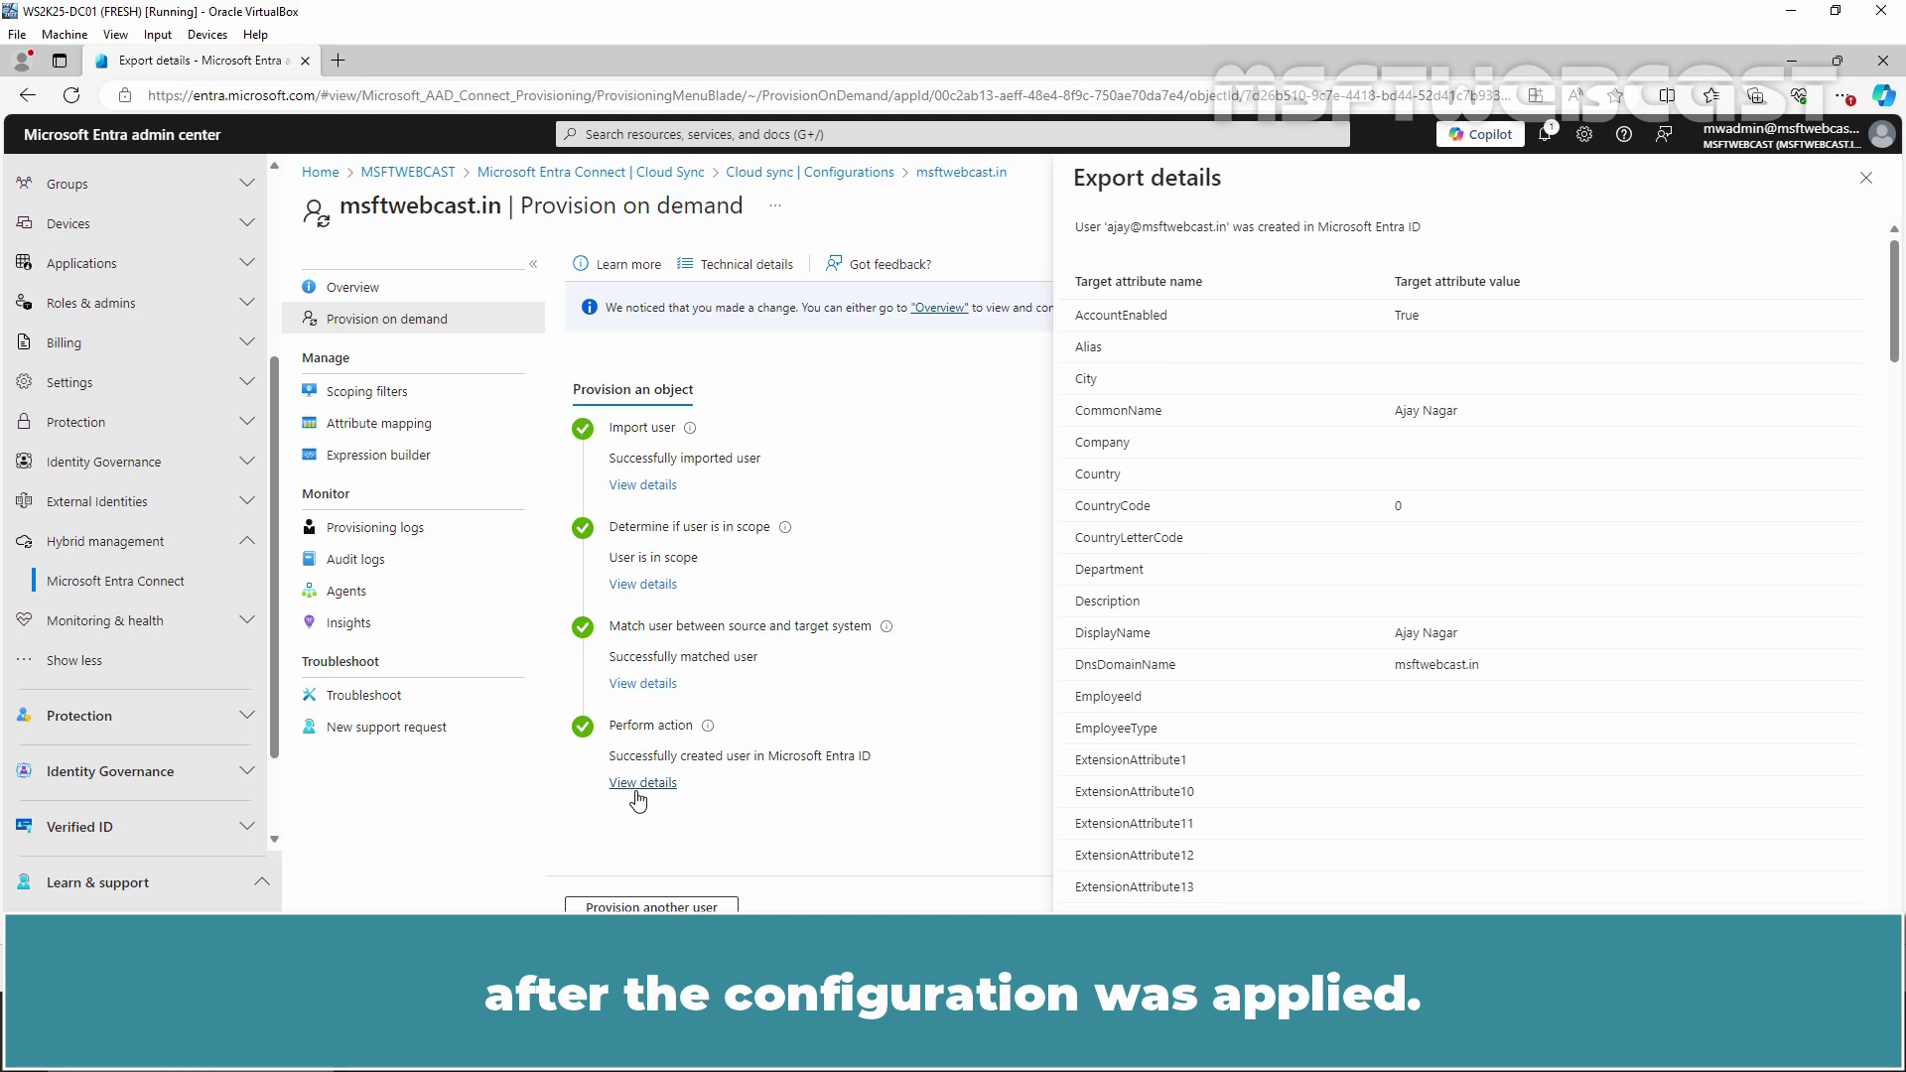
{"action": "scroll", "coordinate": [1315, 521], "scroll_direction": "down", "scroll_amount": 10}
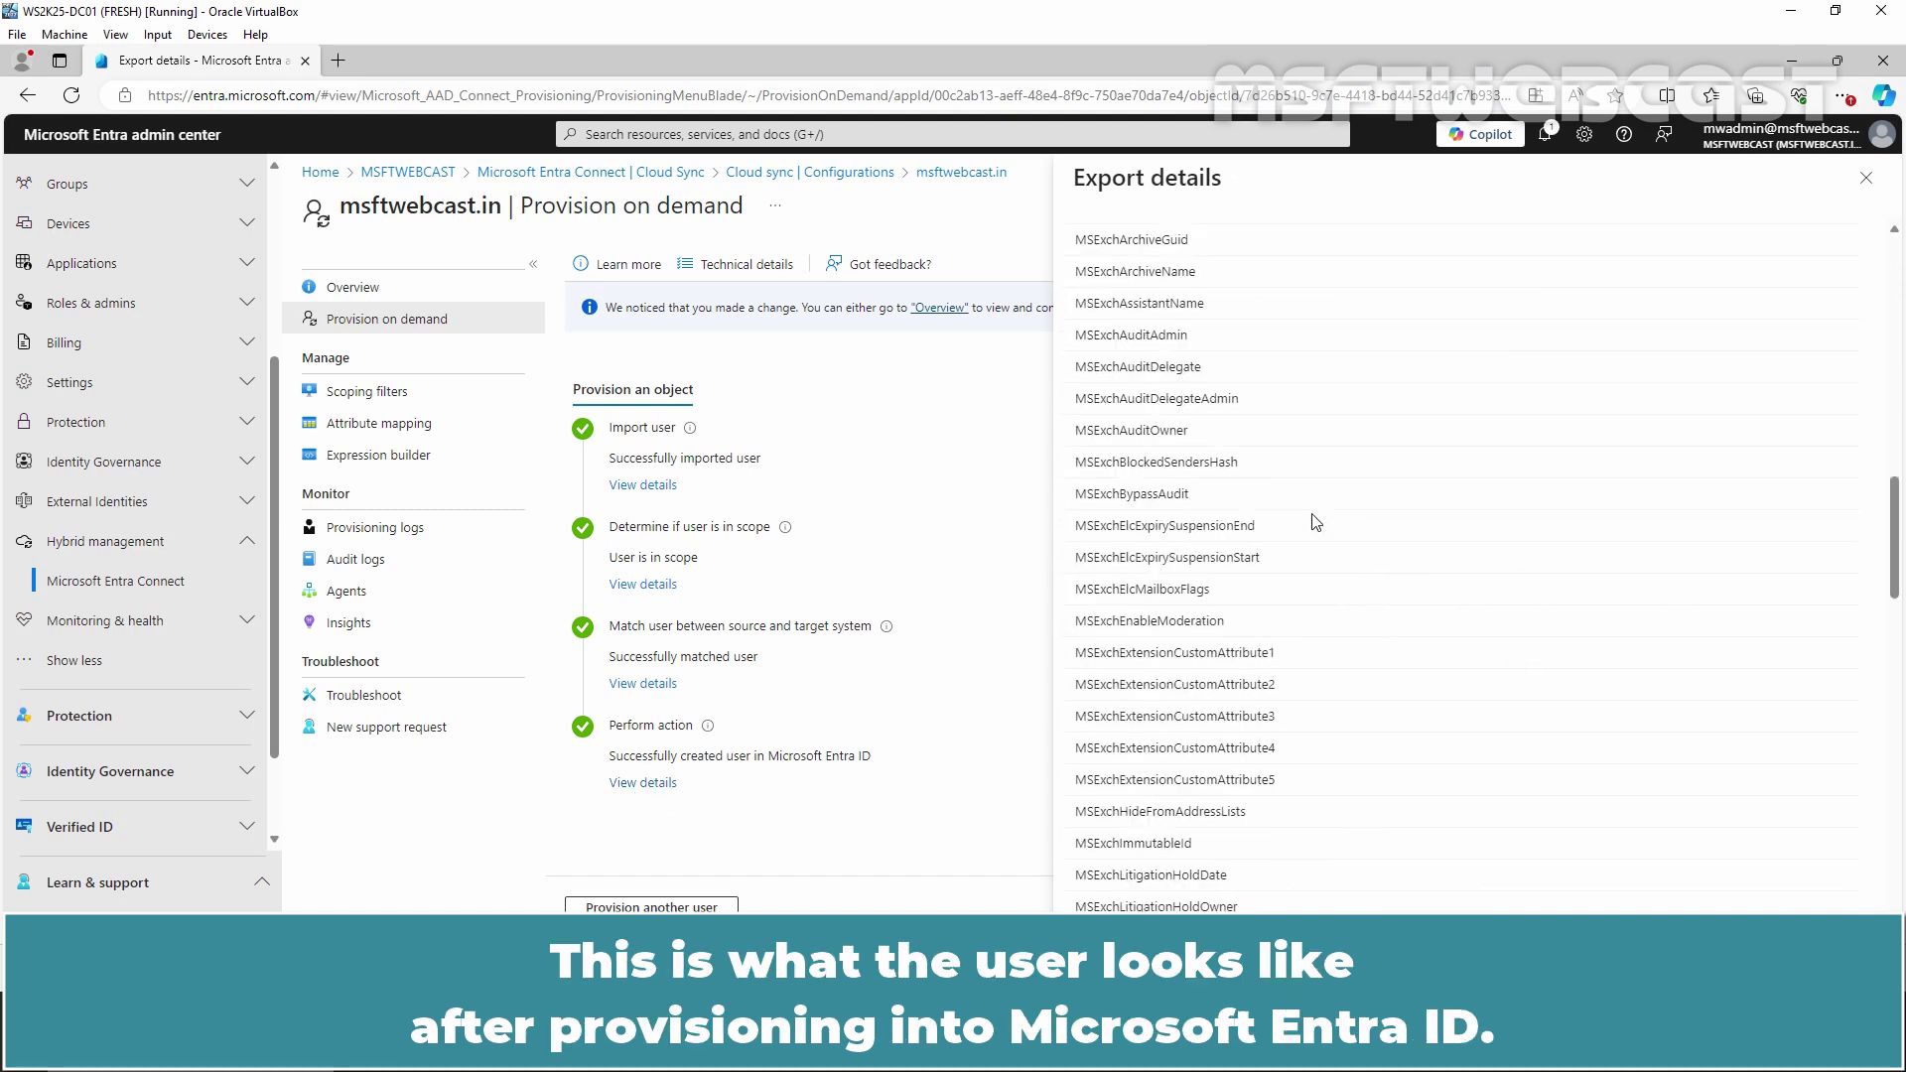
{"action": "scroll", "coordinate": [1315, 521], "scroll_direction": "down", "scroll_amount": 20}
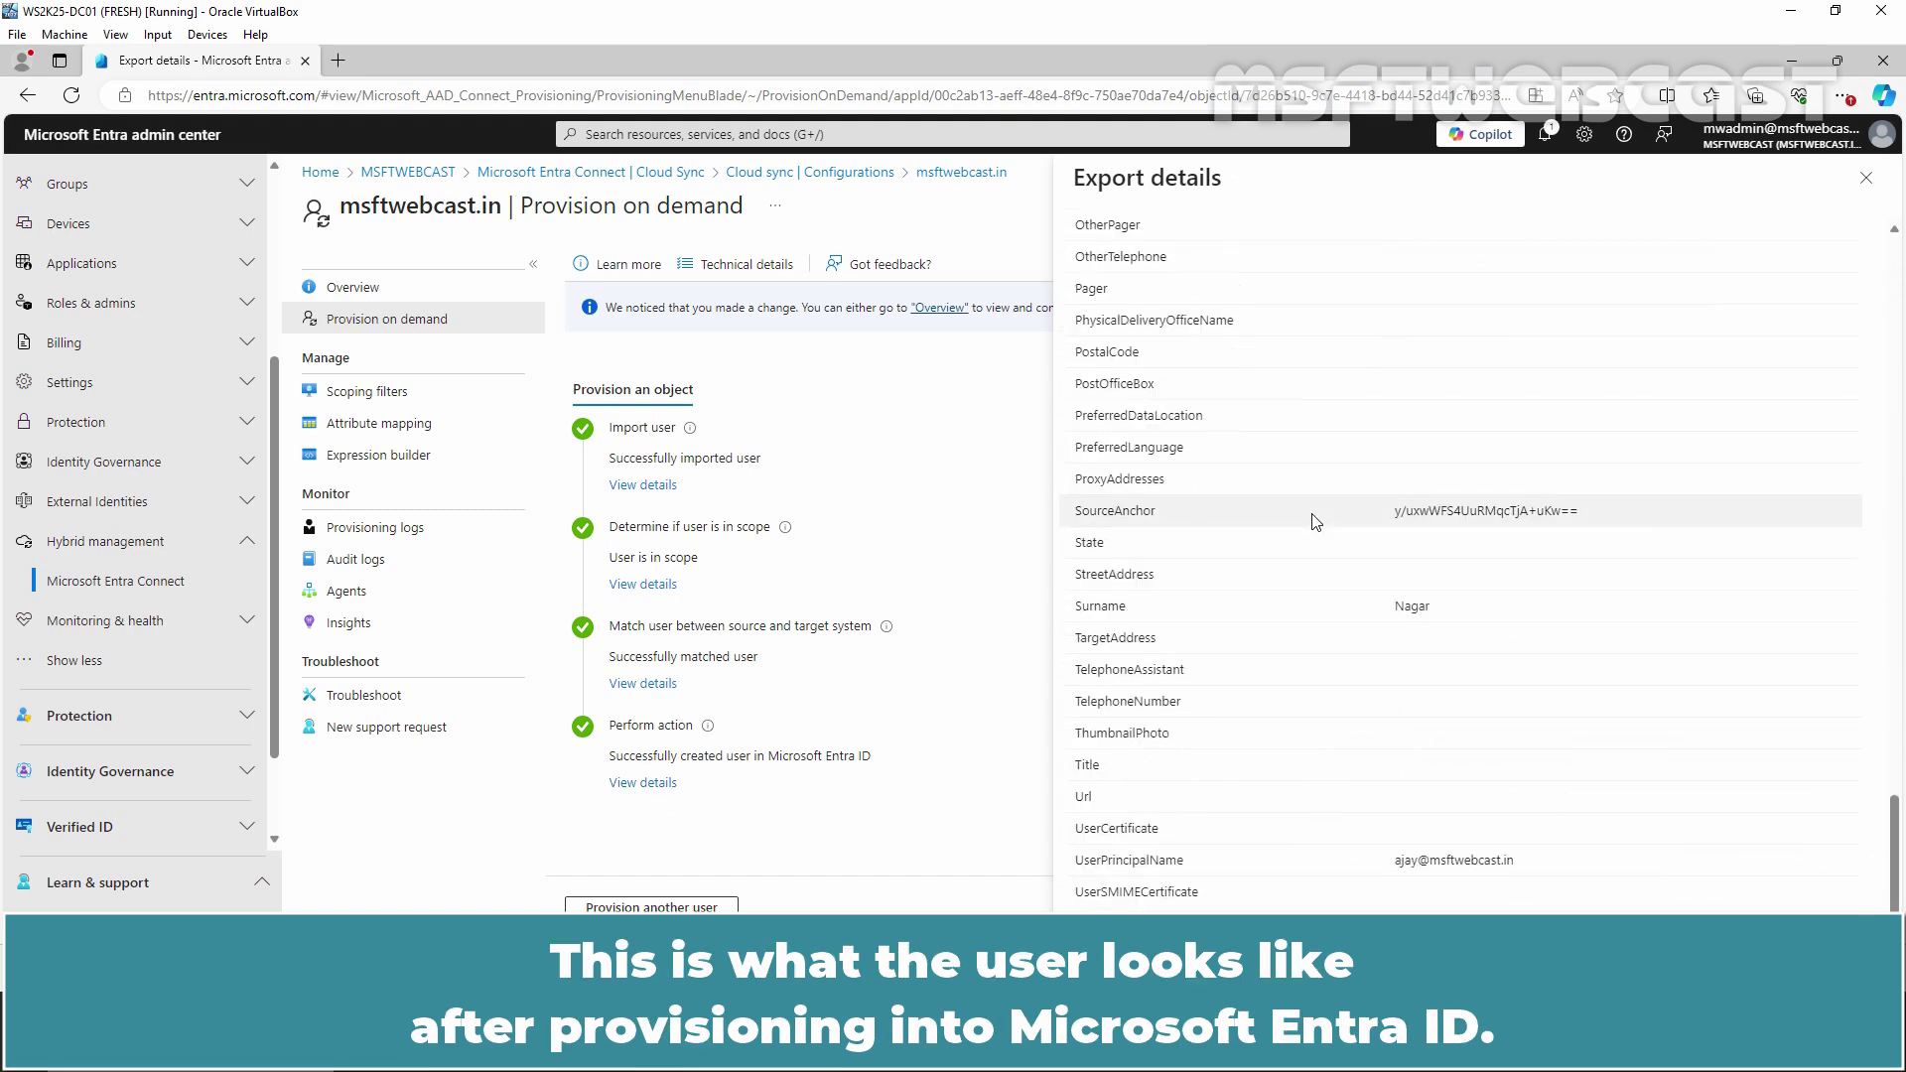
{"action": "scroll", "coordinate": [1315, 521], "scroll_direction": "up", "scroll_amount": 15}
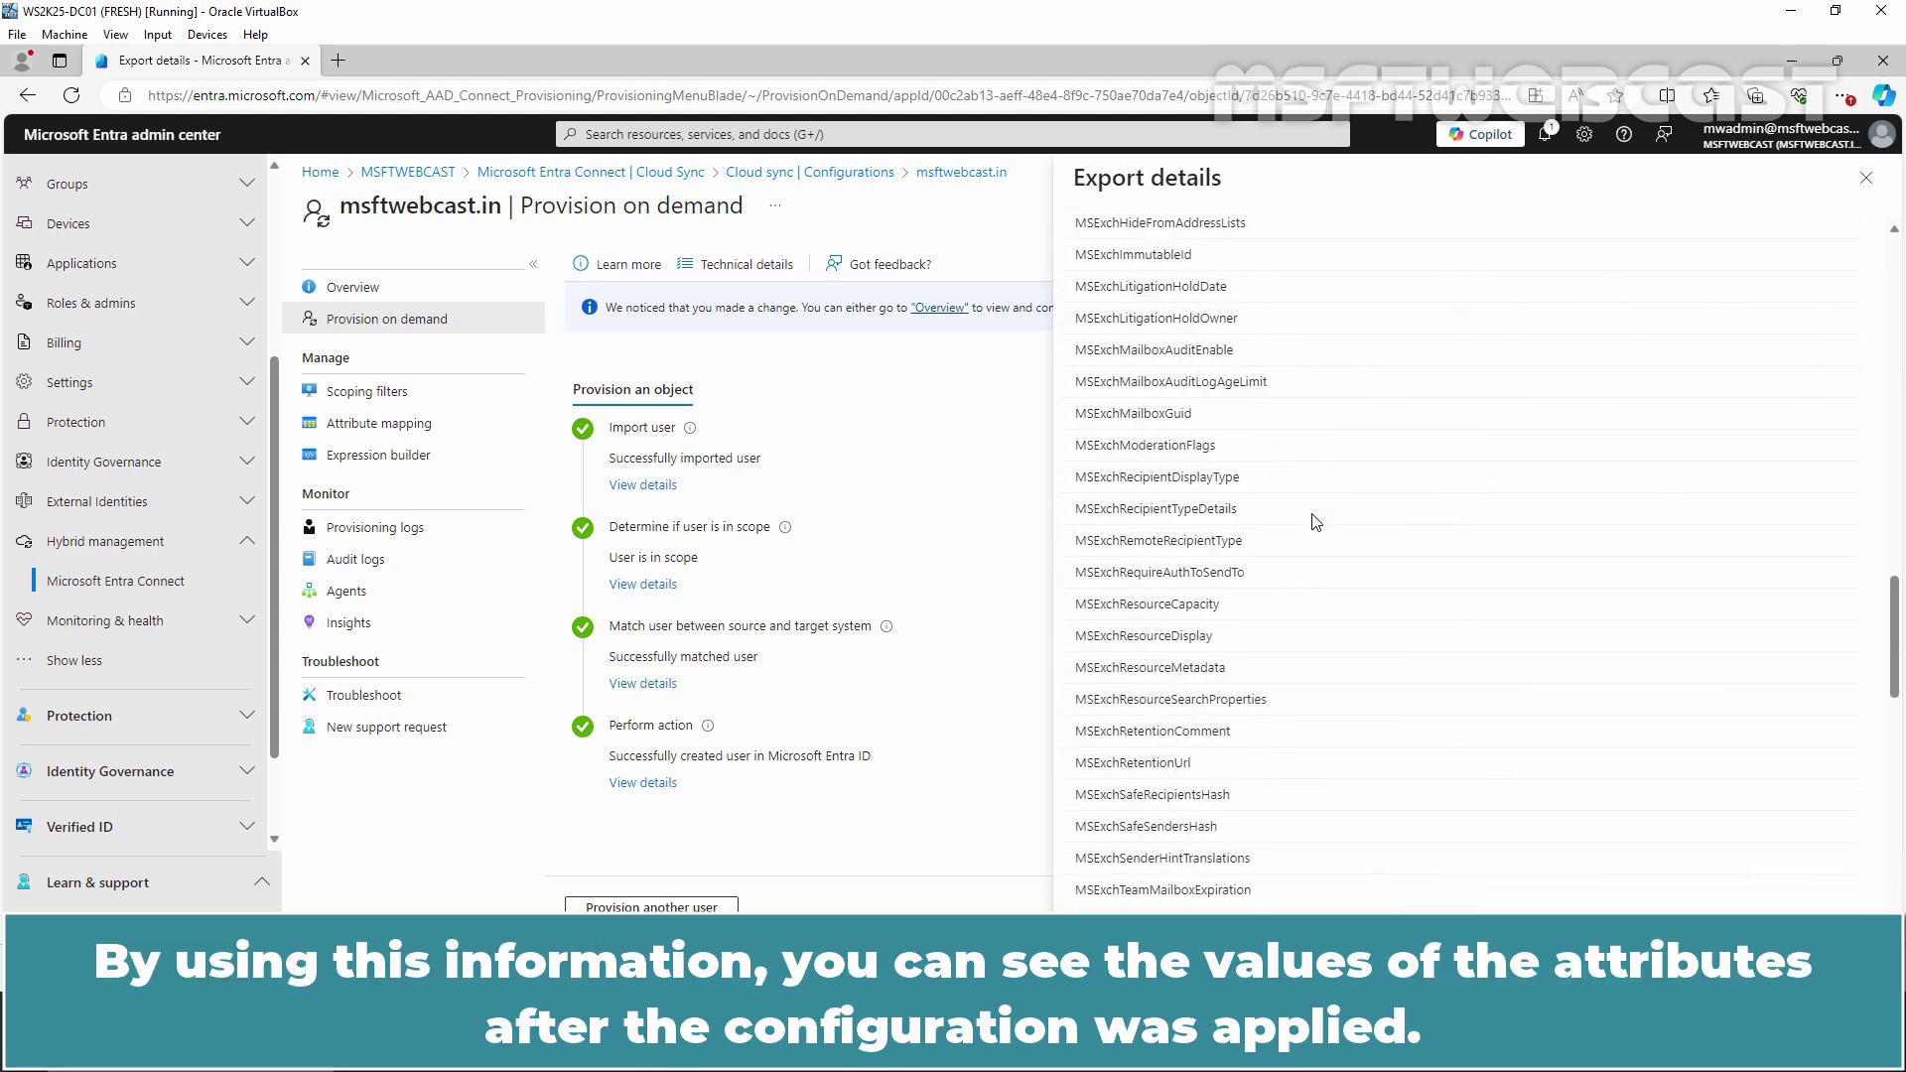
{"action": "scroll", "coordinate": [1315, 521], "scroll_direction": "up", "scroll_amount": 15}
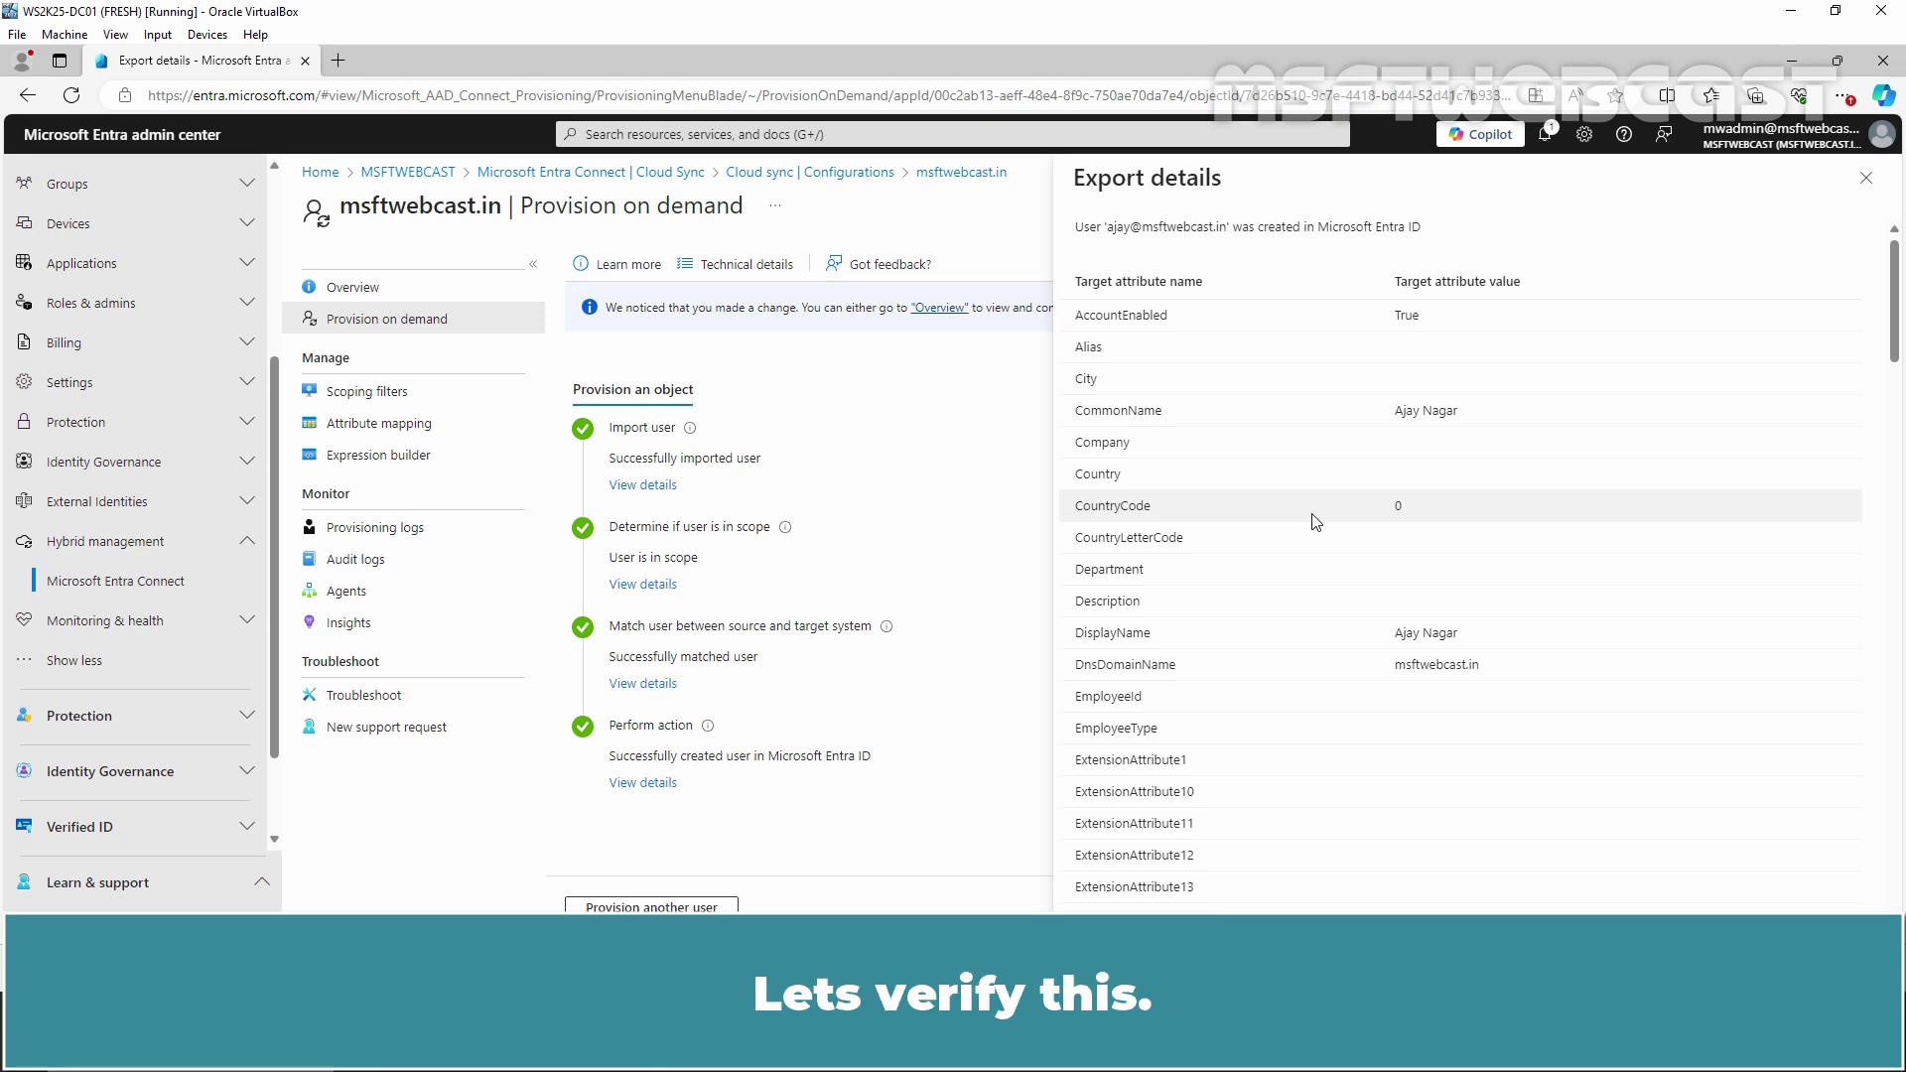
Check Users > All users for the synced account, then return to Provision on demand
{"action": "scroll", "coordinate": [159, 457], "scroll_direction": "up", "scroll_amount": 3}
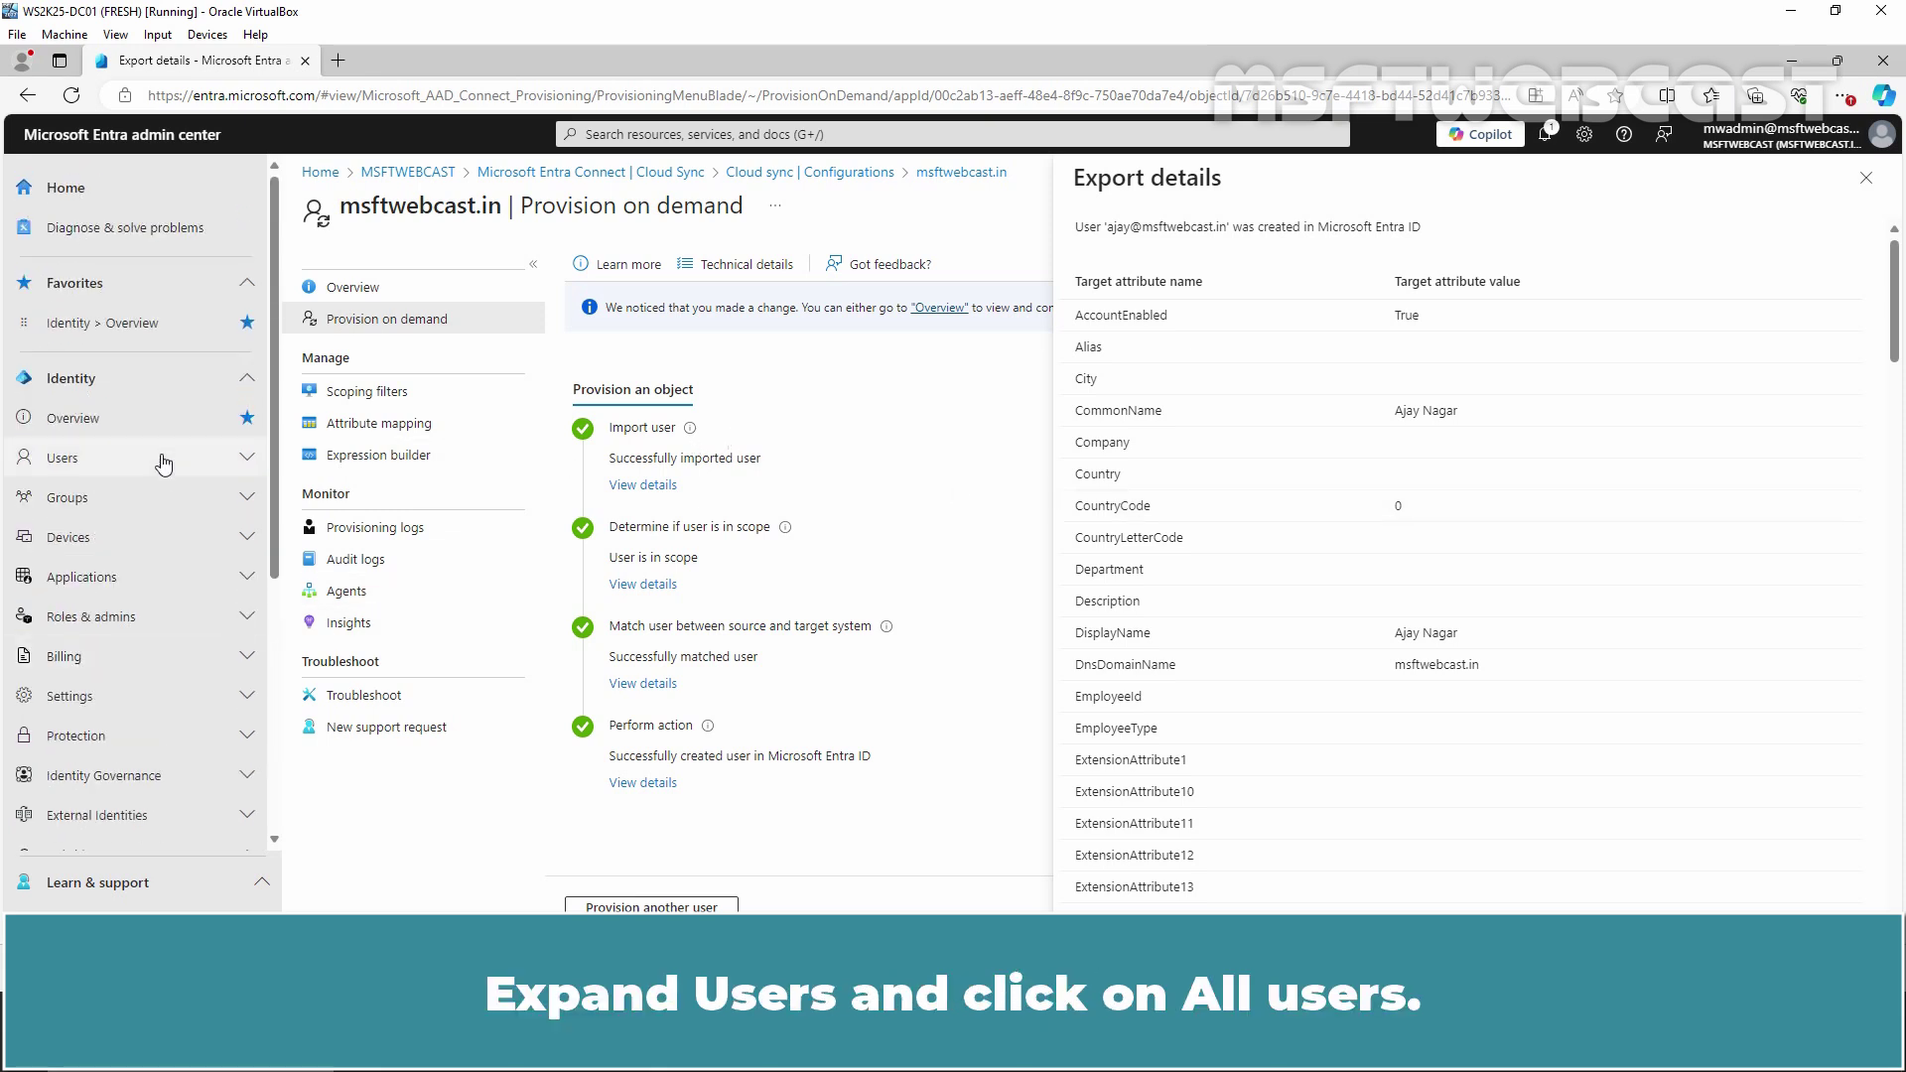
{"action": "left_click", "coordinate": [153, 457]}
{"action": "left_click", "coordinate": [144, 499]}
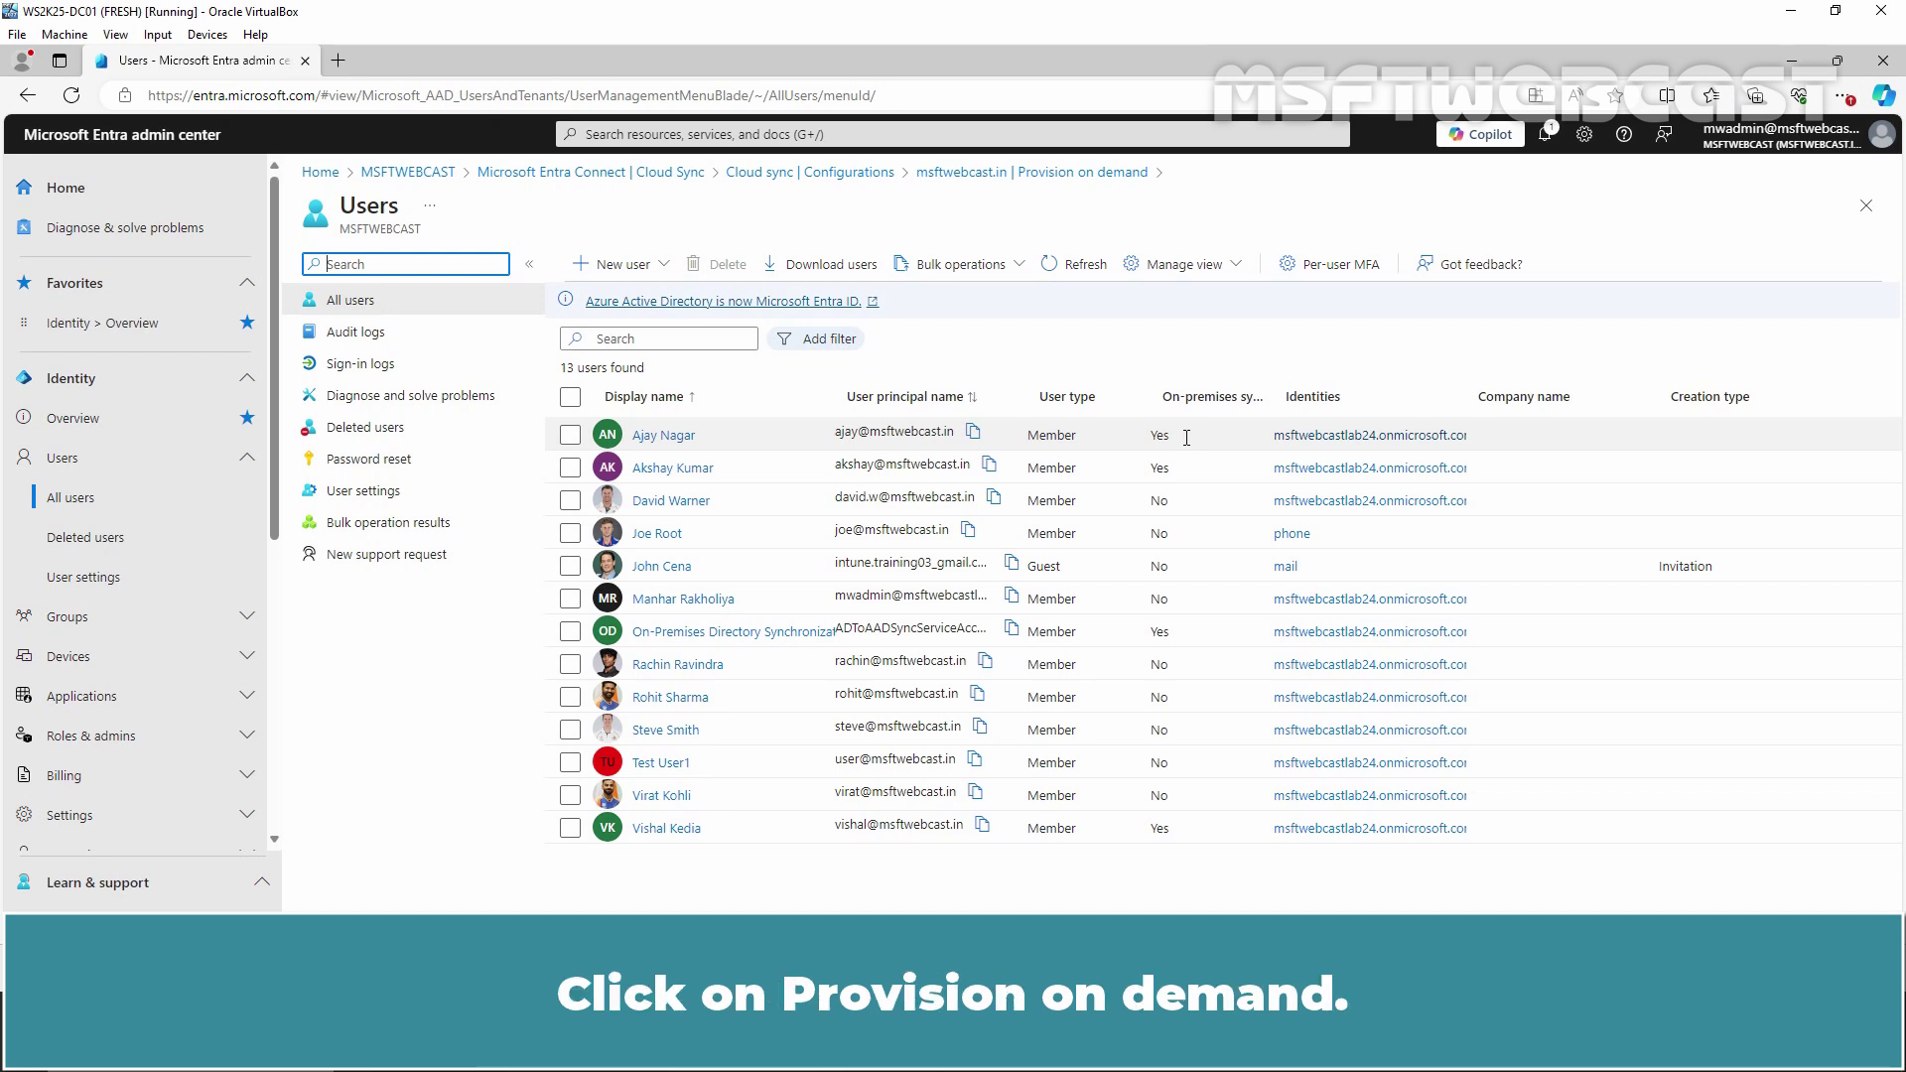
{"action": "left_click", "coordinate": [1107, 186]}
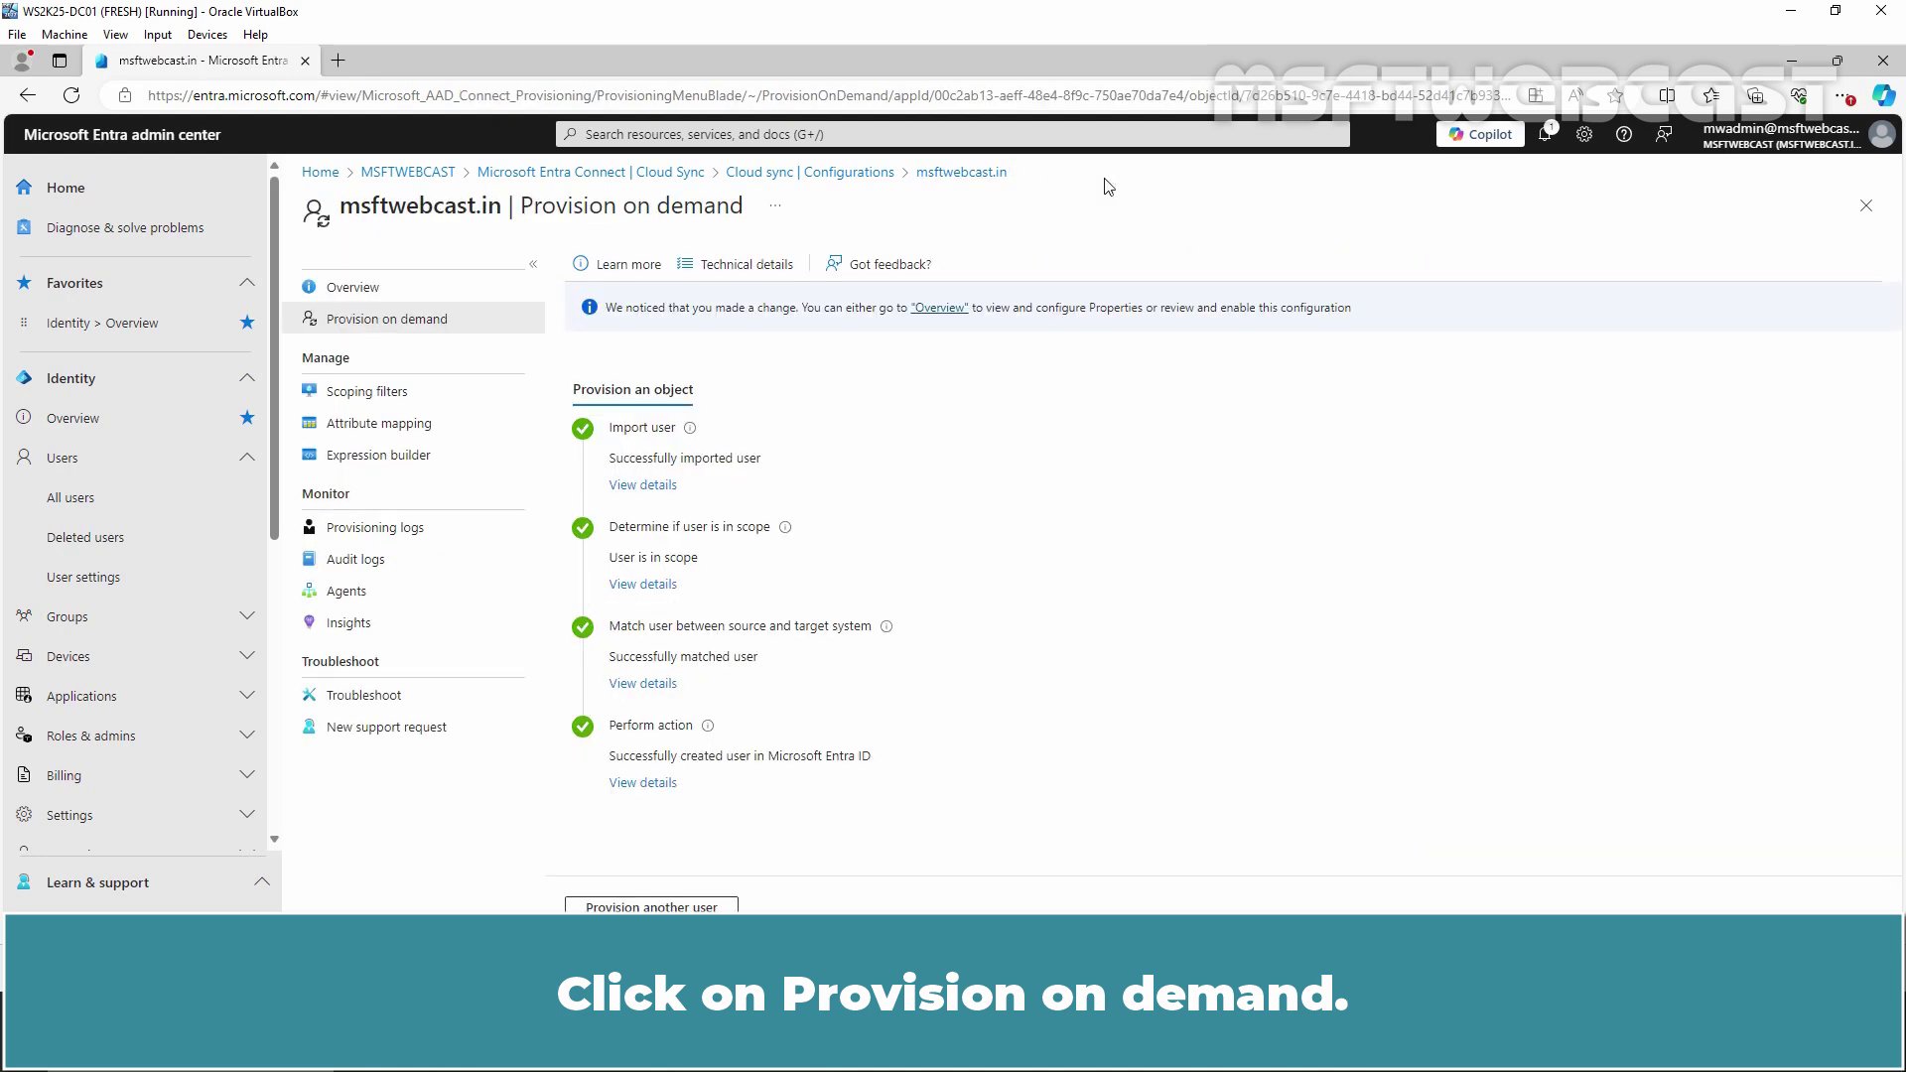
Review the scoping filter limited to OU=INDIA, then switch to Active Directory Users and Computers
{"action": "left_click", "coordinate": [378, 397]}
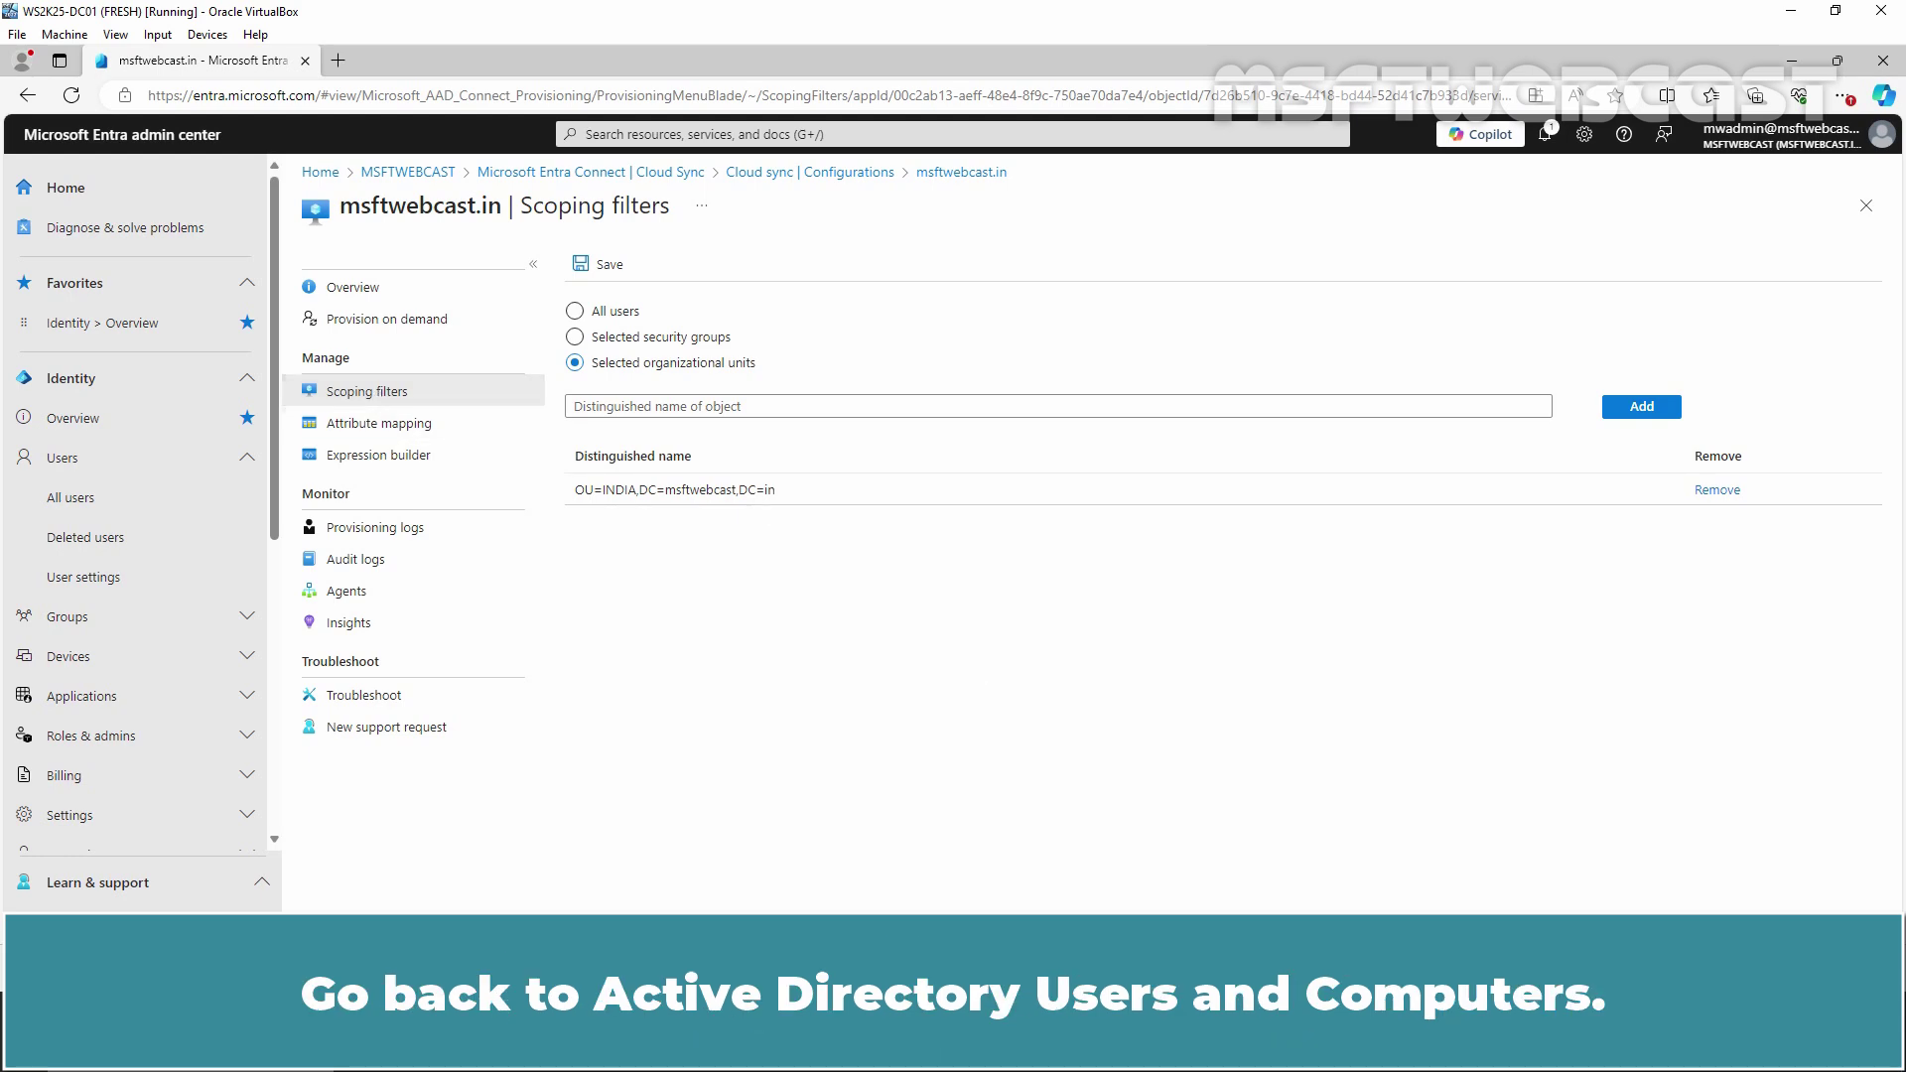
{"action": "key", "text": "alt+Tab"}
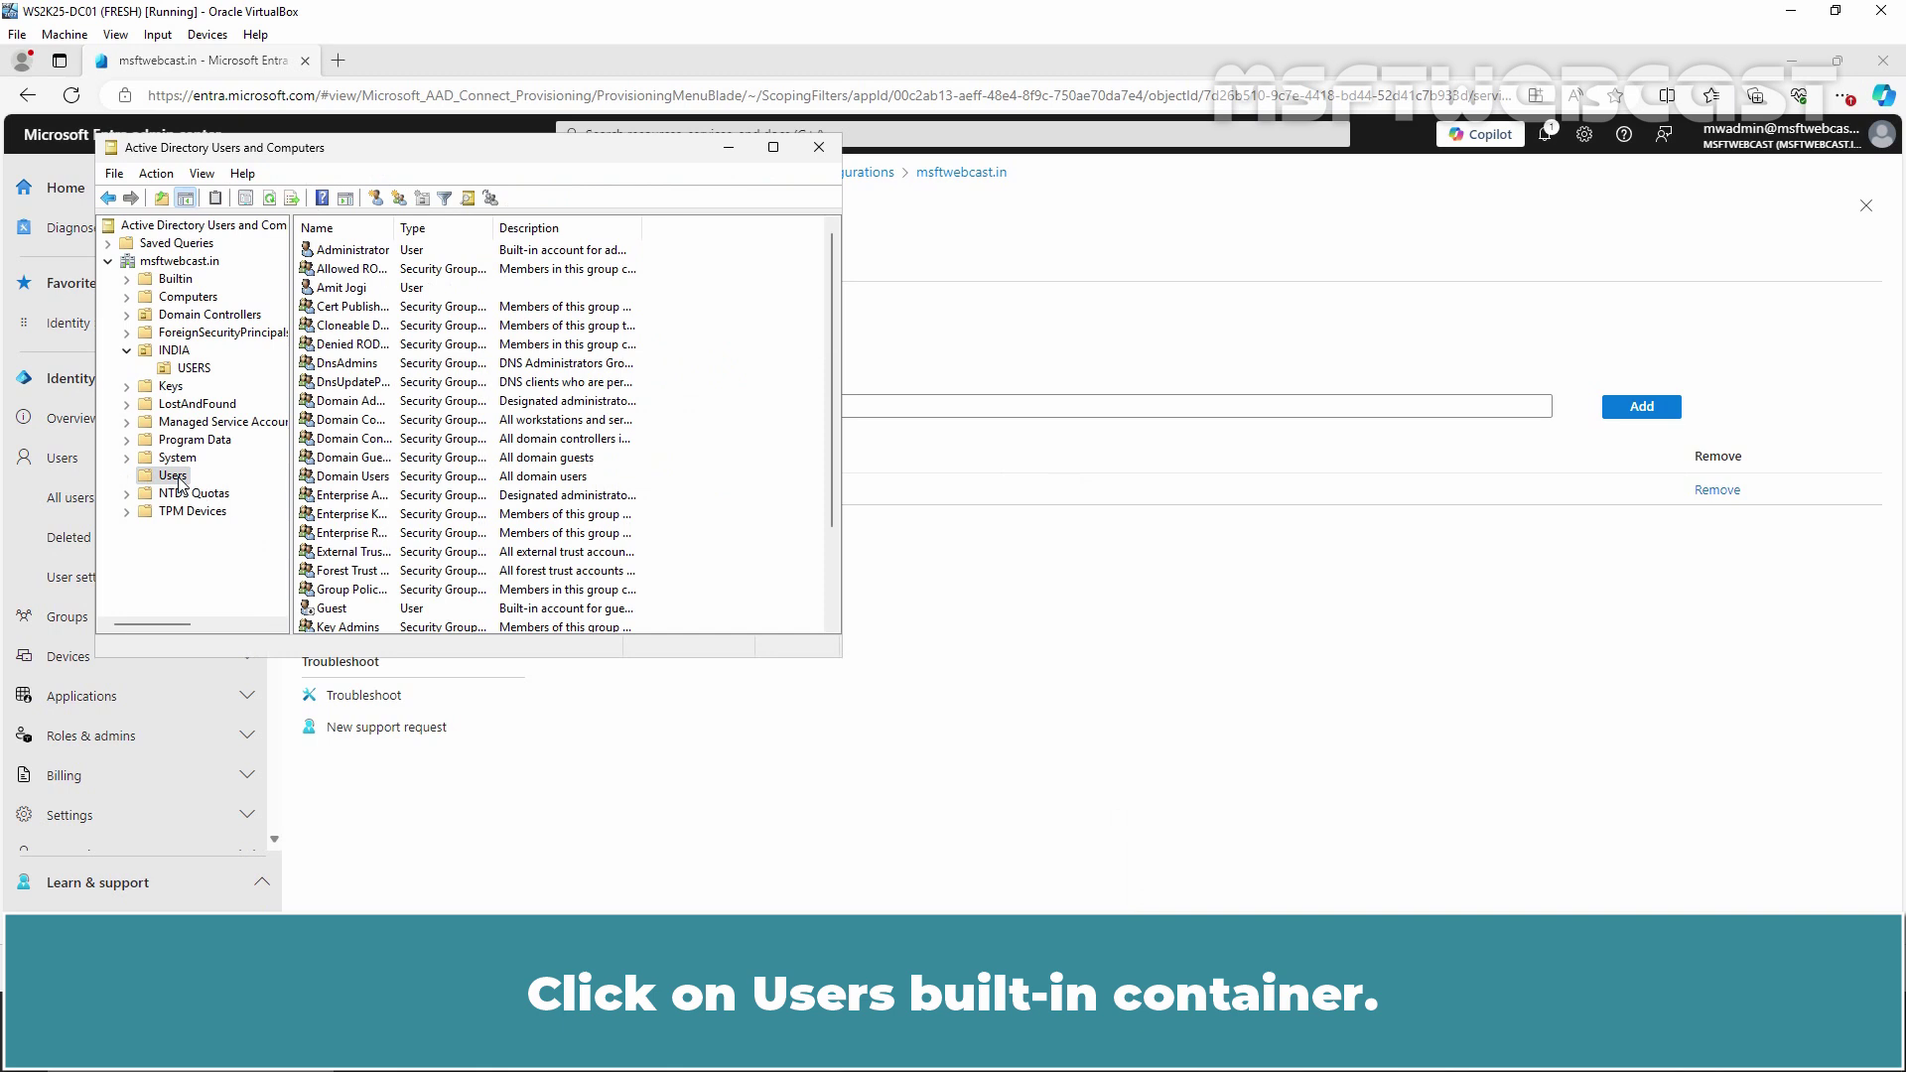
Open the Users-container account's properties on the Attribute Editor tab
{"action": "left_click", "coordinate": [357, 290]}
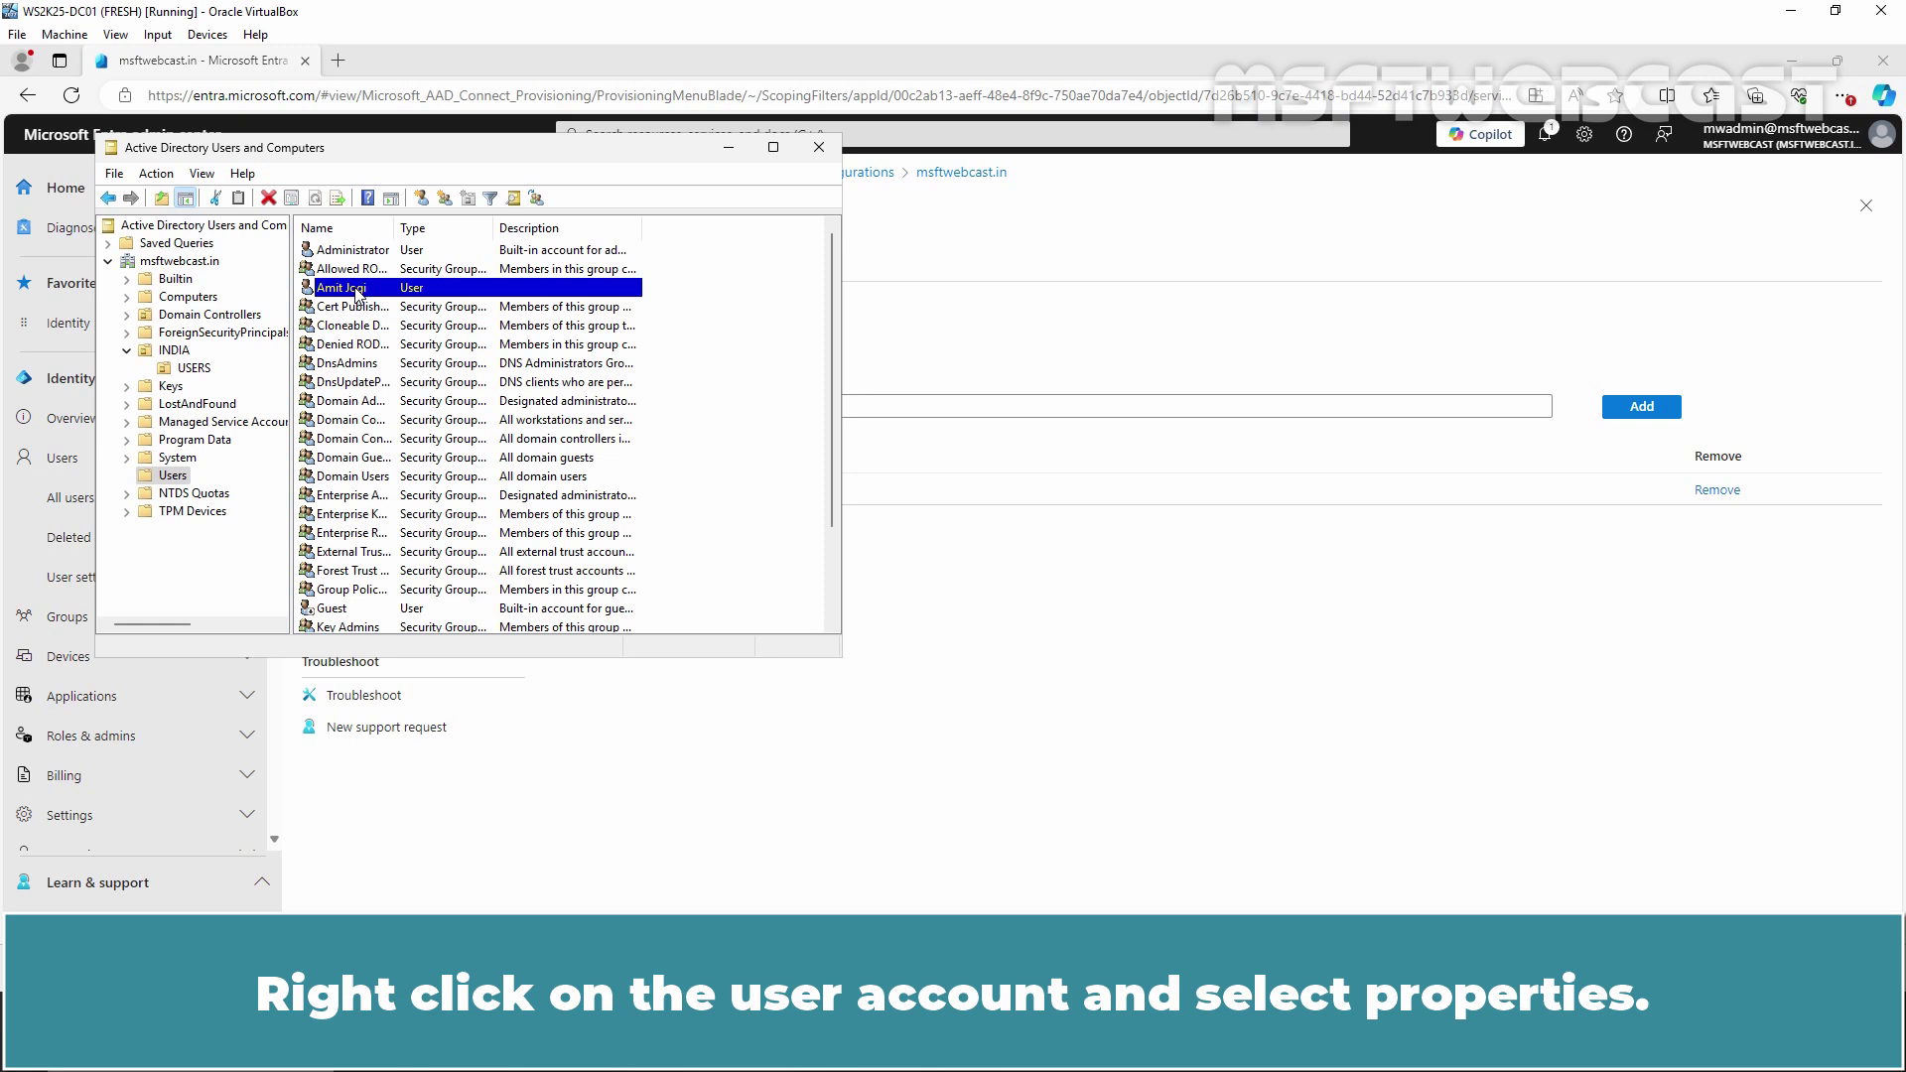
{"action": "right_click", "coordinate": [357, 293]}
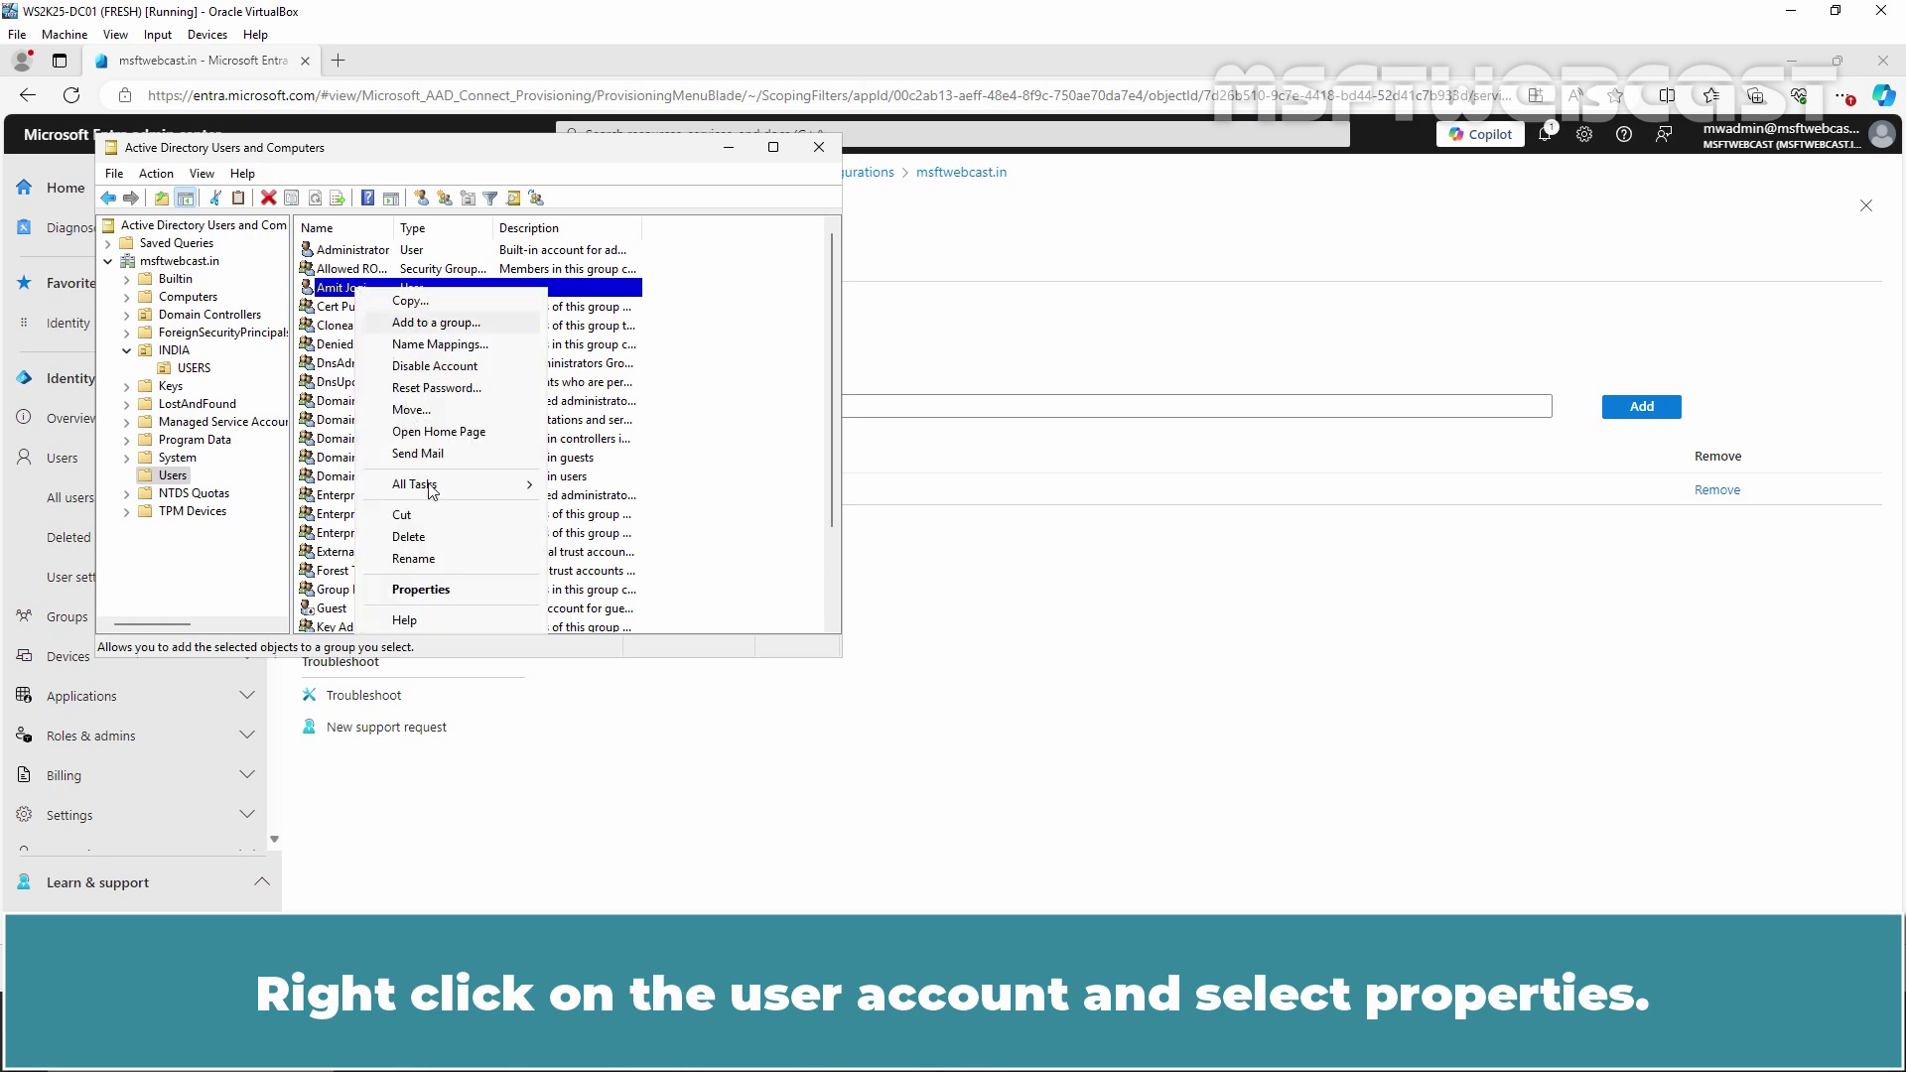
{"action": "left_click", "coordinate": [464, 596]}
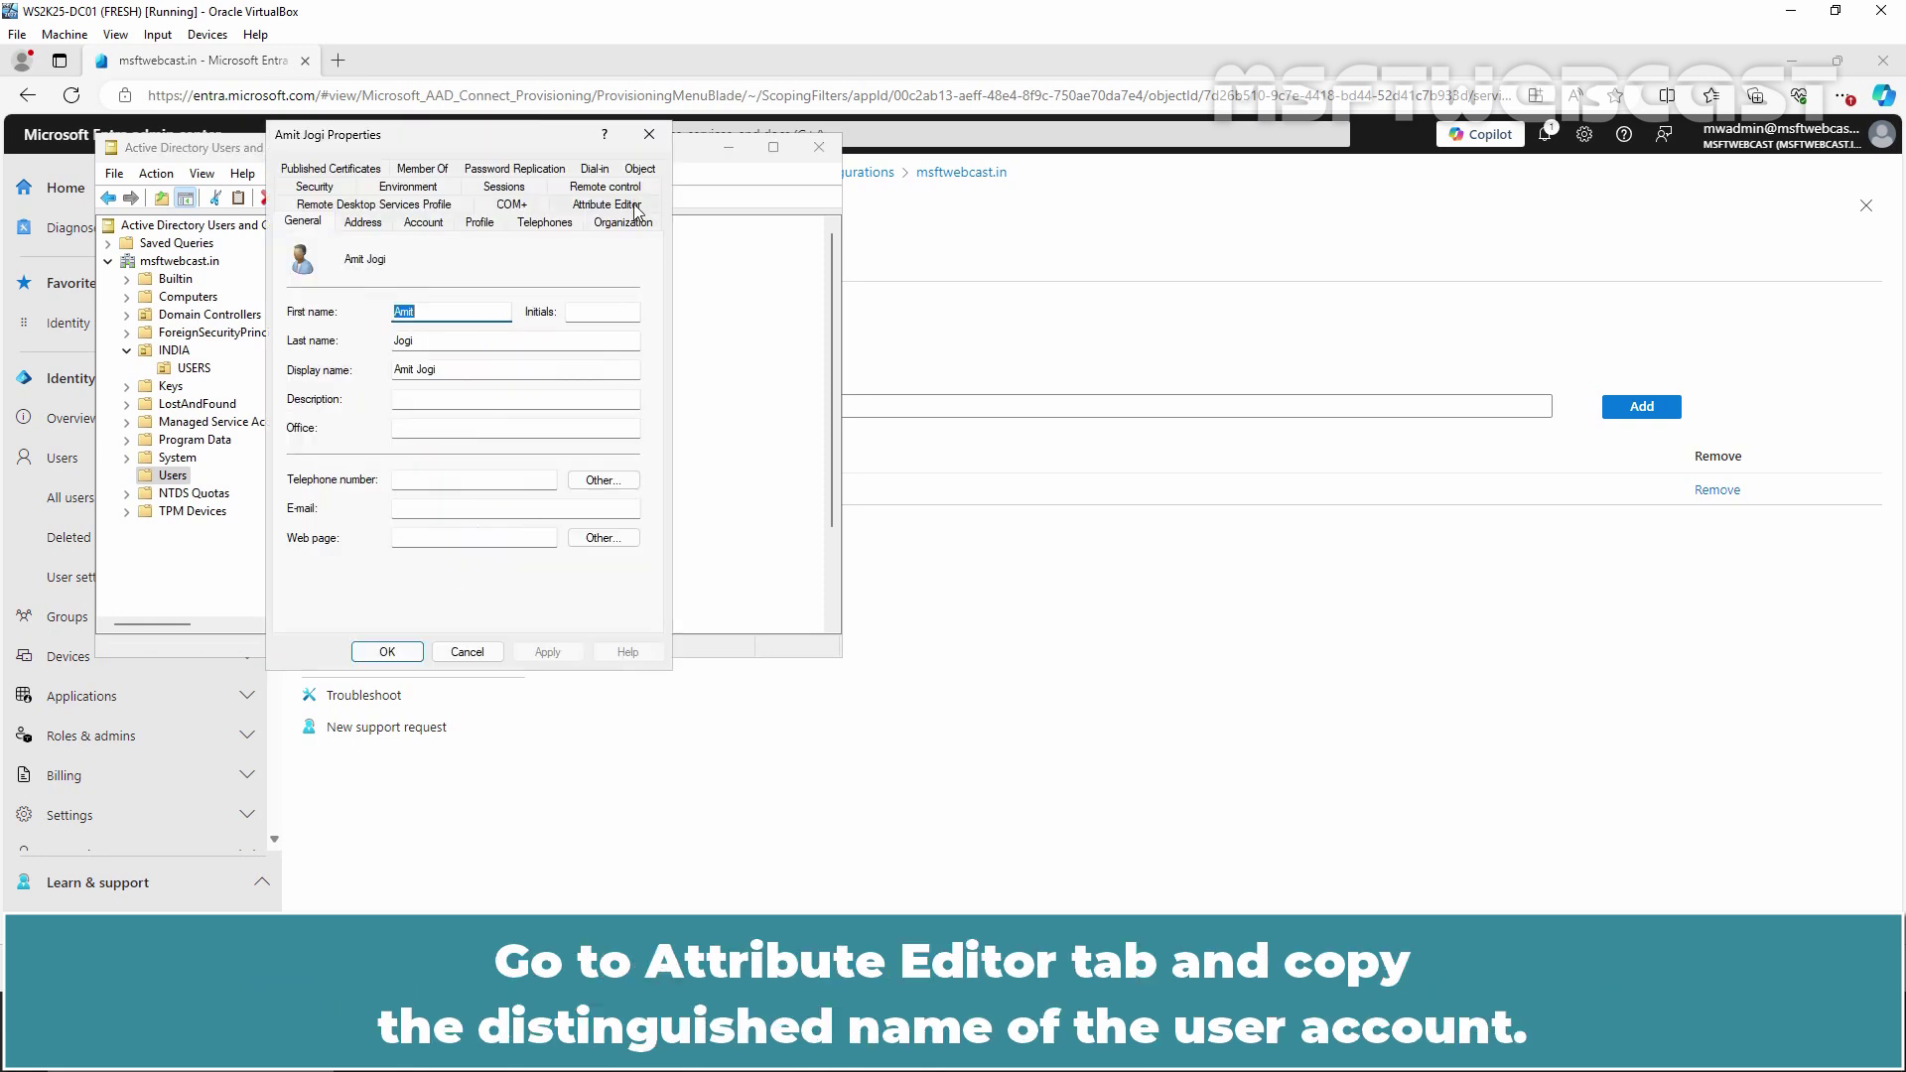
{"action": "left_click", "coordinate": [617, 205]}
{"action": "left_click", "coordinate": [386, 380]}
Copy its distinguishedName value, close the dialogs and return to the Entra admin center
{"action": "key", "text": "d"}
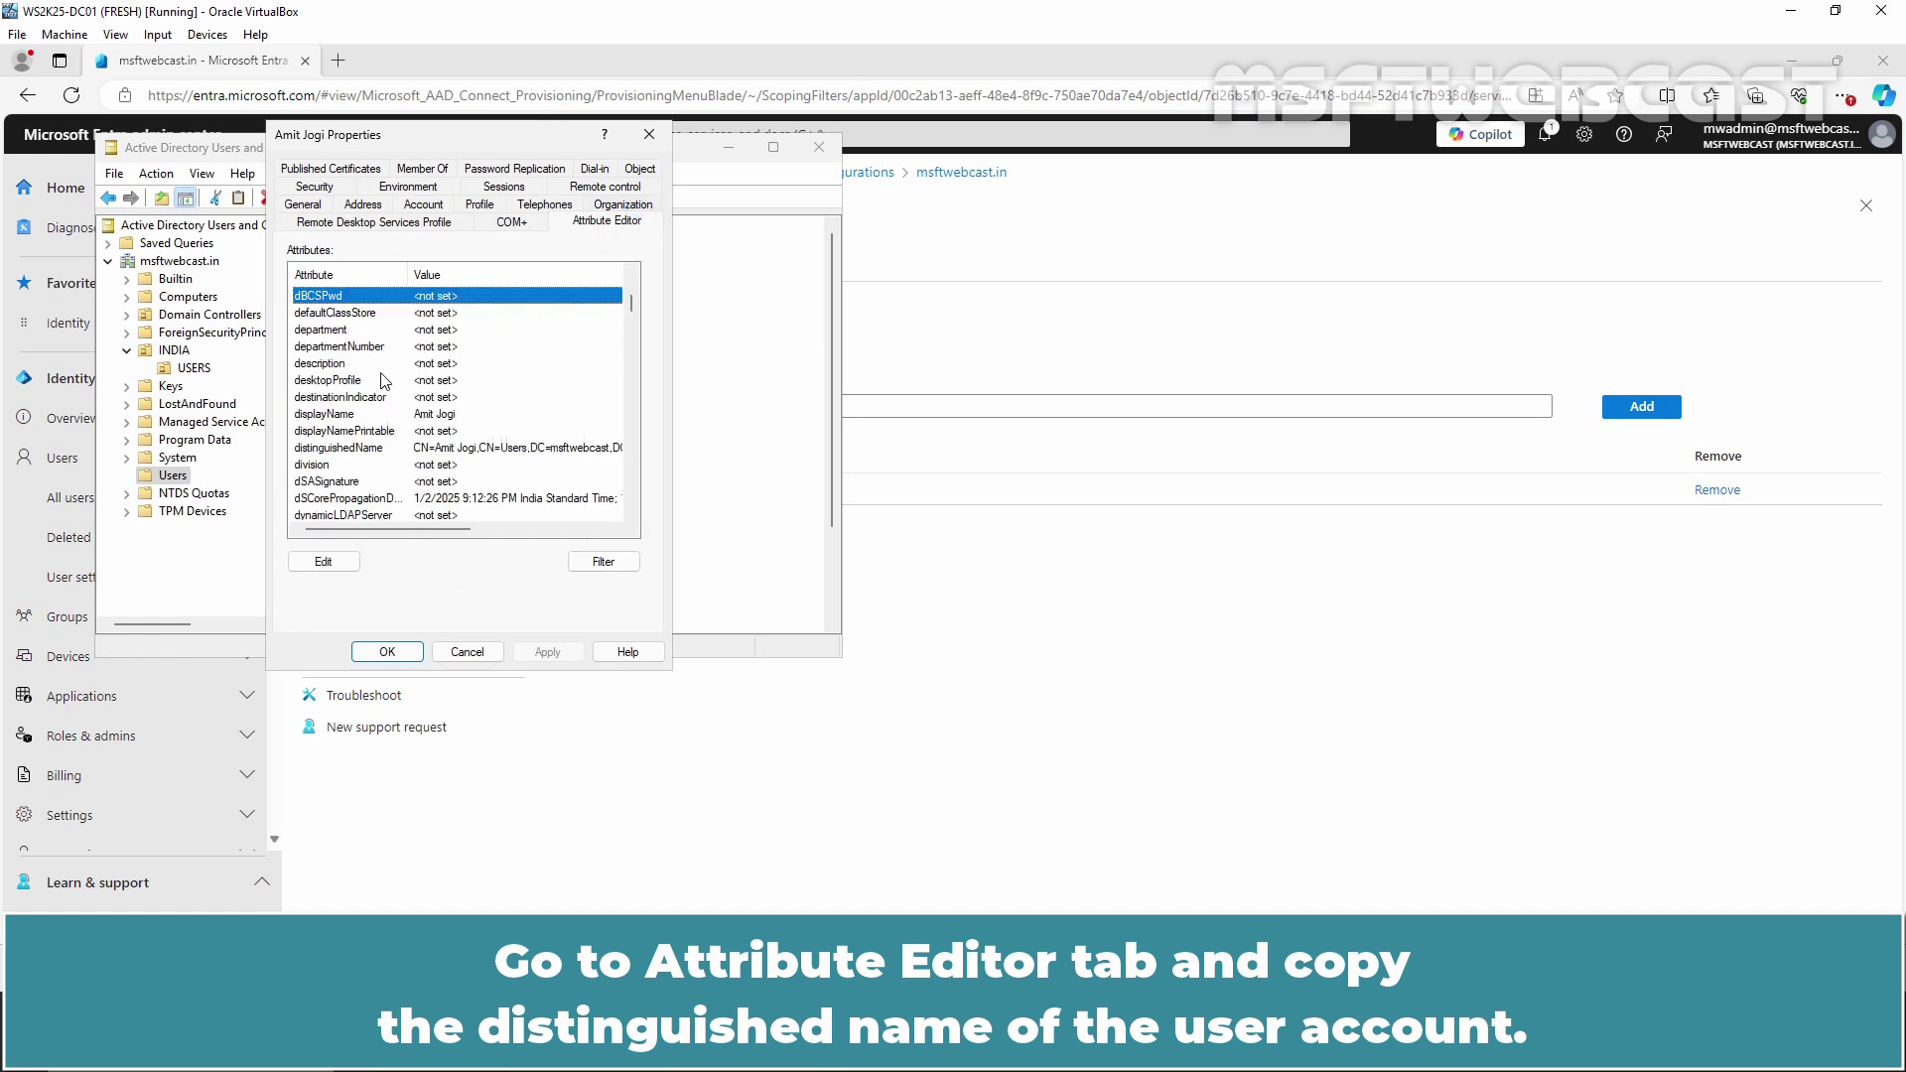
{"action": "double_click", "coordinate": [410, 449]}
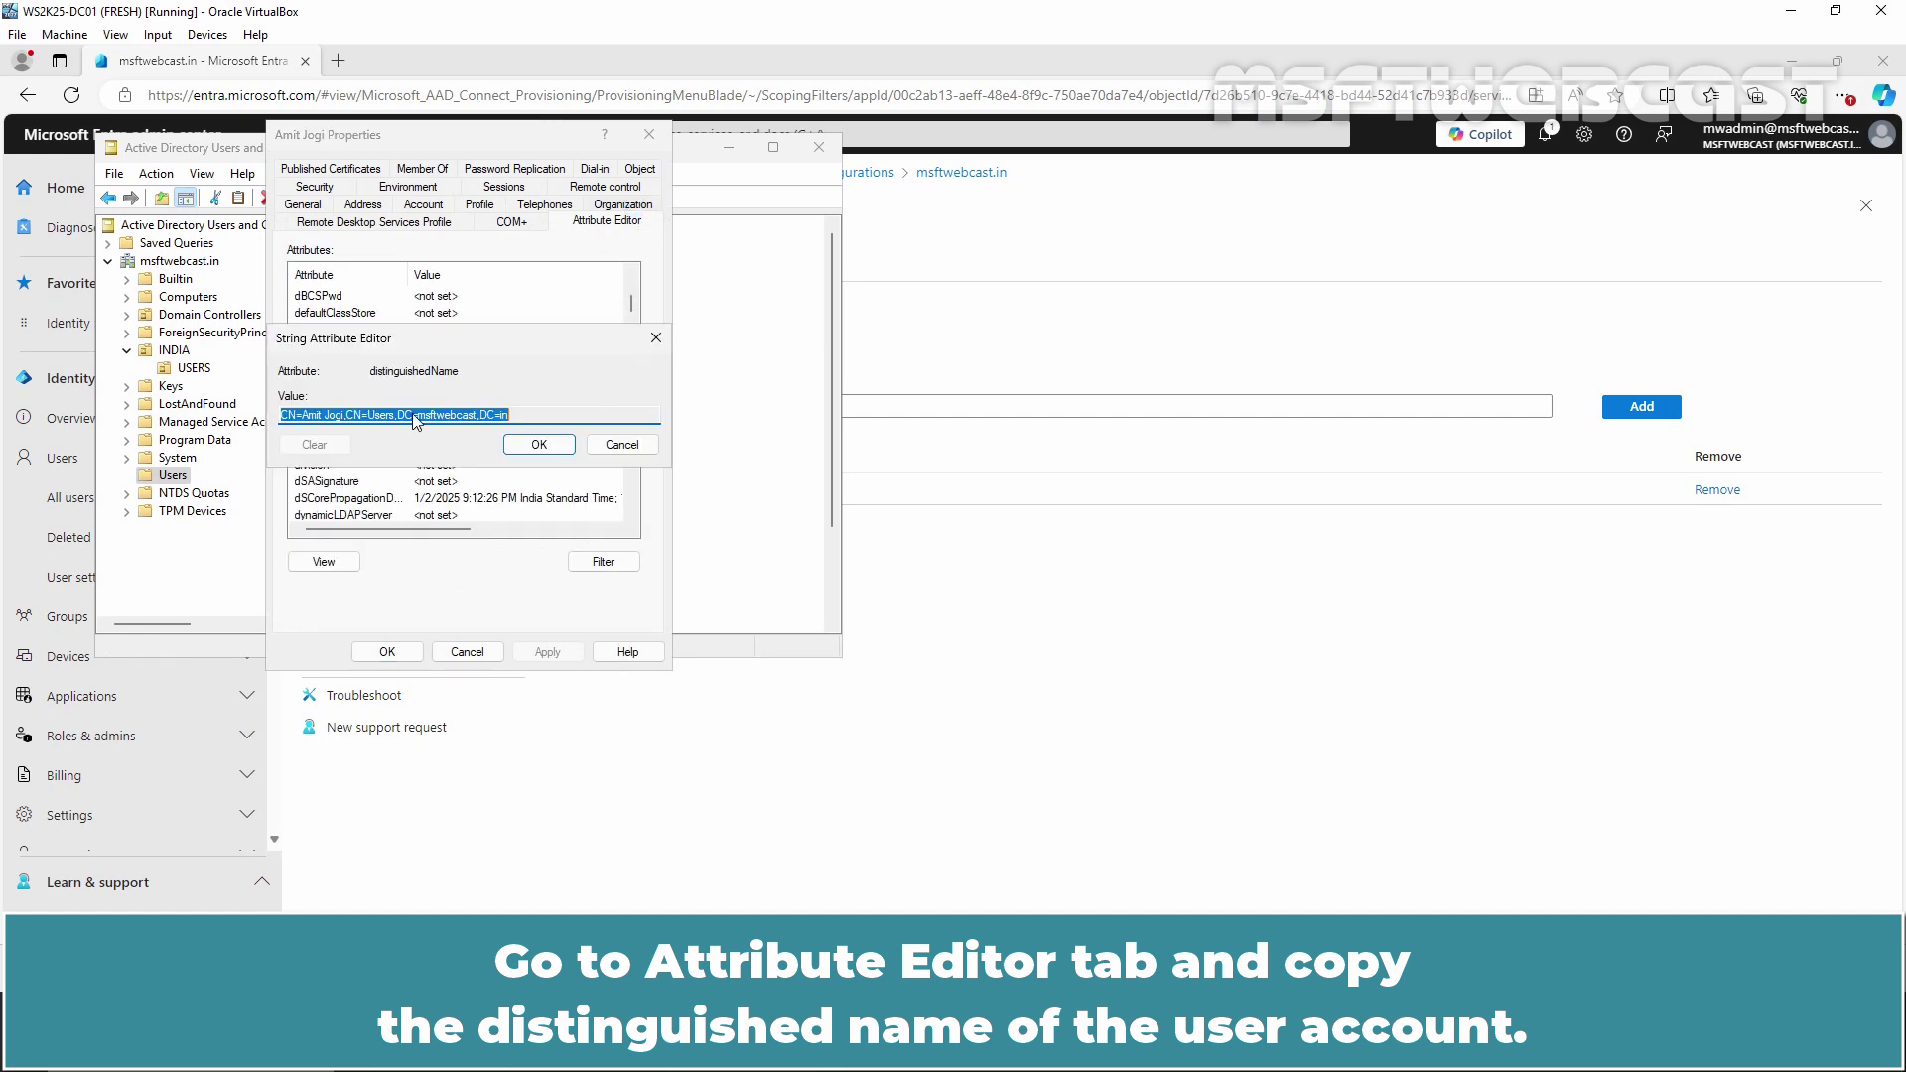
{"action": "right_click", "coordinate": [415, 416]}
{"action": "left_click", "coordinate": [460, 478]}
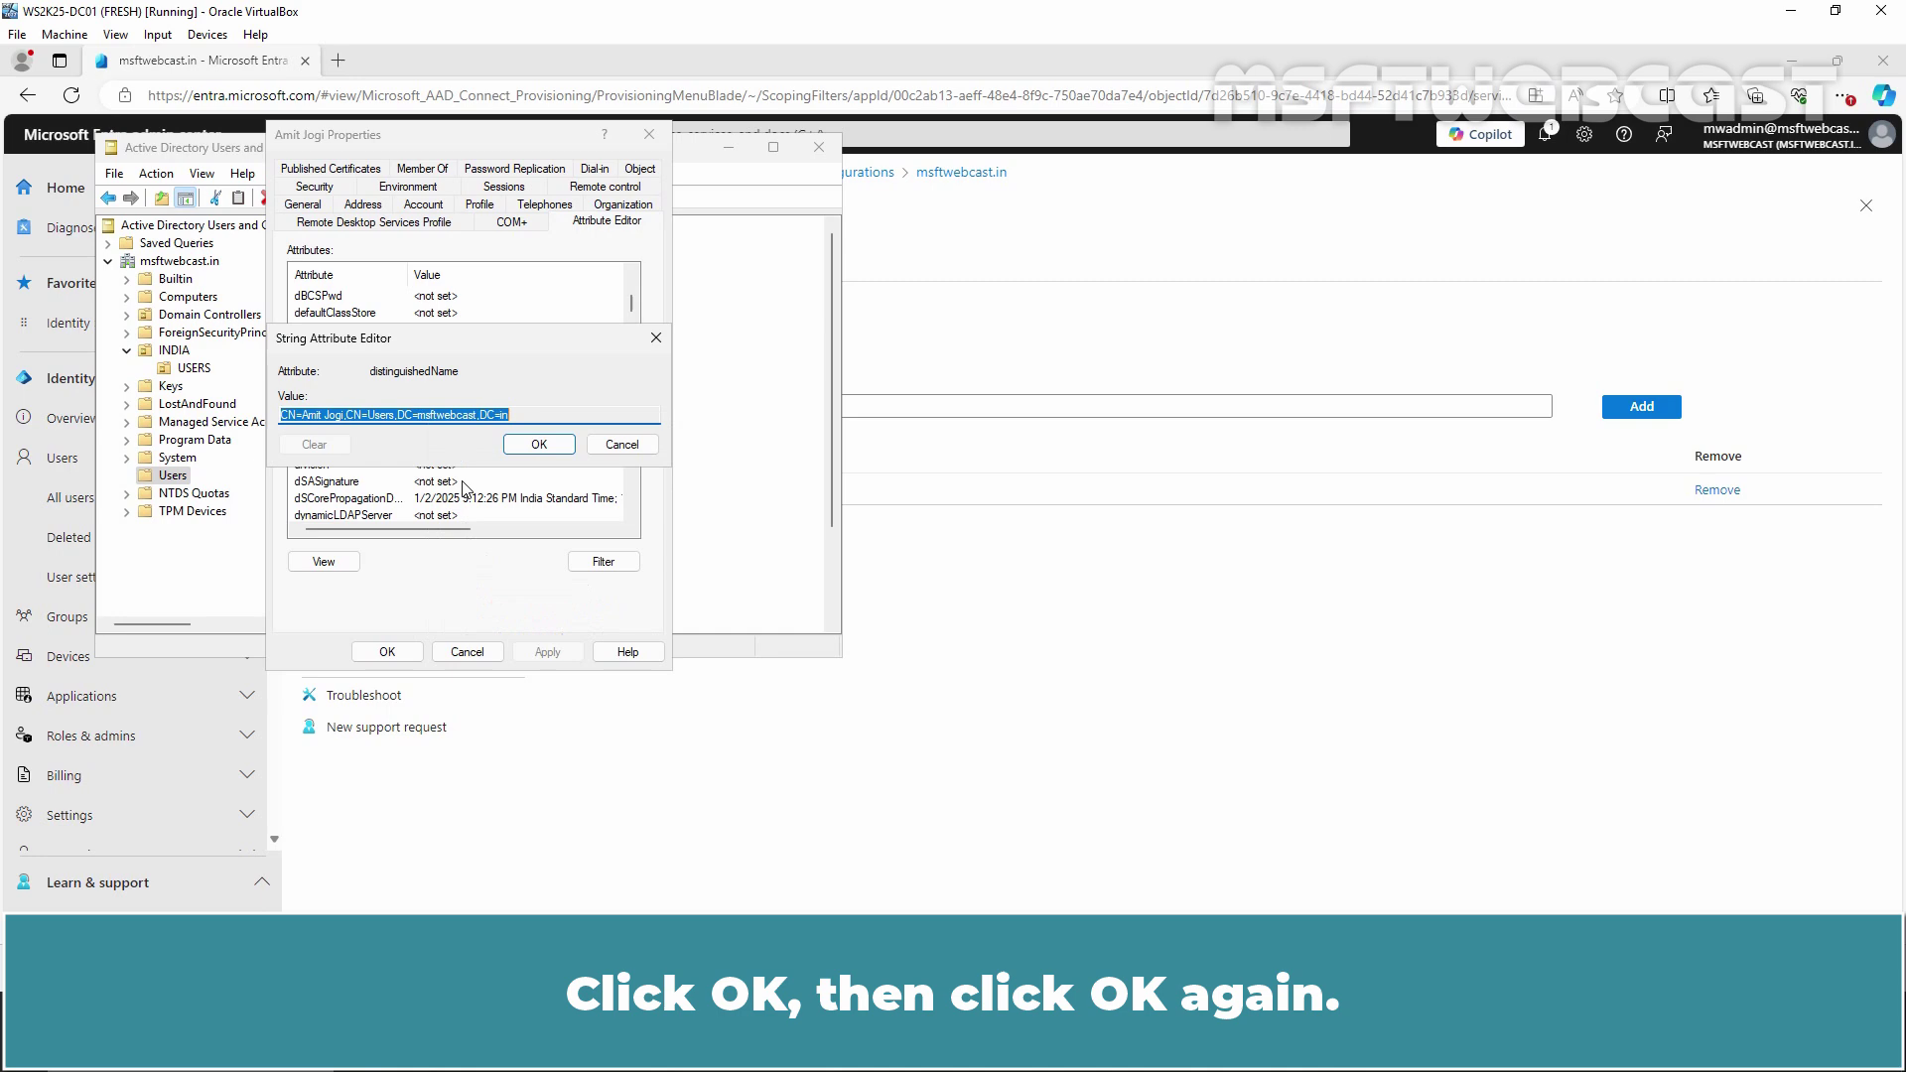
{"action": "left_click", "coordinate": [539, 445]}
{"action": "left_click", "coordinate": [387, 652]}
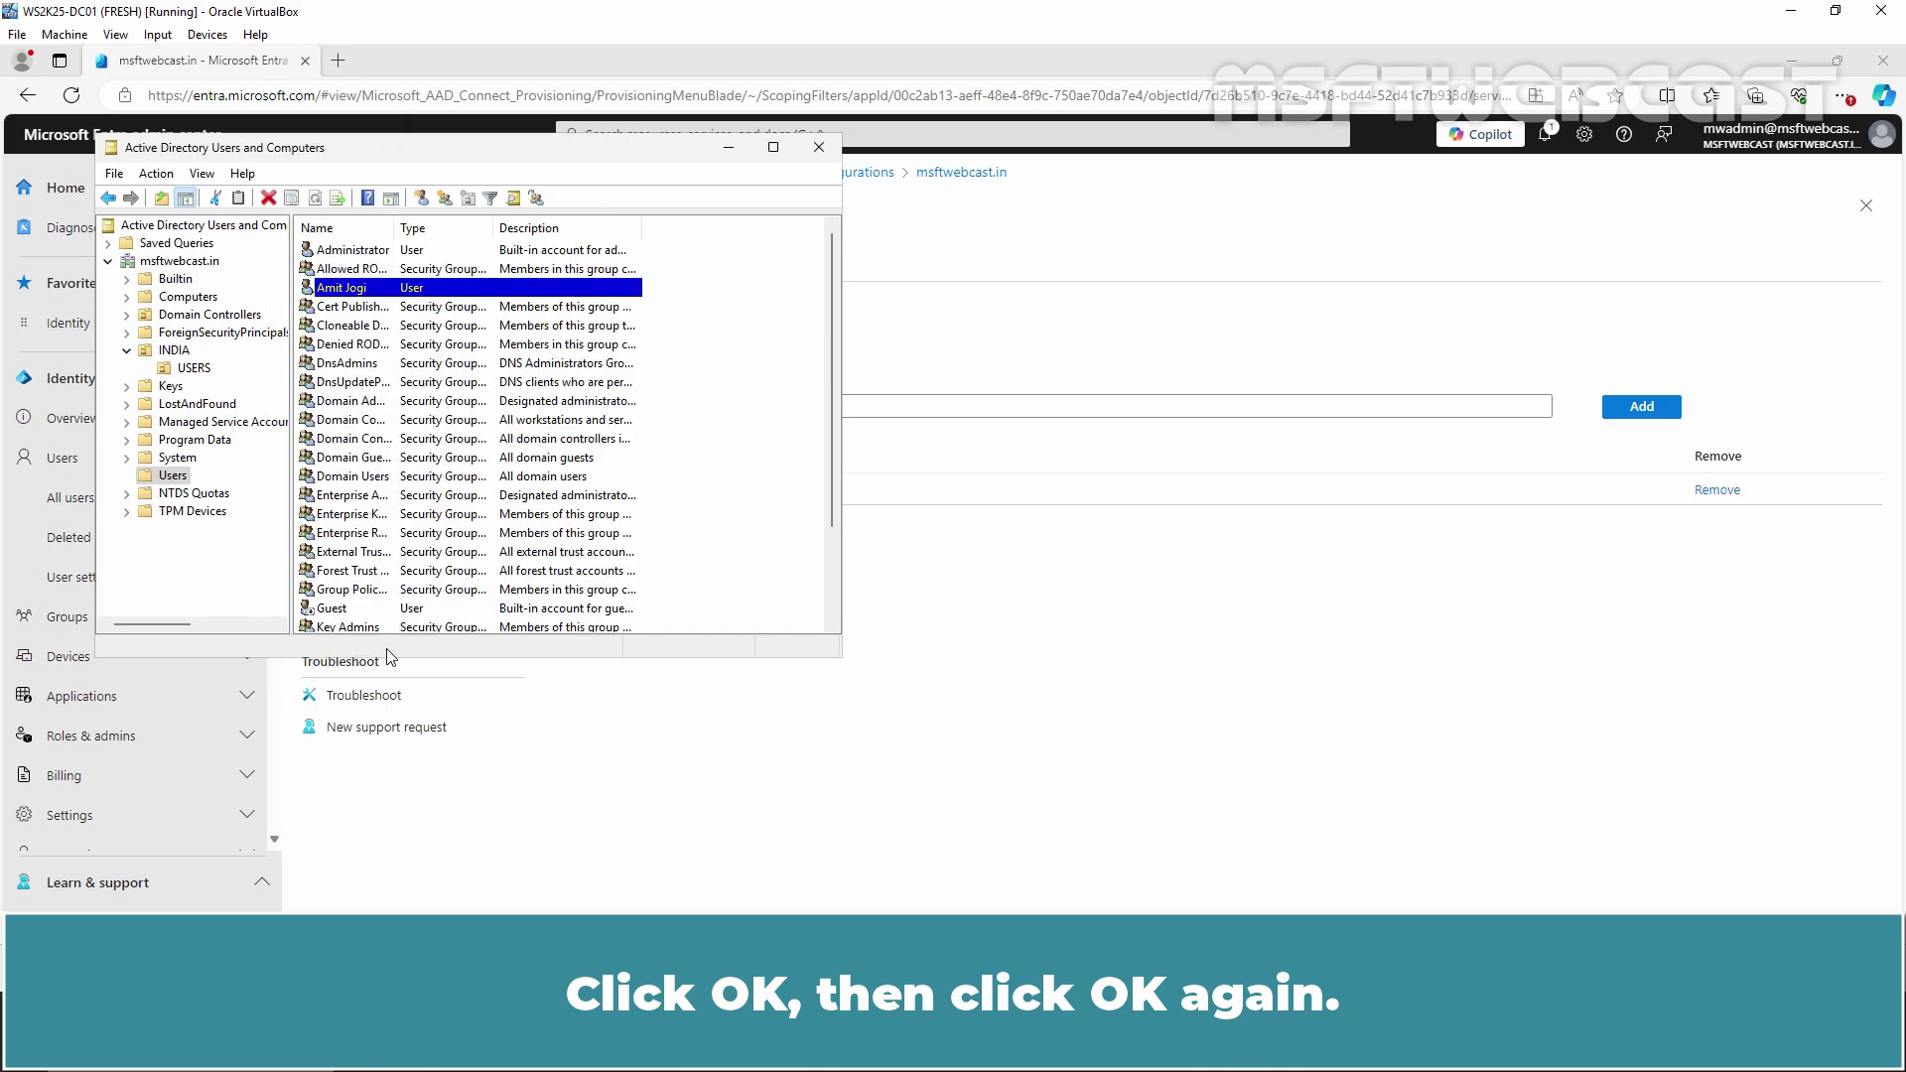
{"action": "left_click", "coordinate": [951, 742]}
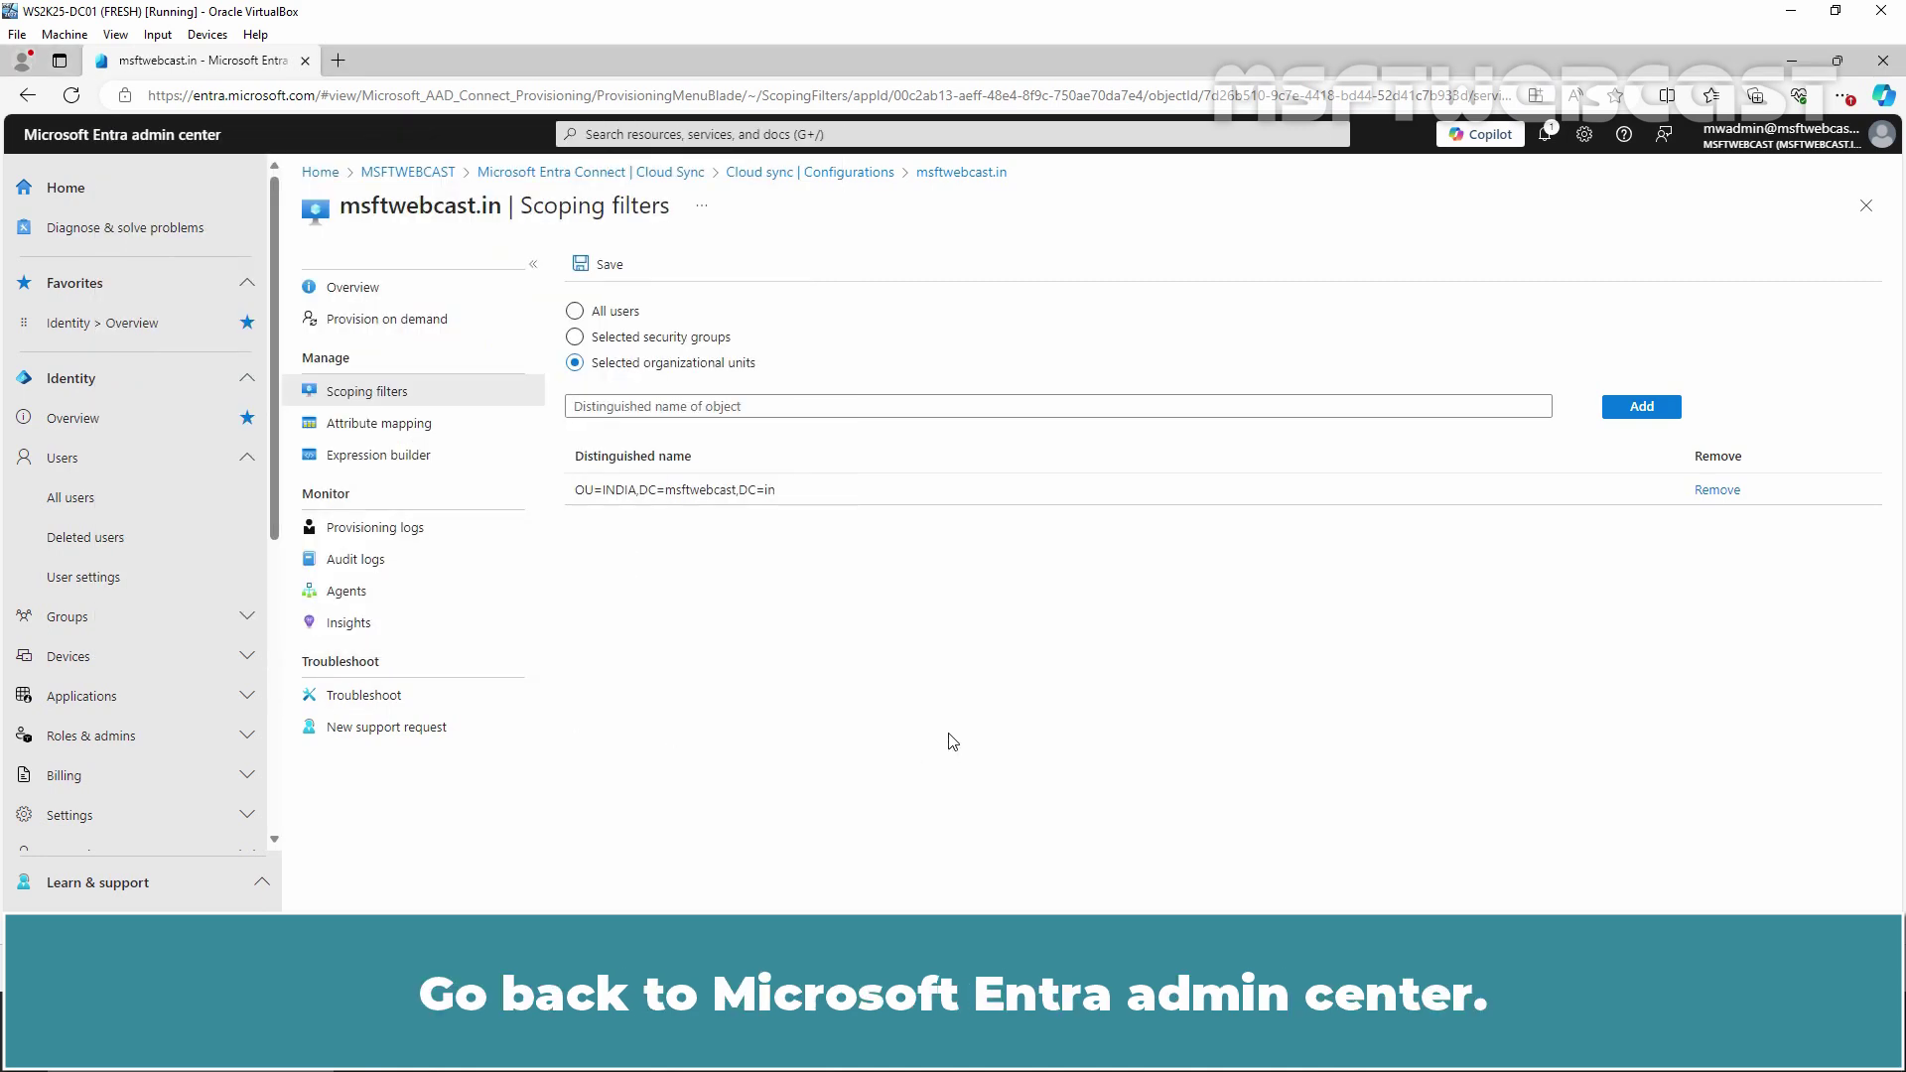
Provision the pasted Users-container account on demand; it is skipped with JoinNotFound
{"action": "left_click", "coordinate": [352, 323]}
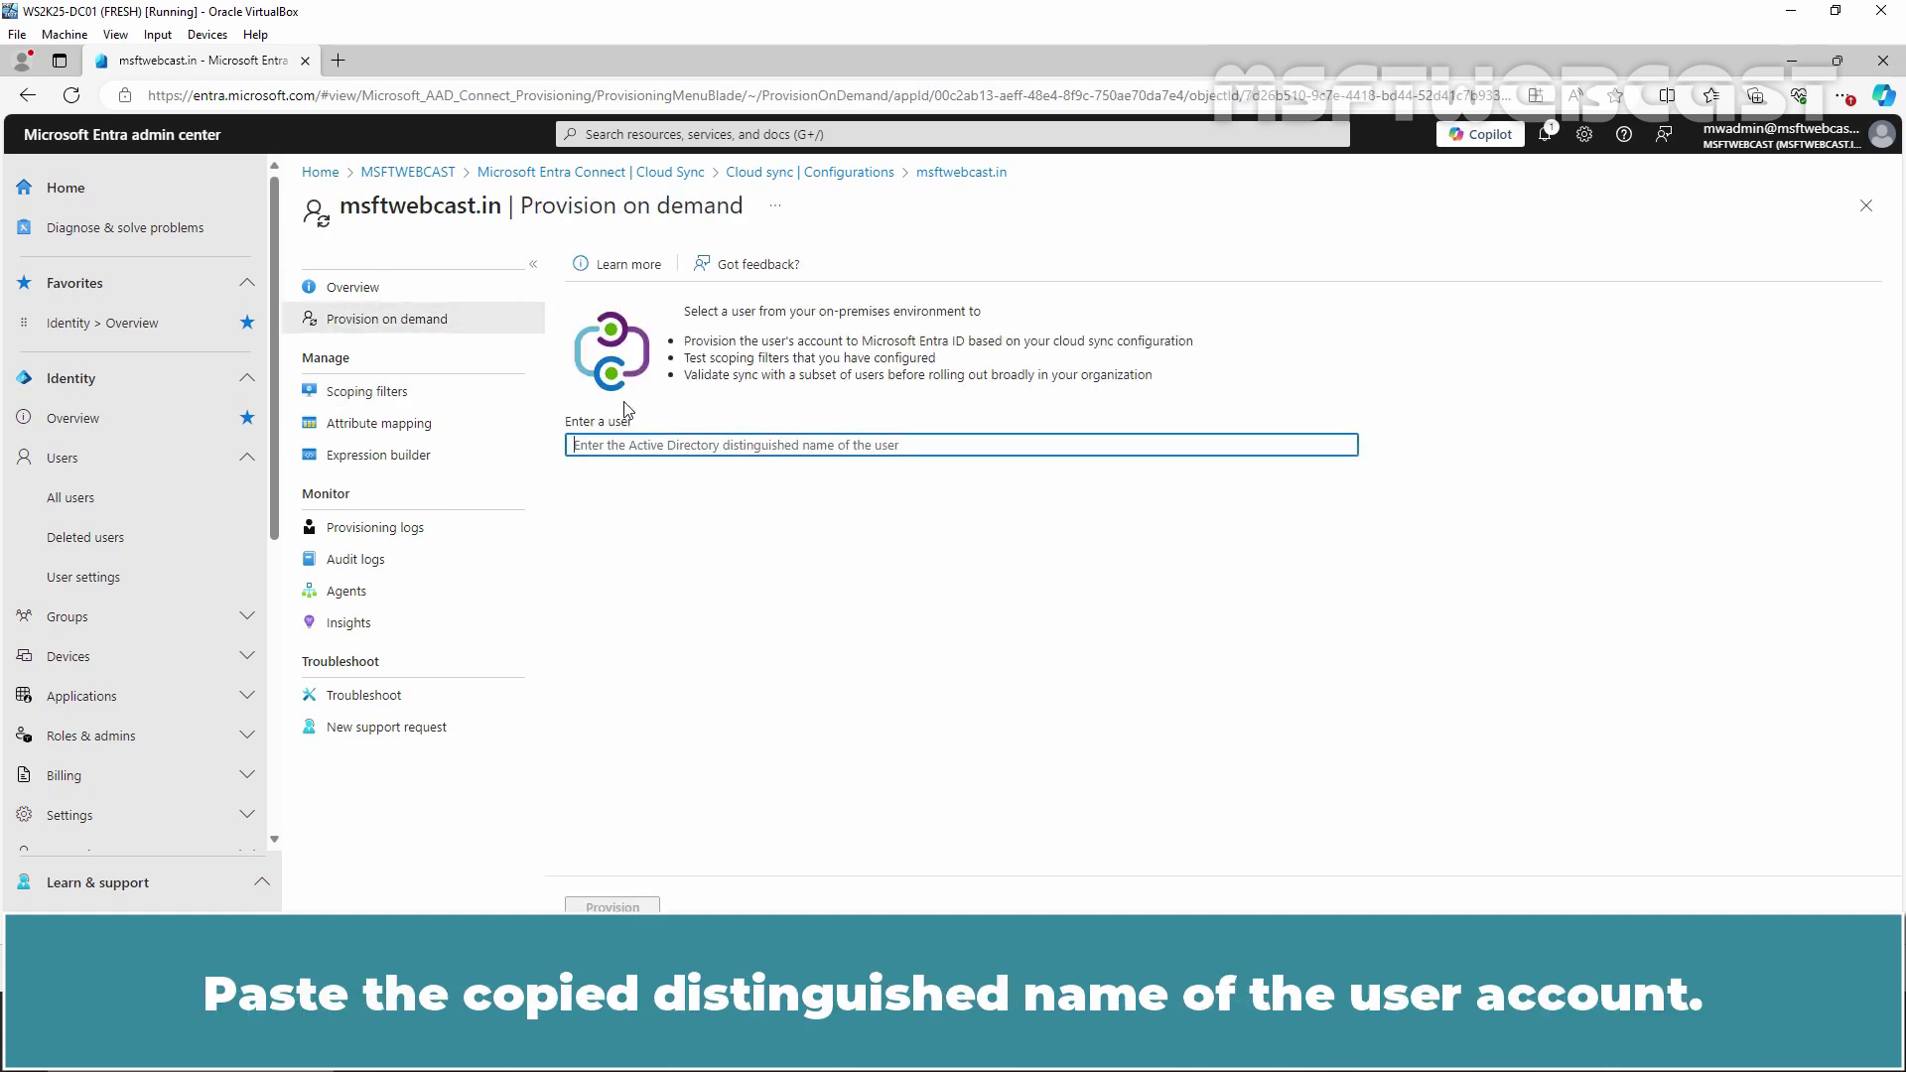
{"action": "key", "text": "ctrl+v"}
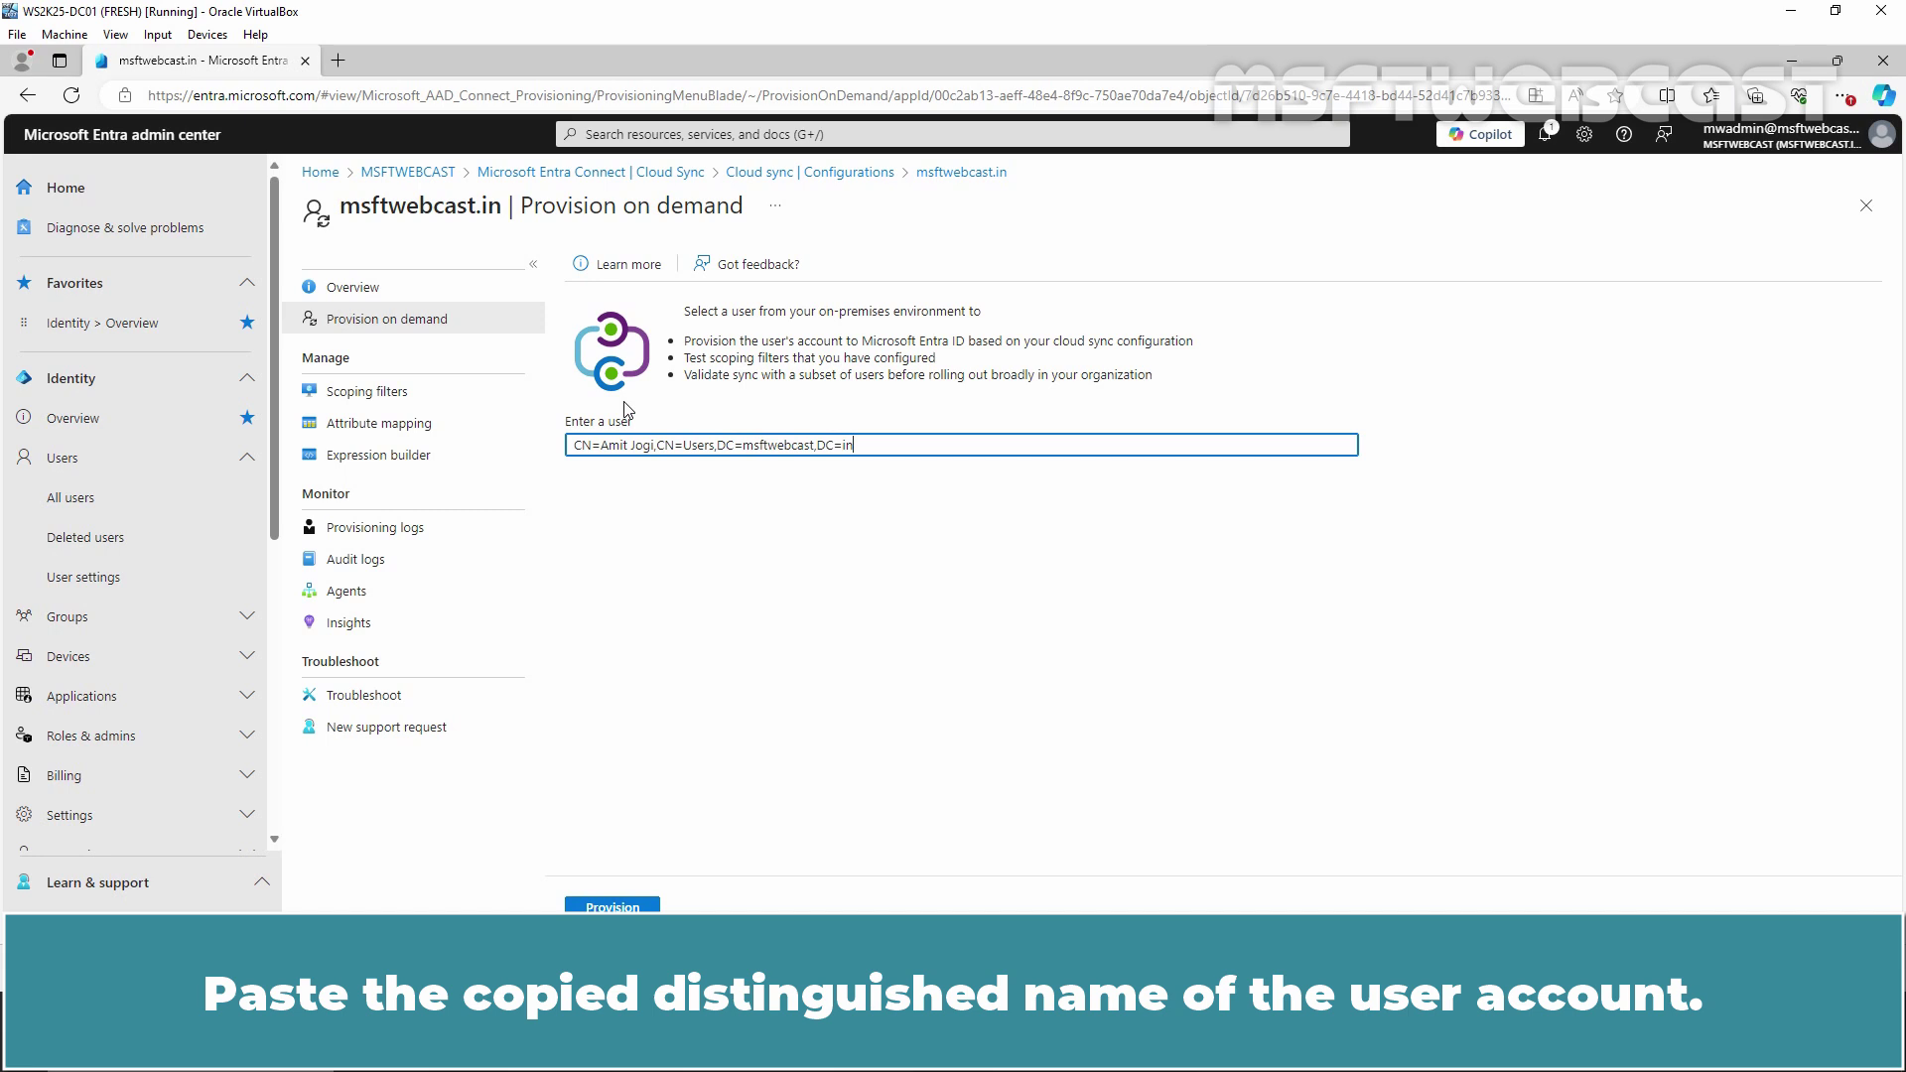
{"action": "left_click", "coordinate": [605, 905]}
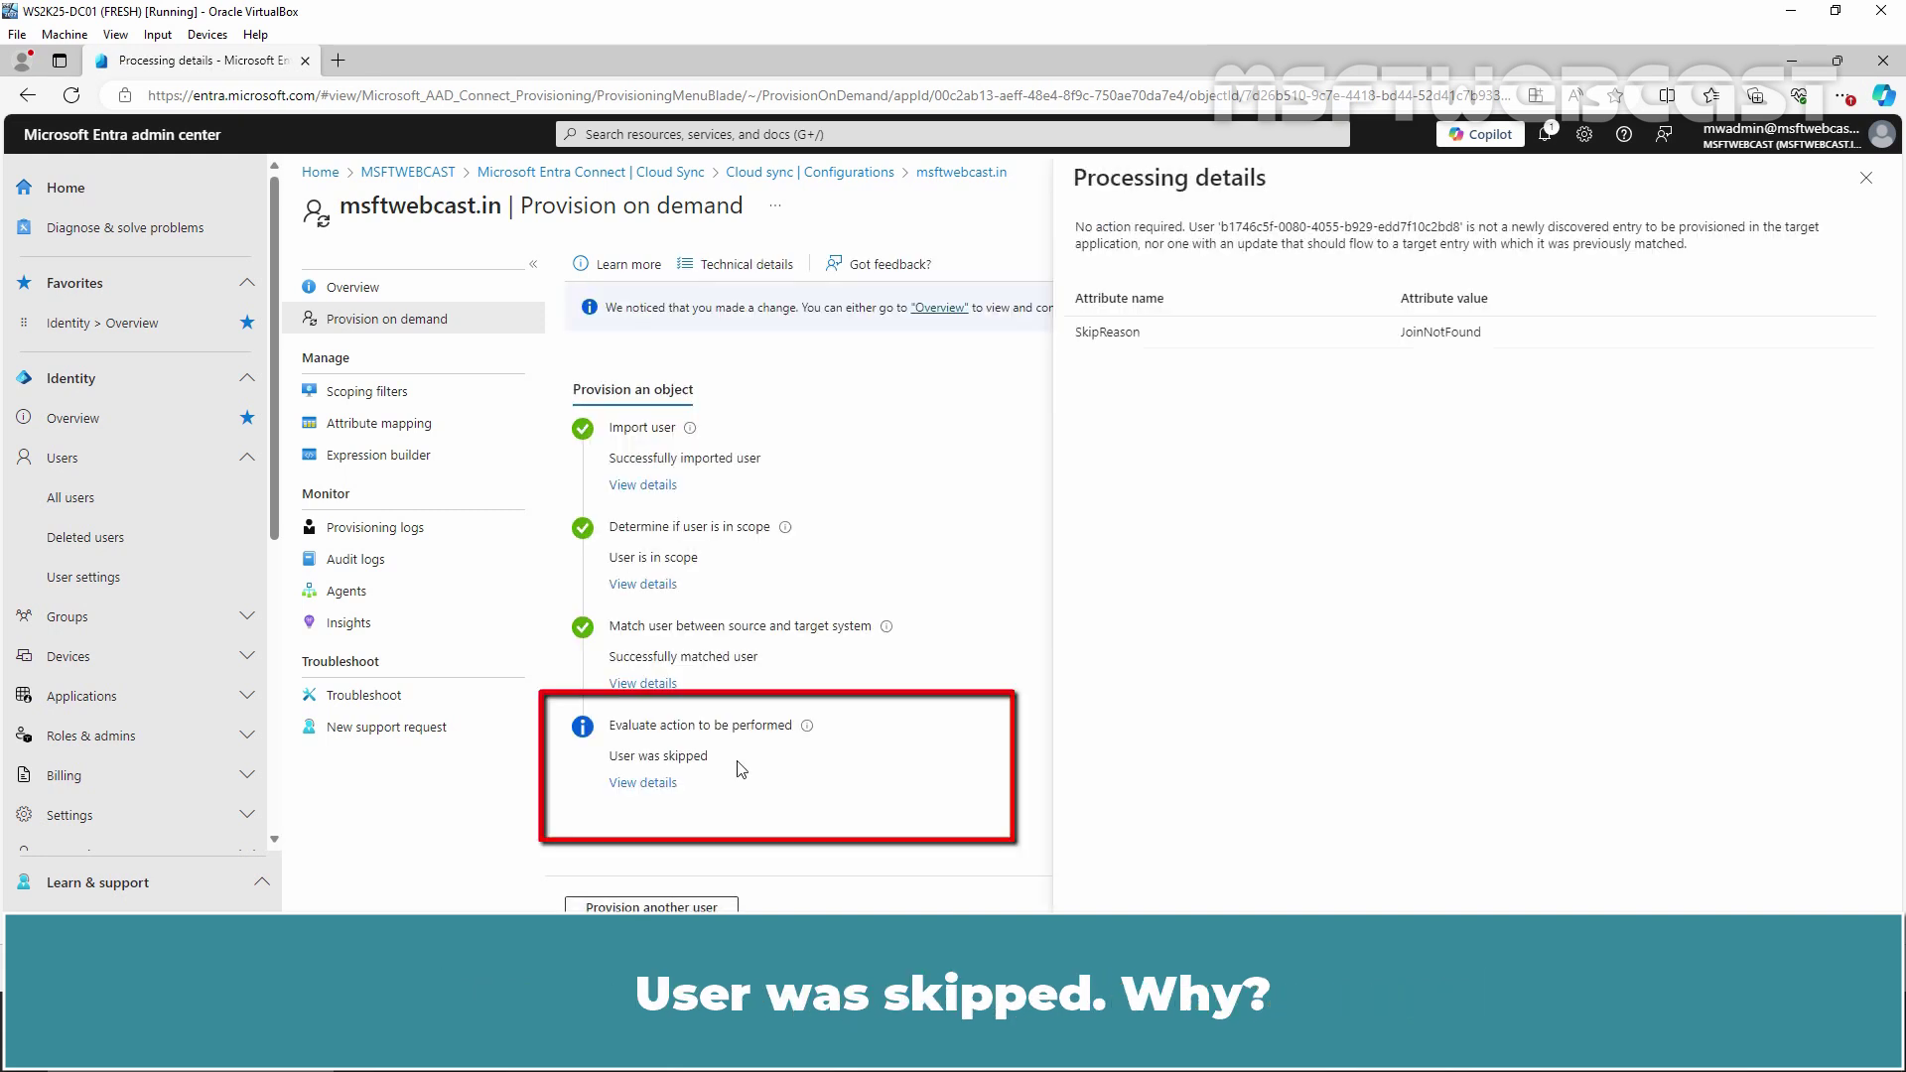
Open the scoping details for the skipped user, showing the scoping filter evaluation failed
{"action": "left_click", "coordinate": [640, 585]}
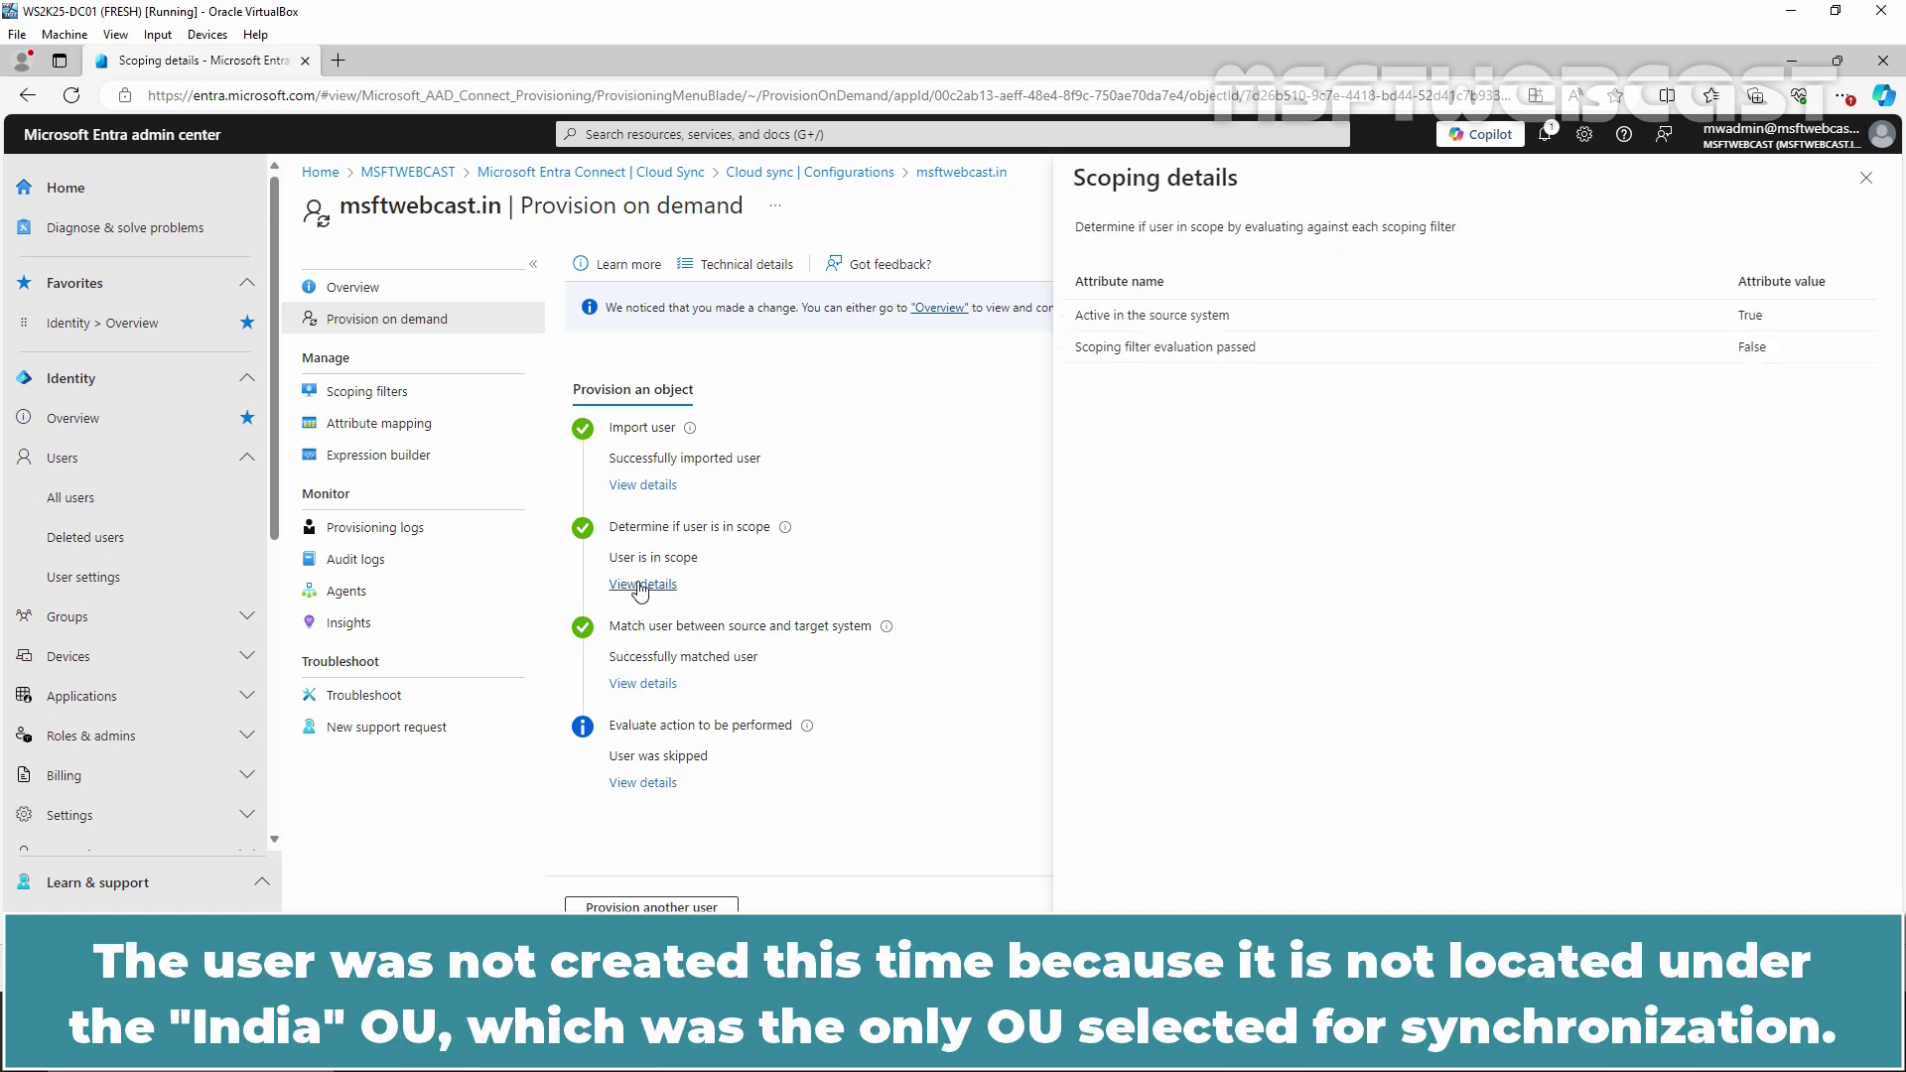